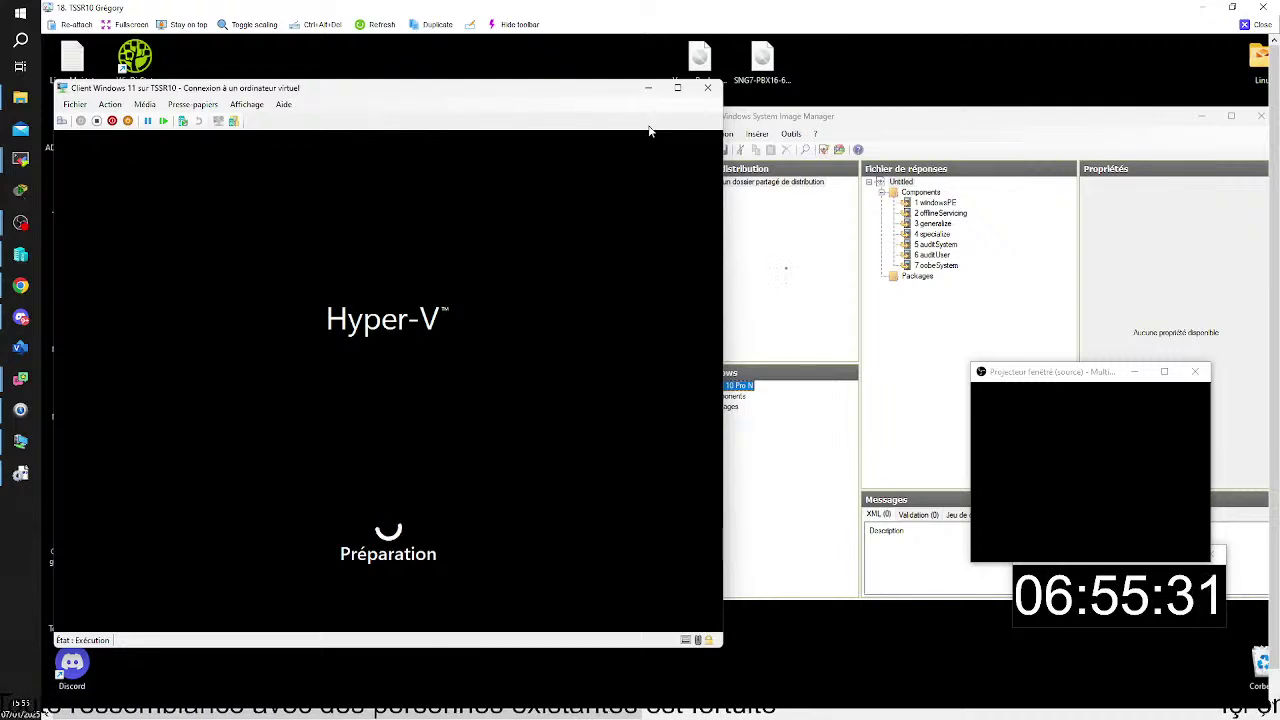
Reposition the image manager window beside the virtual machine, and close the remote session to return to the local Windows System Image Manager.
left_click_drag(978, 121, 854, 129)
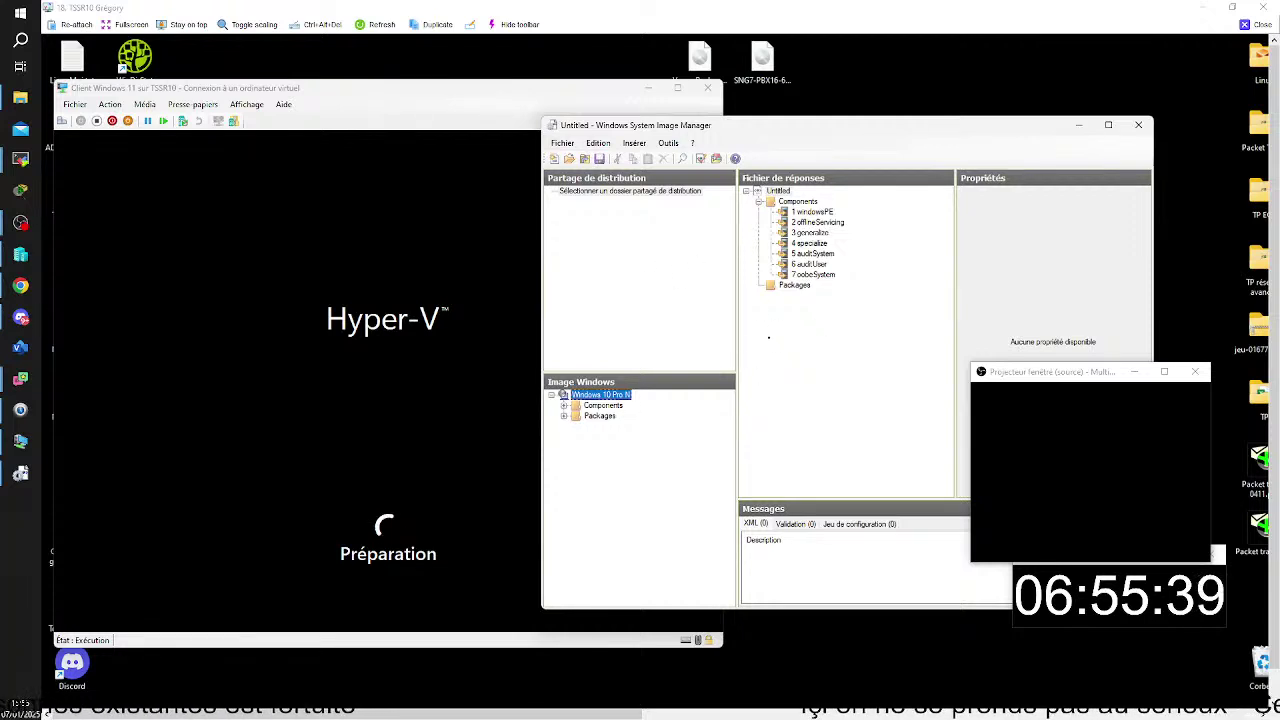
left_click(395, 91)
left_click(1255, 24)
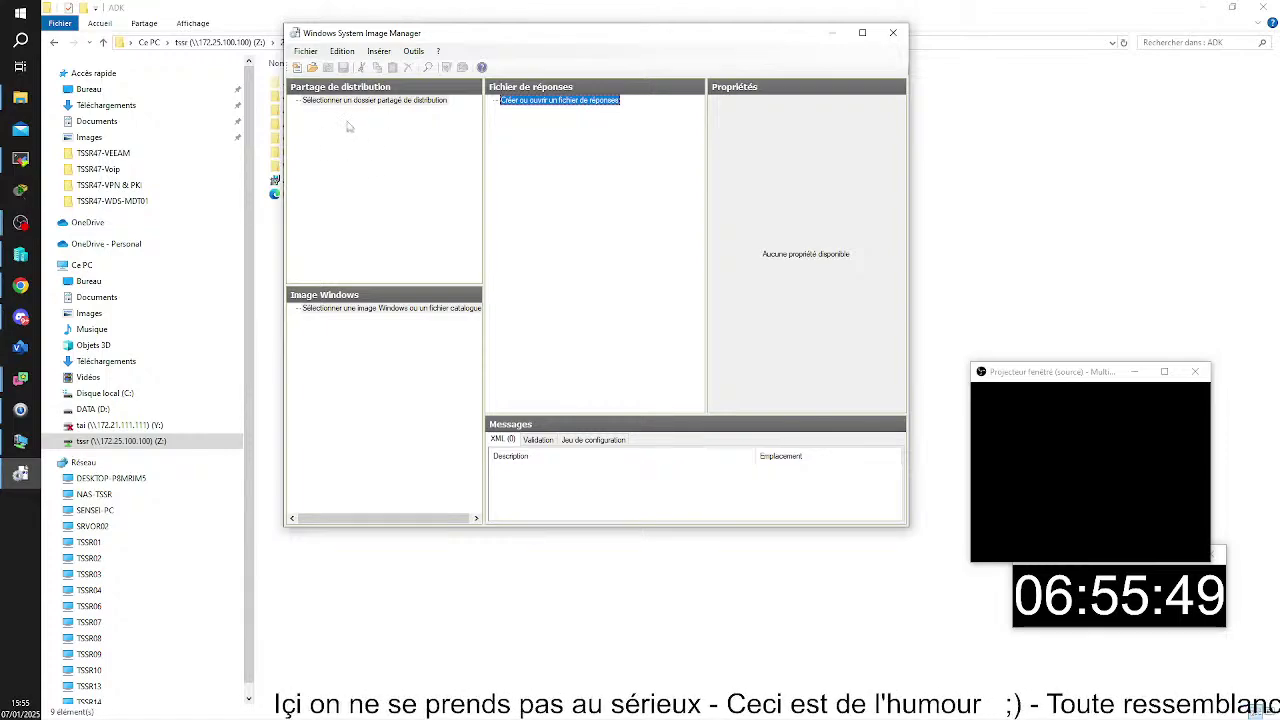
left_click(312, 67)
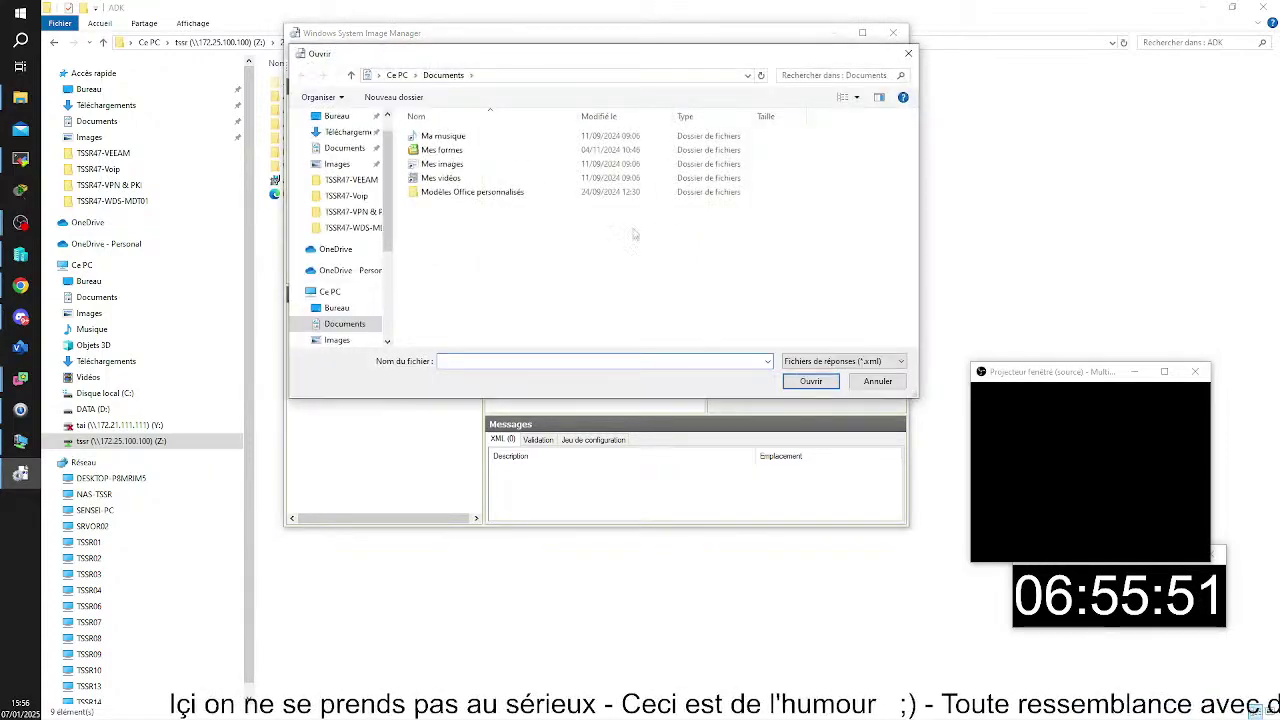
key("Escape")
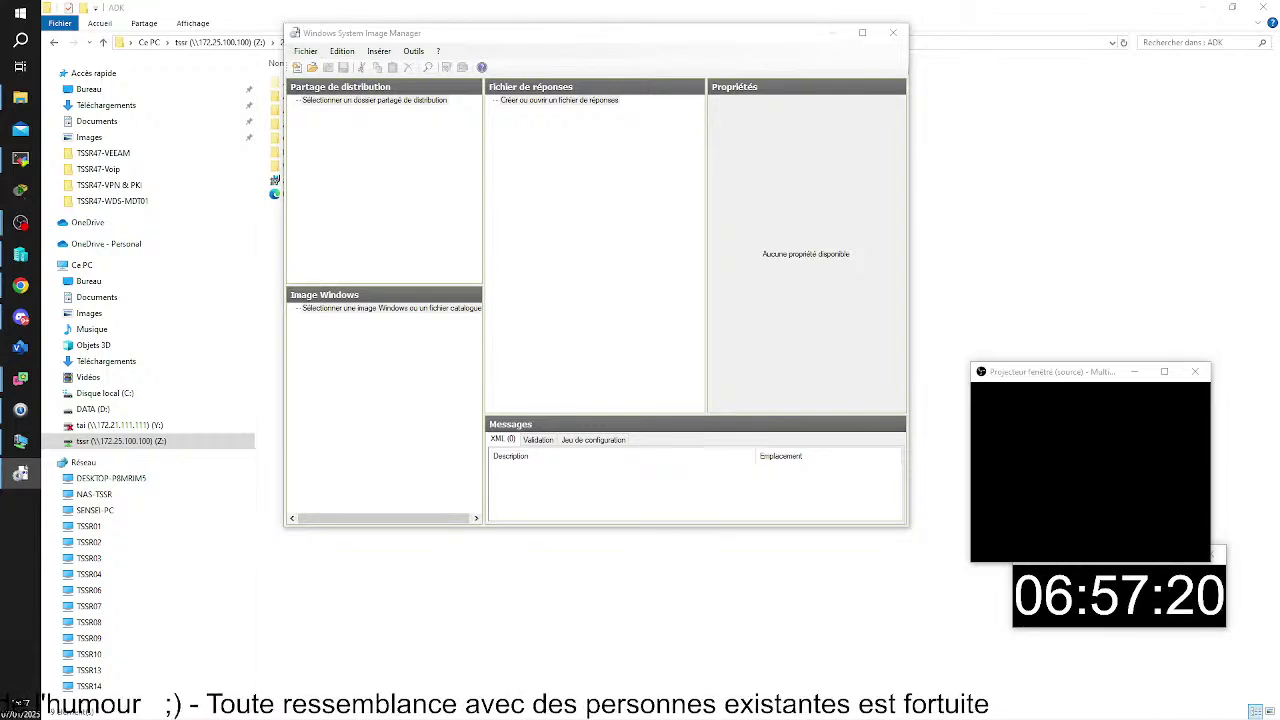
left_click(559, 100)
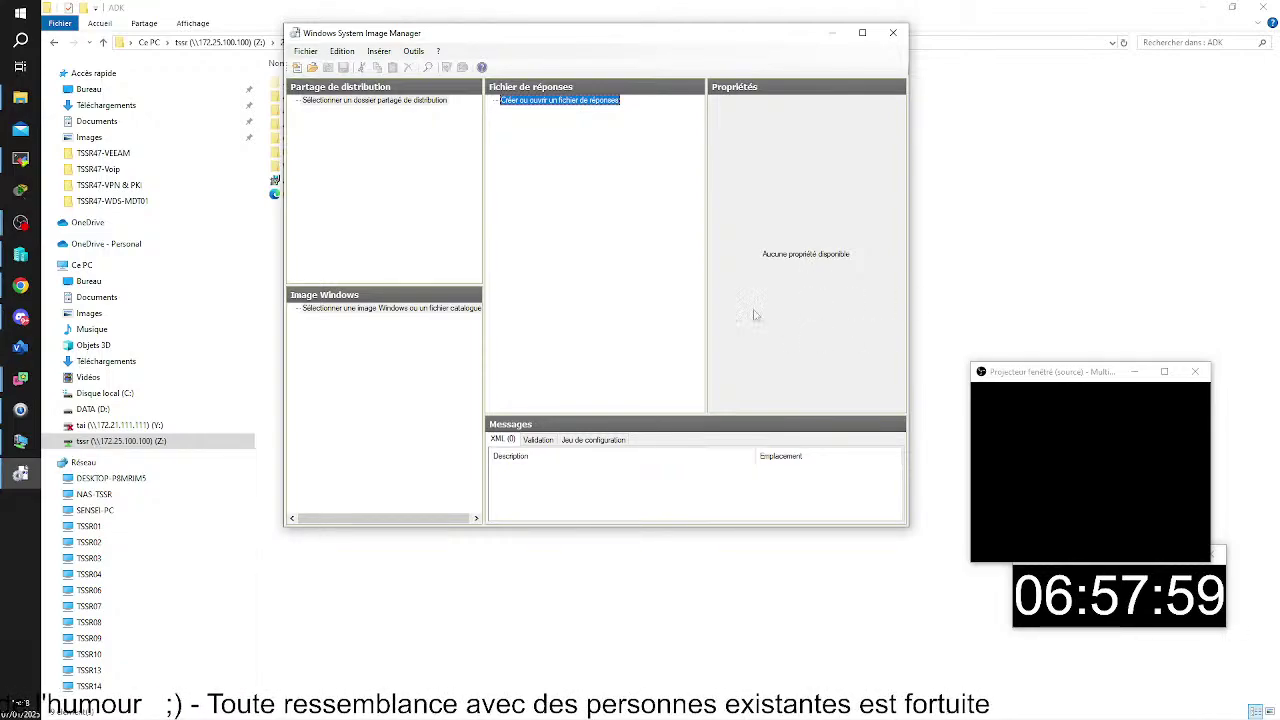
left_click(312, 68)
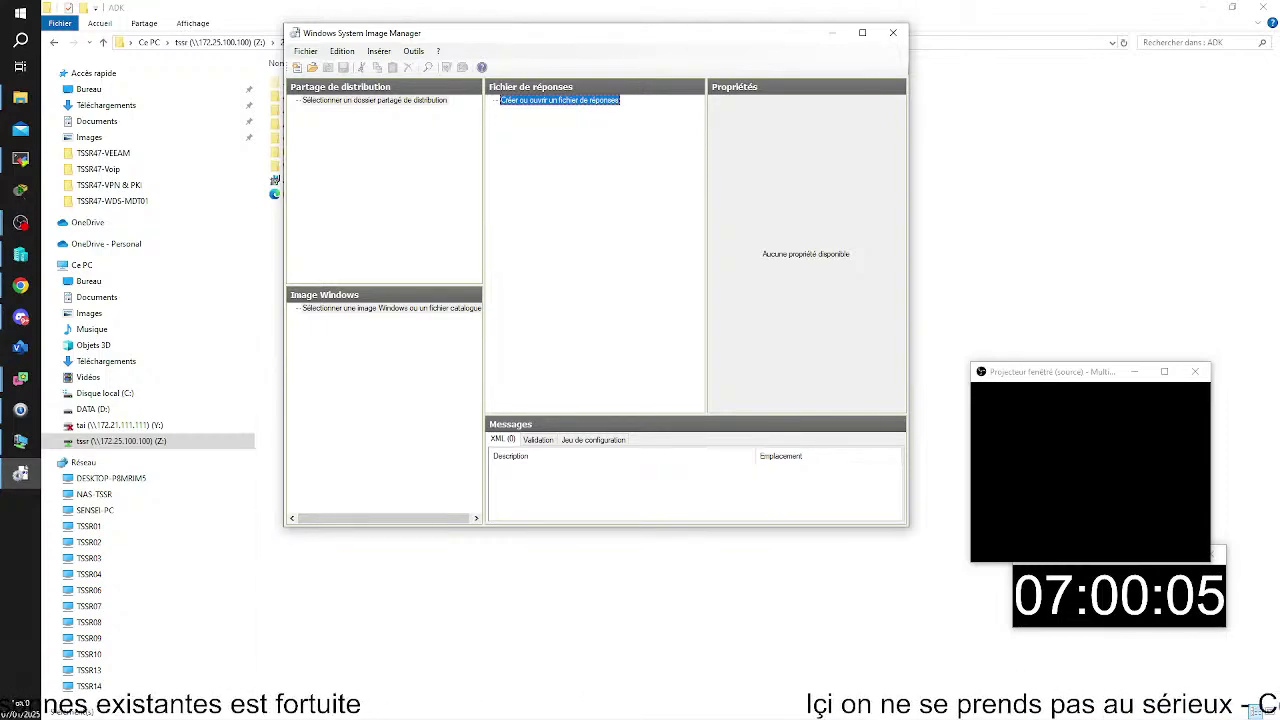
left_click(313, 67)
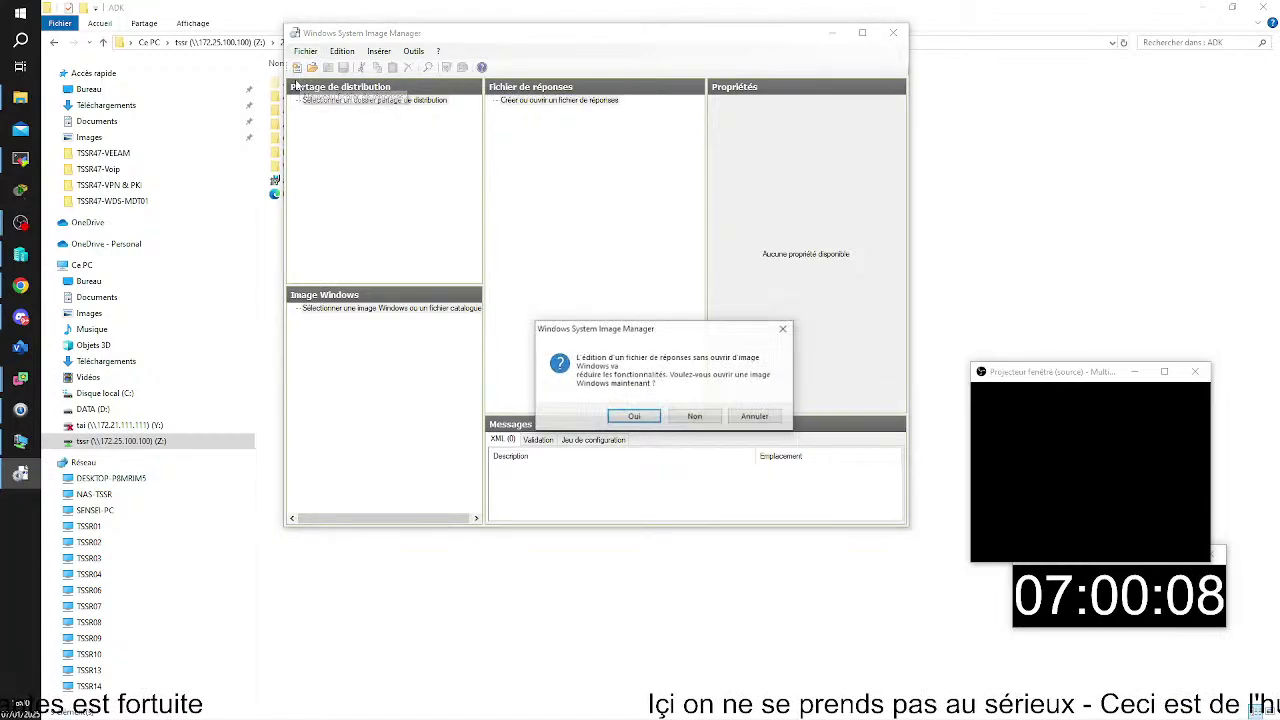
left_click(633, 416)
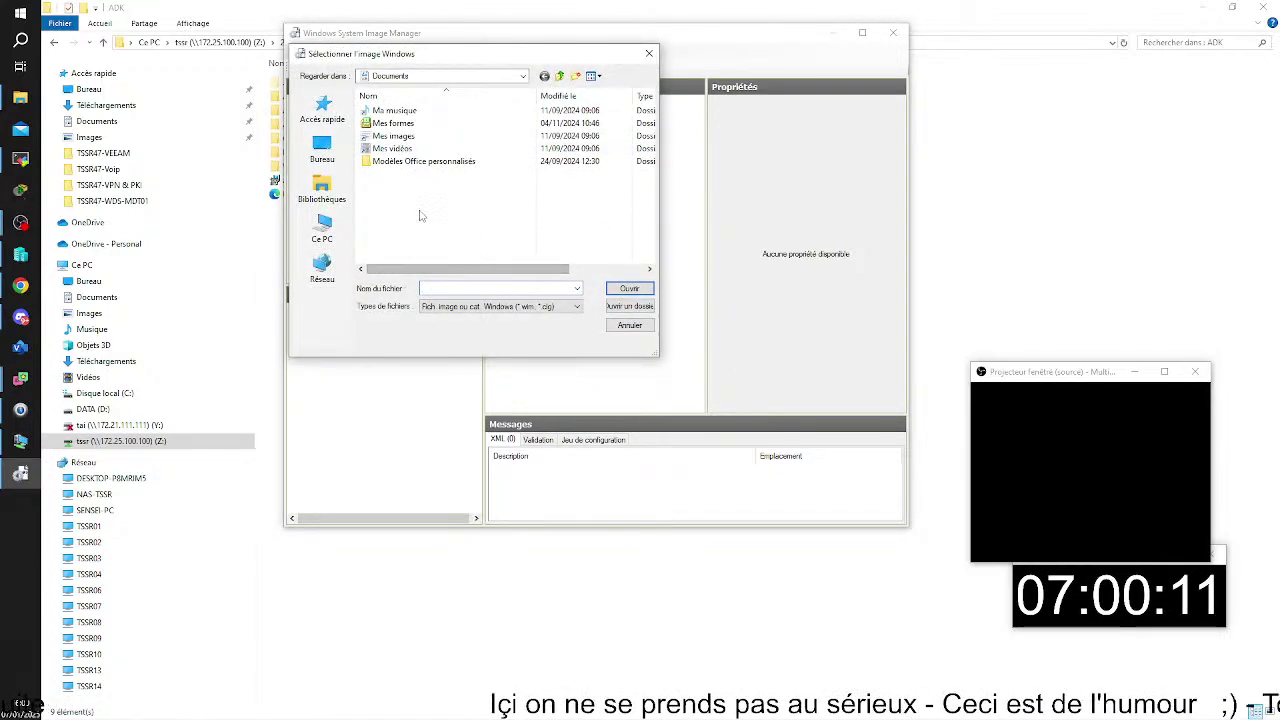
left_click(634, 325)
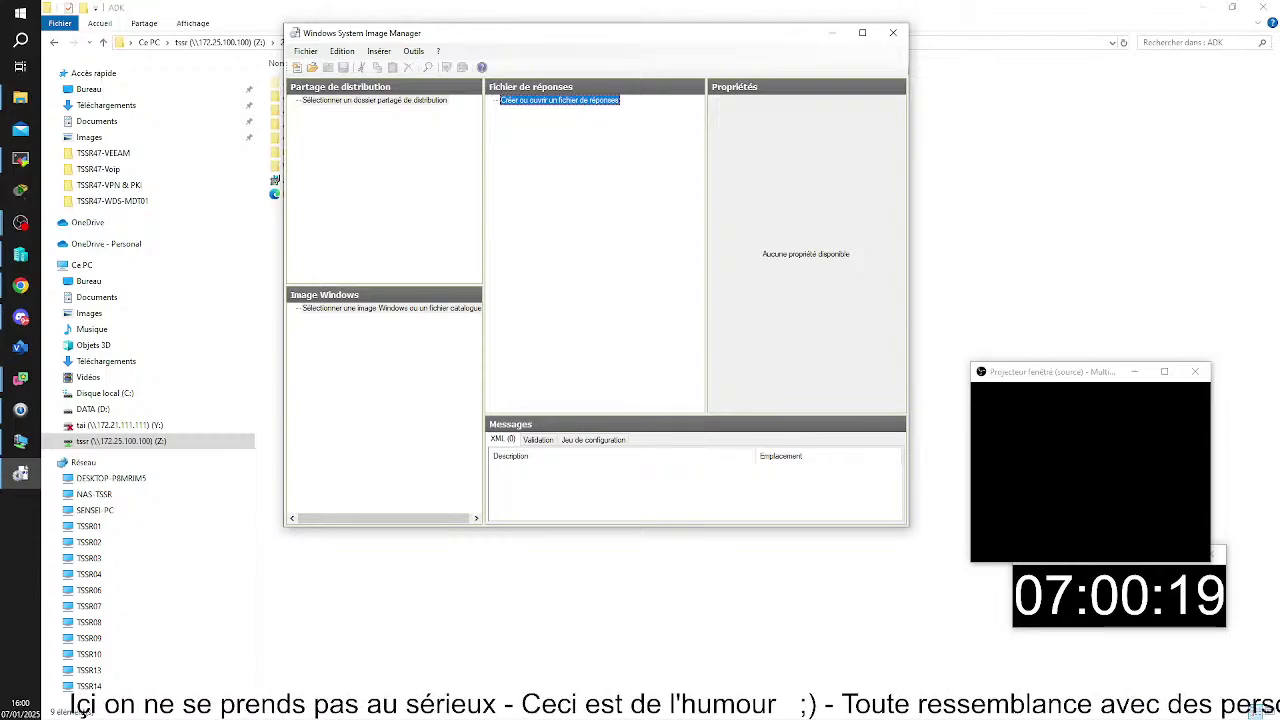
Switch to the TSSR10 remote session and maximize Windows System Image Manager there.
key("alt+Tab")
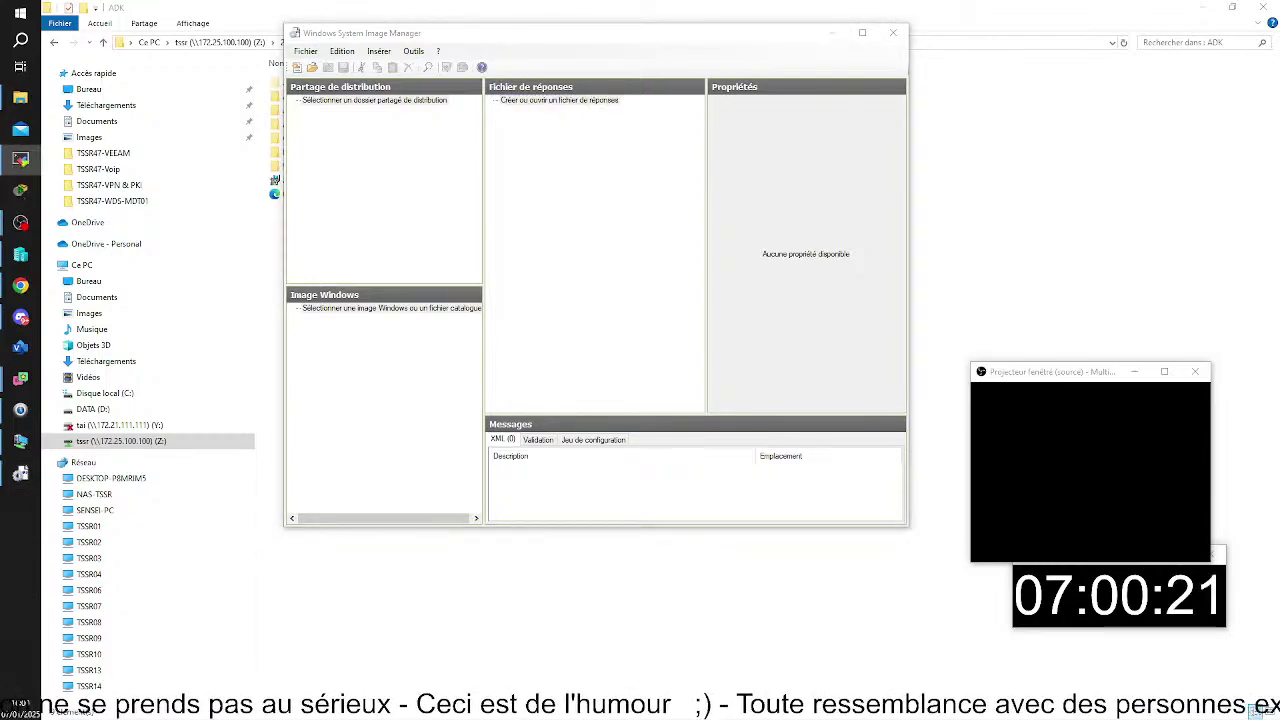
key("alt+Tab")
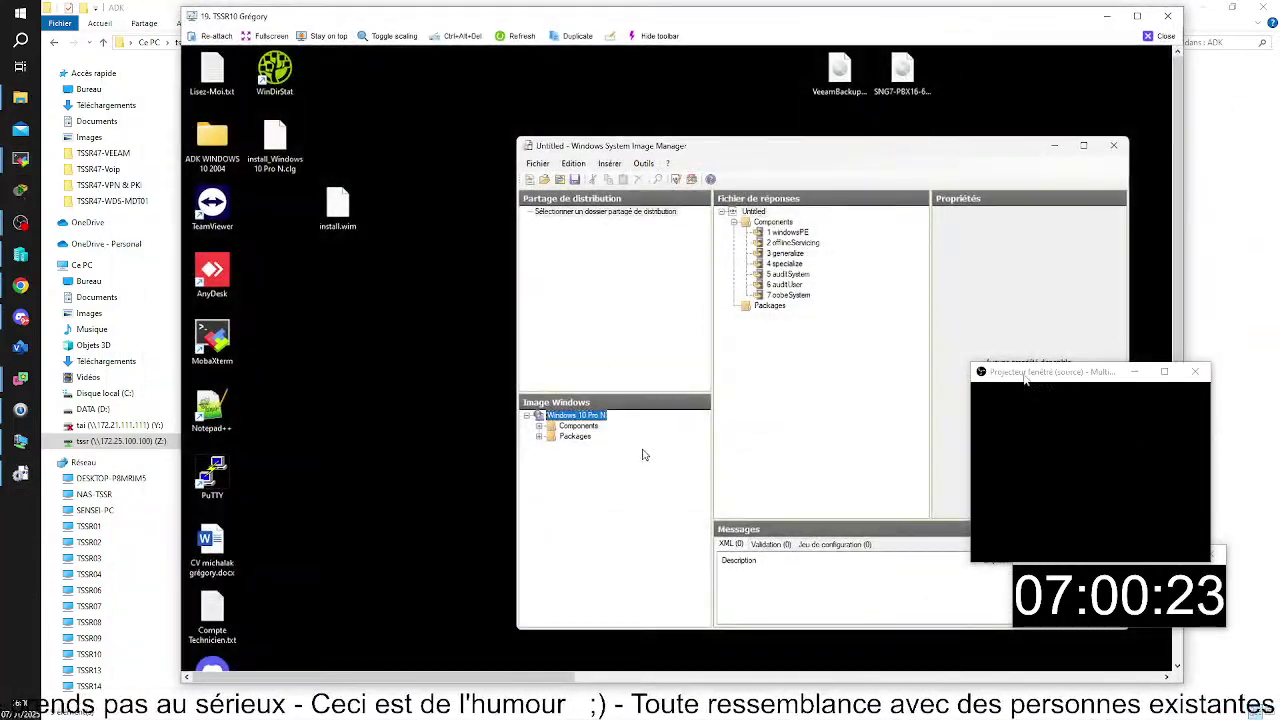
left_click_drag(1025, 377, 1086, 367)
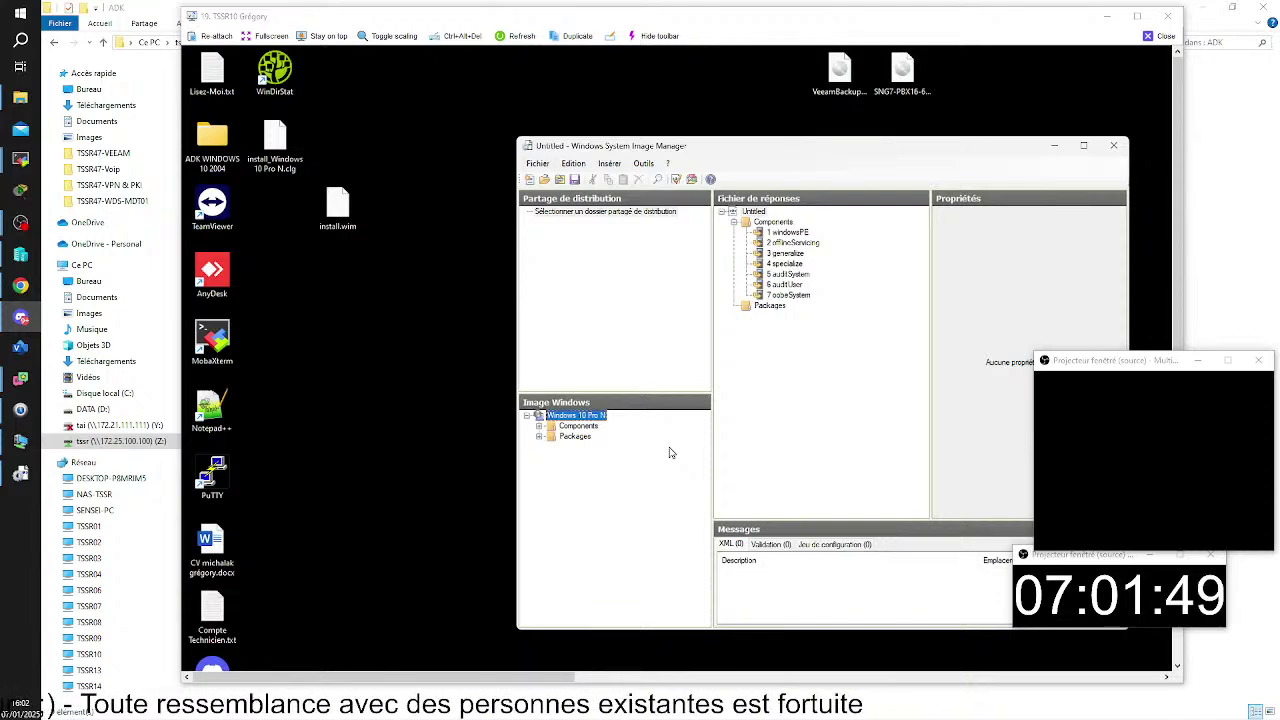
left_click(1085, 148)
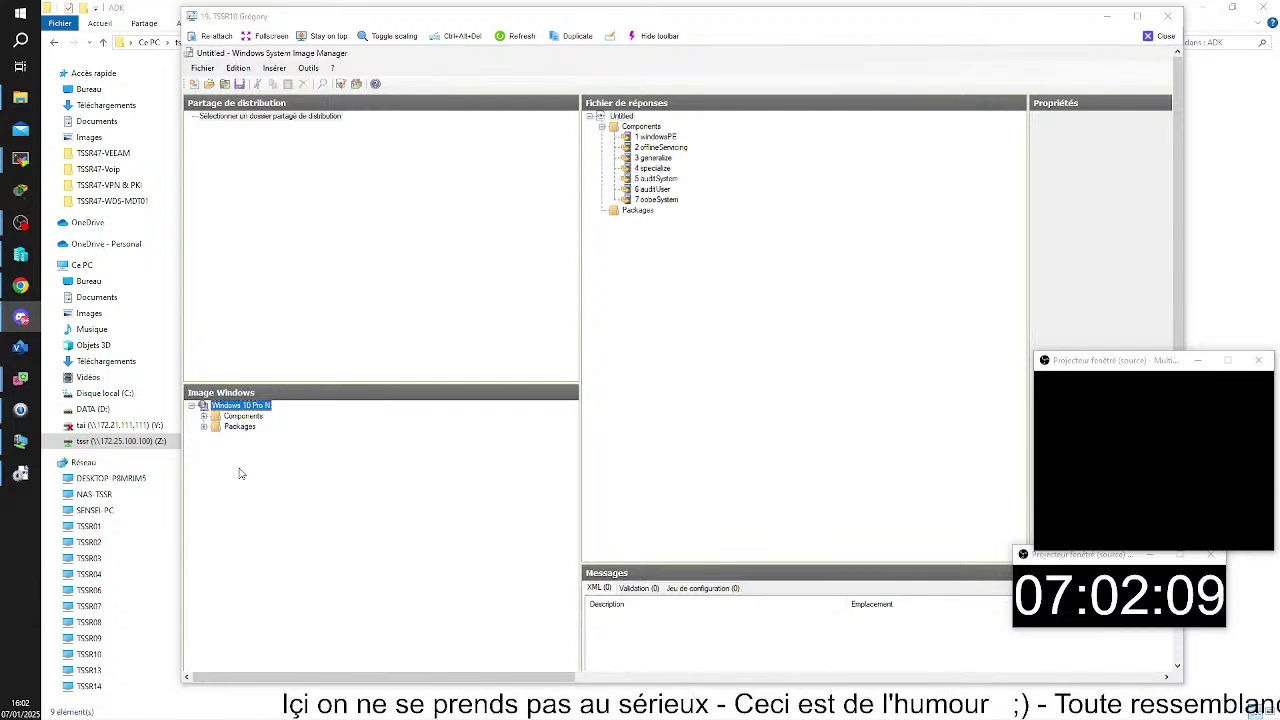
Expand the Windows 10 Pro N components in an enlarged image pane and view the passes offered for the Security-SPP component.
left_click(204, 417)
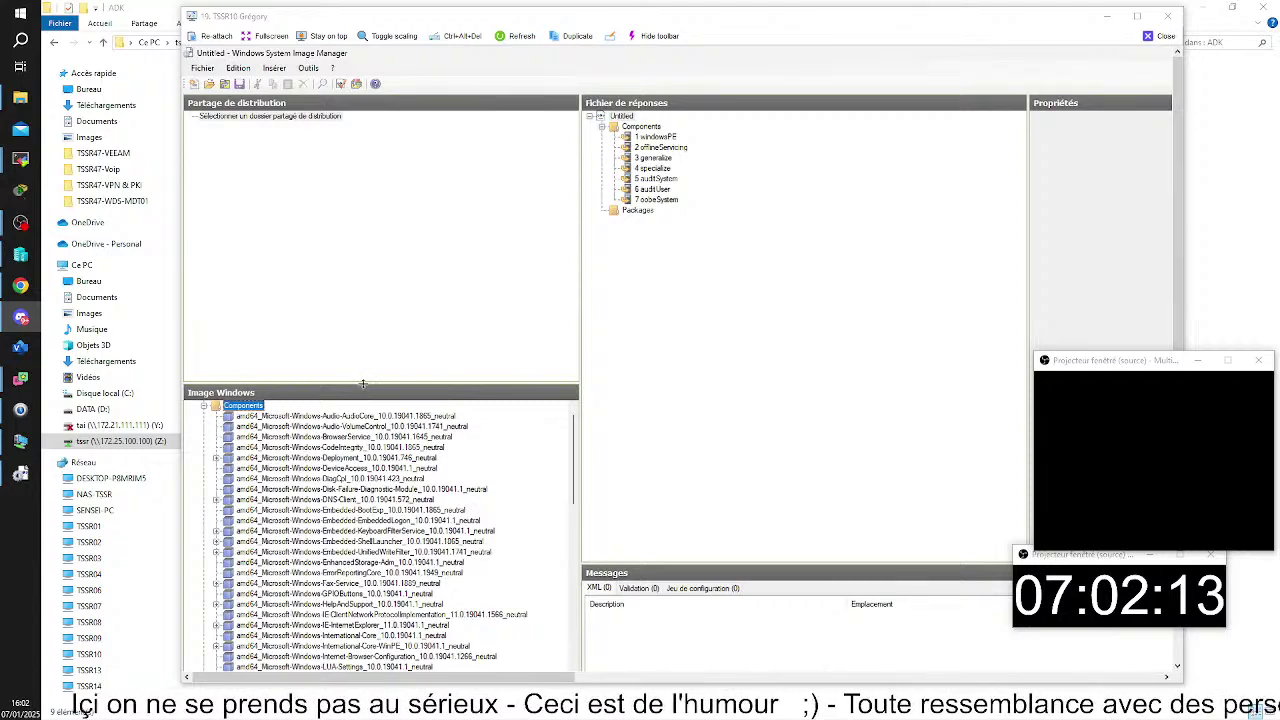
left_click_drag(368, 385, 393, 231)
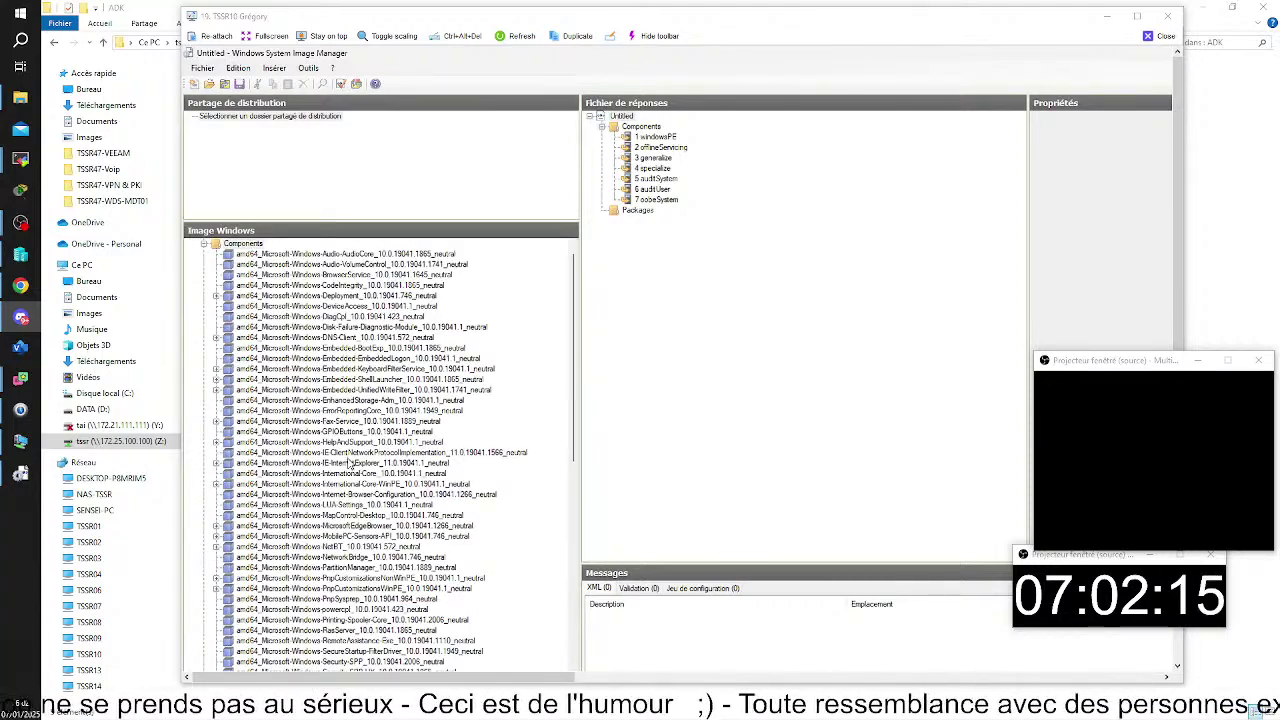
scroll(349, 463, "up", 1)
scroll(349, 463, "down", 2)
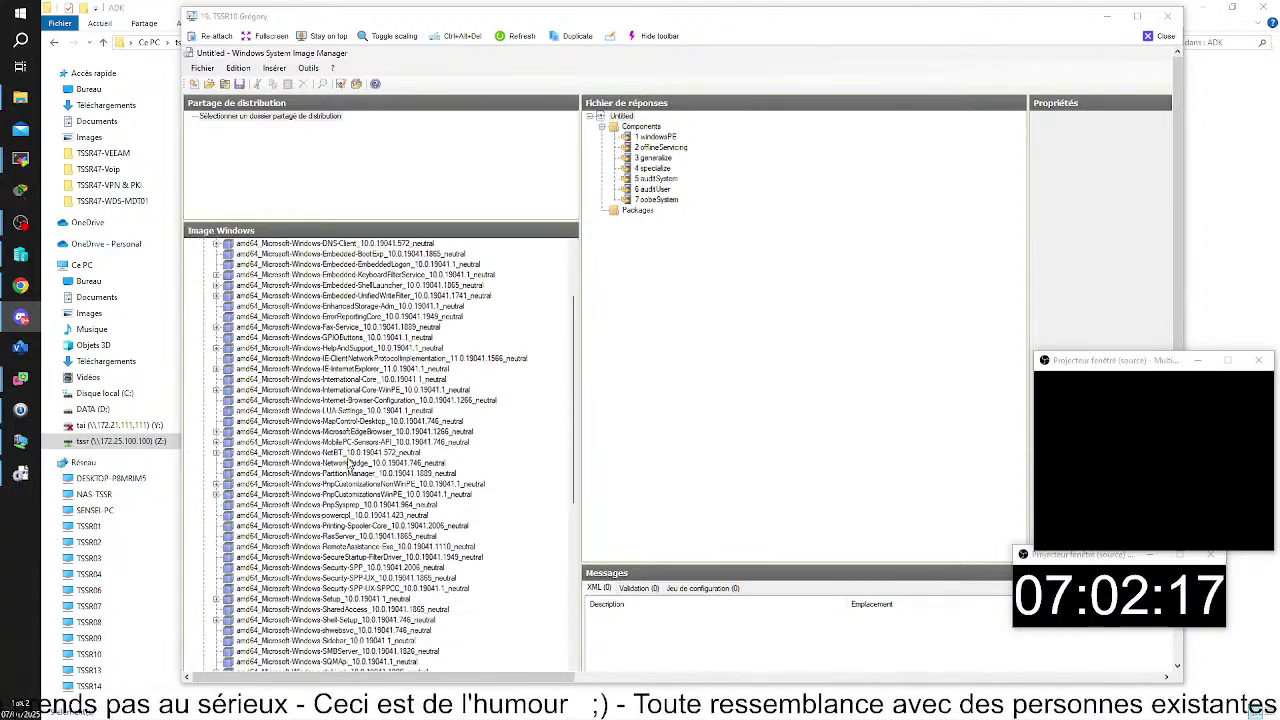
scroll(349, 463, "down", 1)
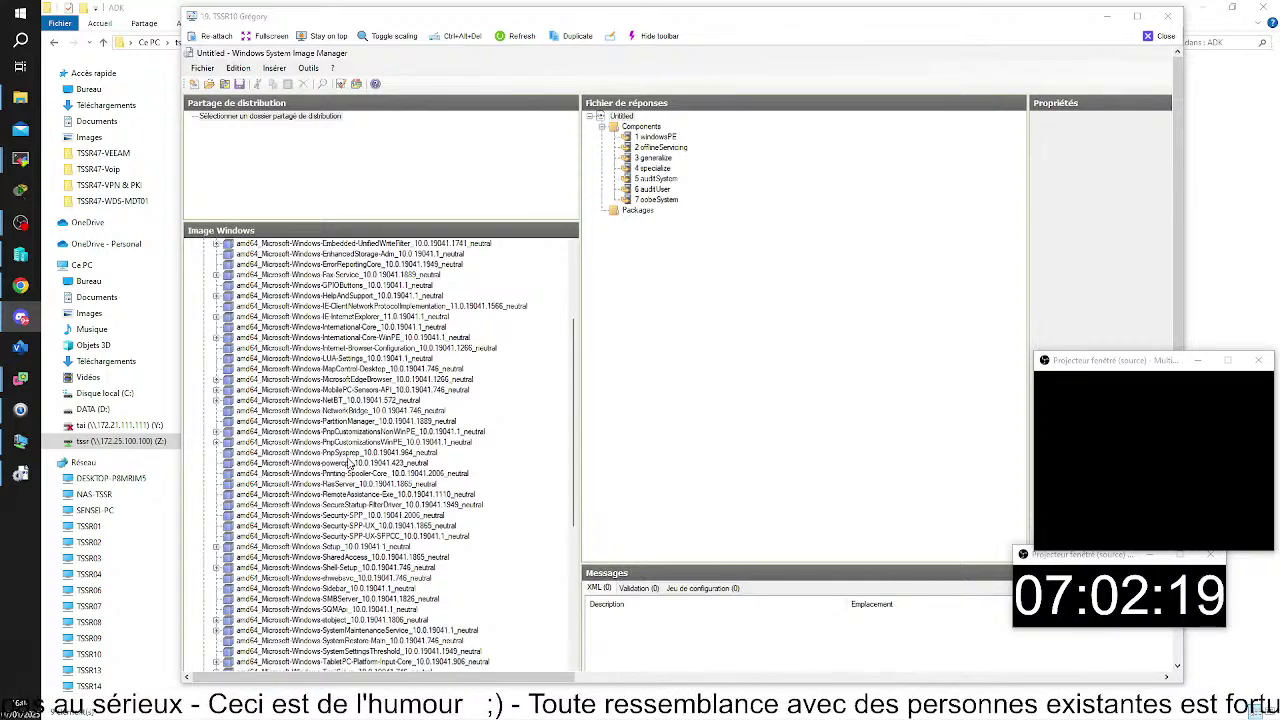
scroll(349, 463, "down", 1)
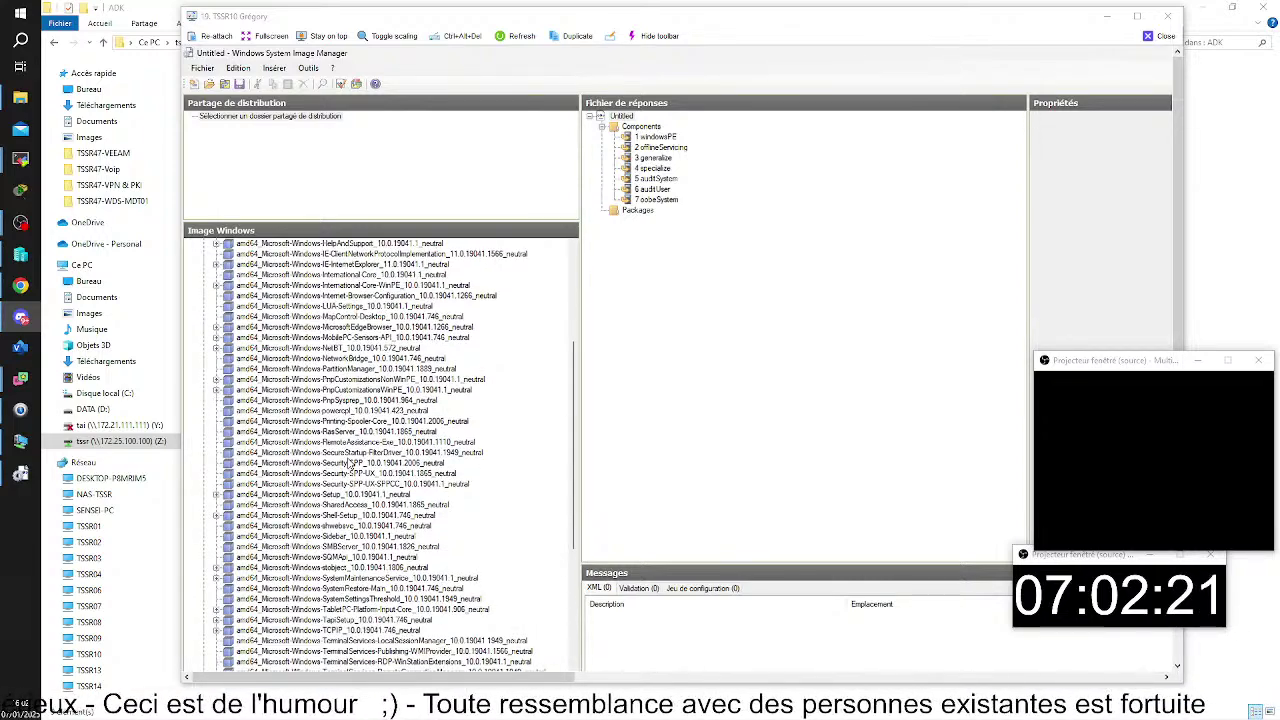
right_click(349, 463)
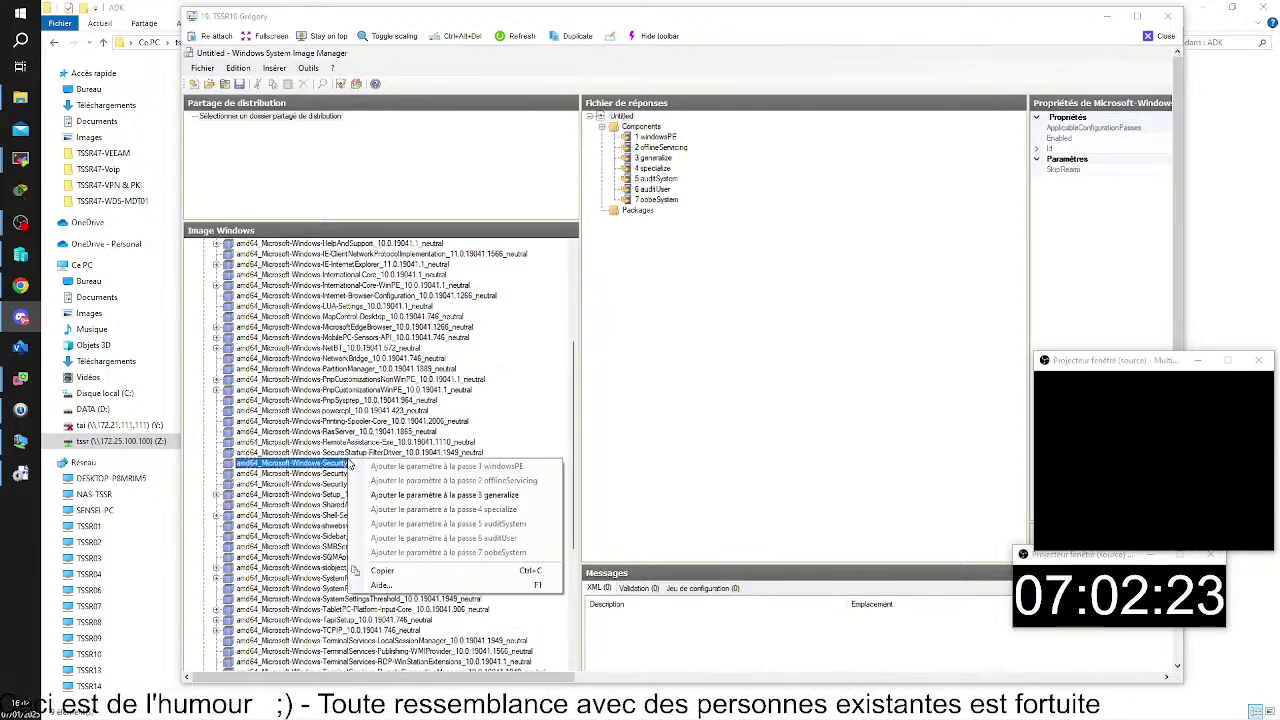
scroll(325, 466, "up", 5)
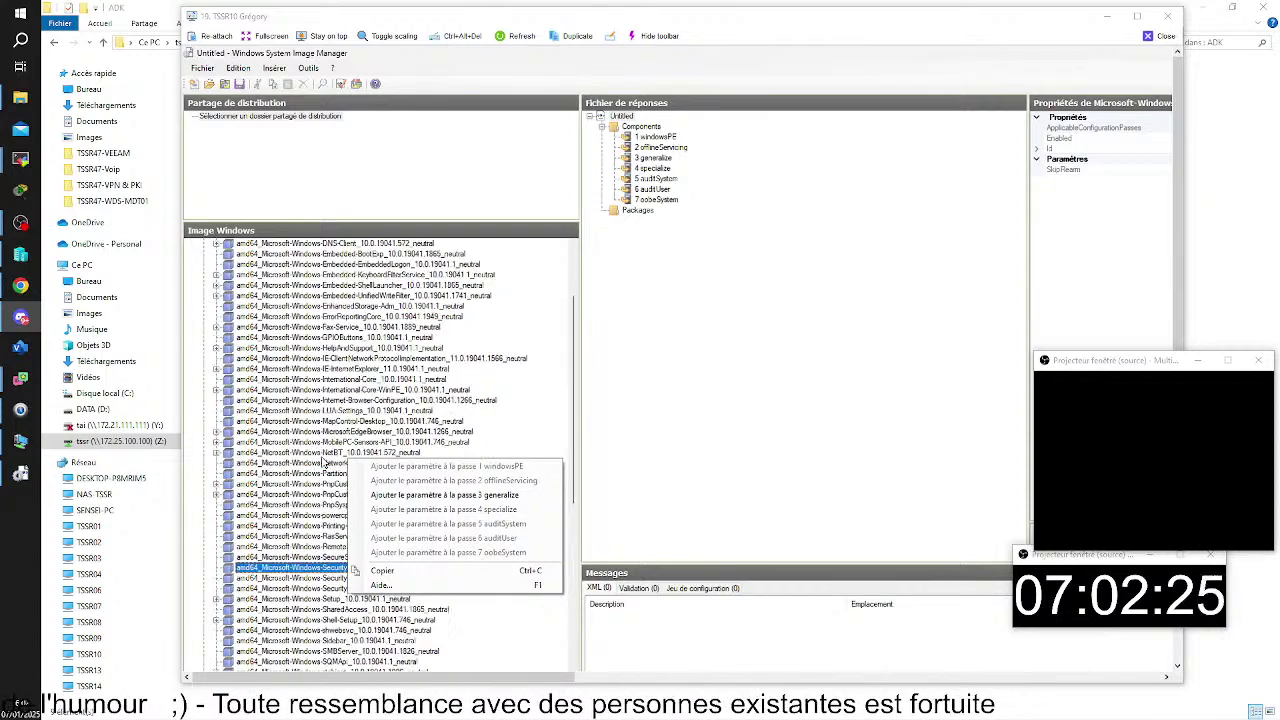
Add the amd64_Microsoft-Windows-Audio-AudioCore component to the 4 specialize pass of the answer file.
left_click(338, 265)
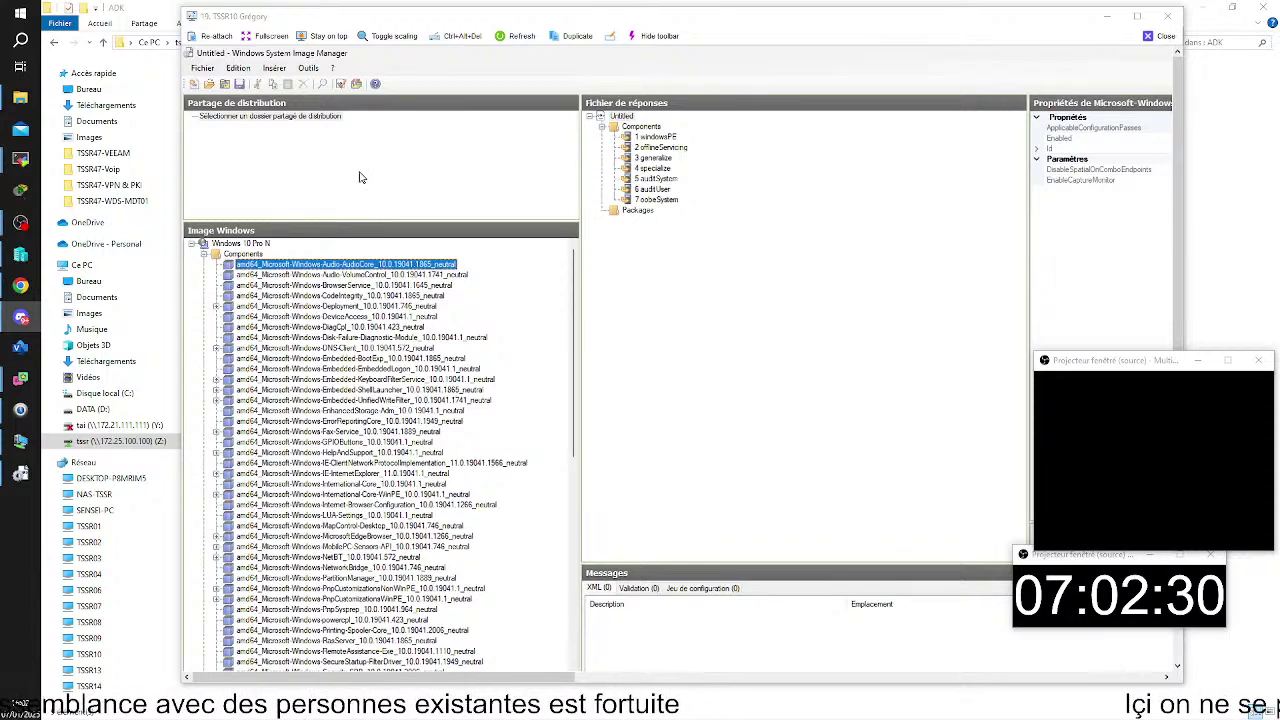
right_click(300, 266)
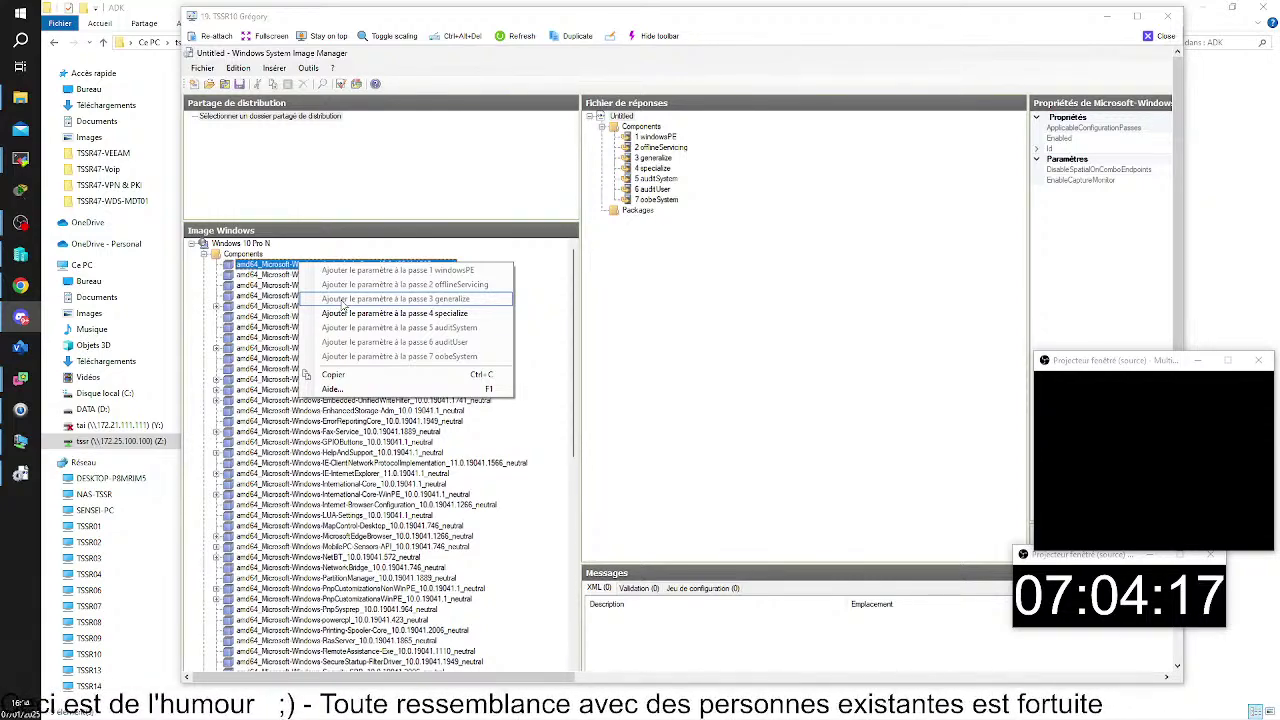
left_click(349, 314)
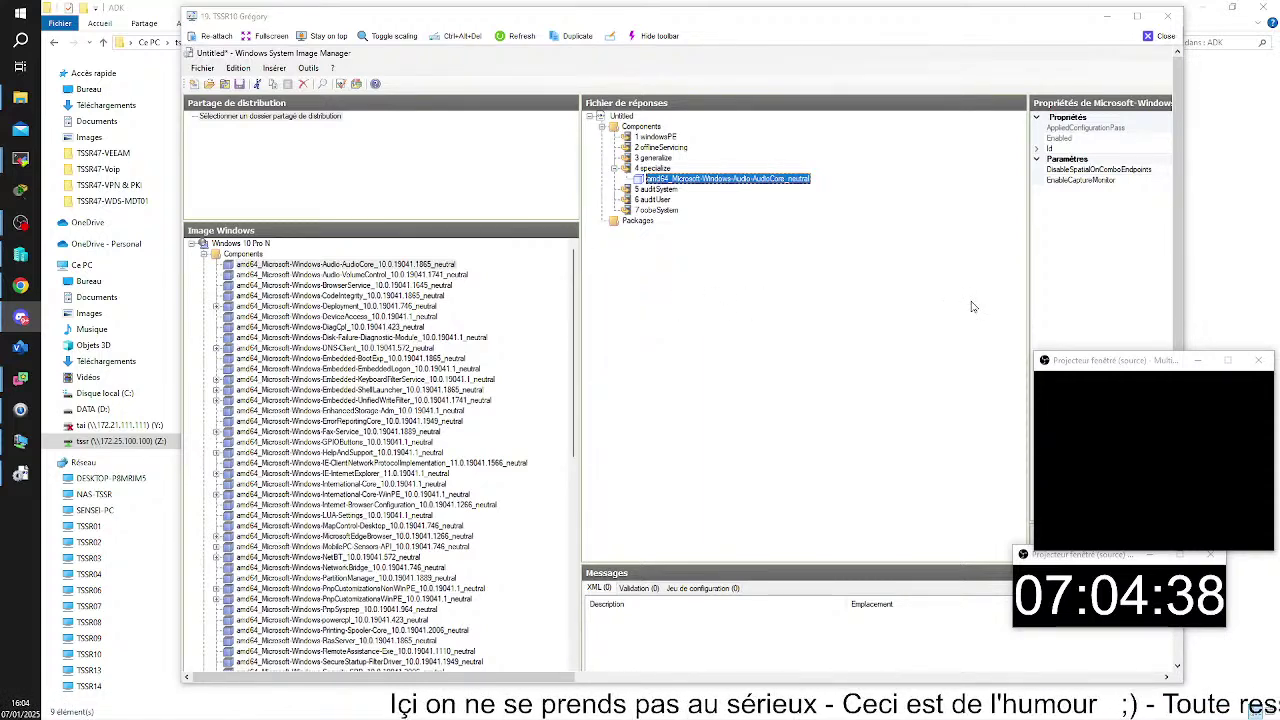
Widen the properties pane so the setting values of the AudioCore component can be read.
left_click_drag(1031, 268, 830, 276)
left_click_drag(1136, 366, 187, 366)
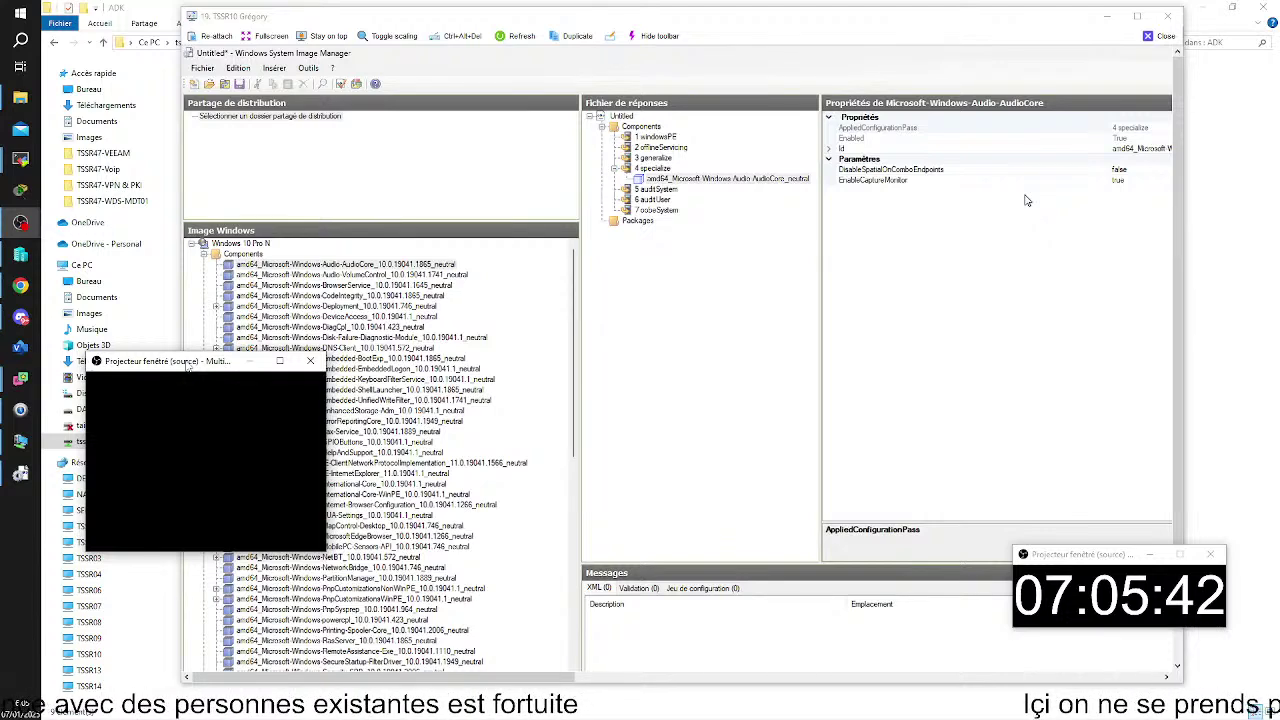
left_click_drag(178, 366, 1092, 378)
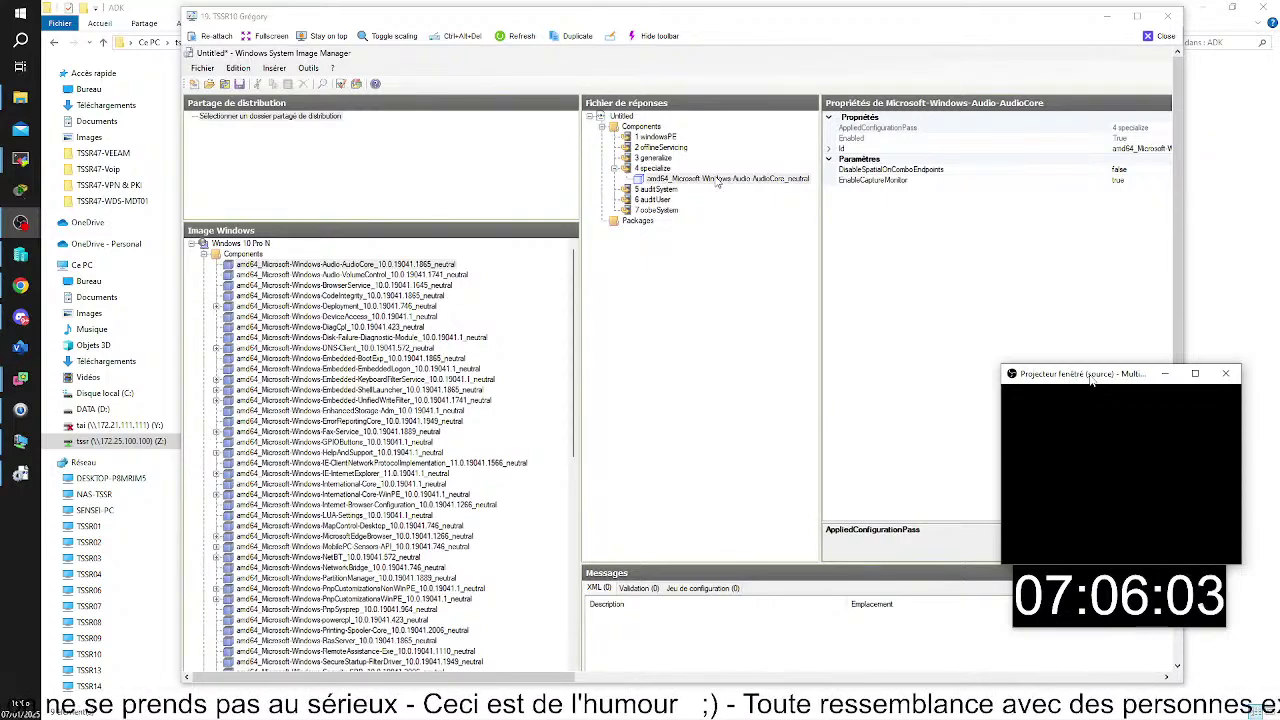
Set the AudioCore parameter DisableSpatialOnComboEndpoints to true.
left_click(1120, 172)
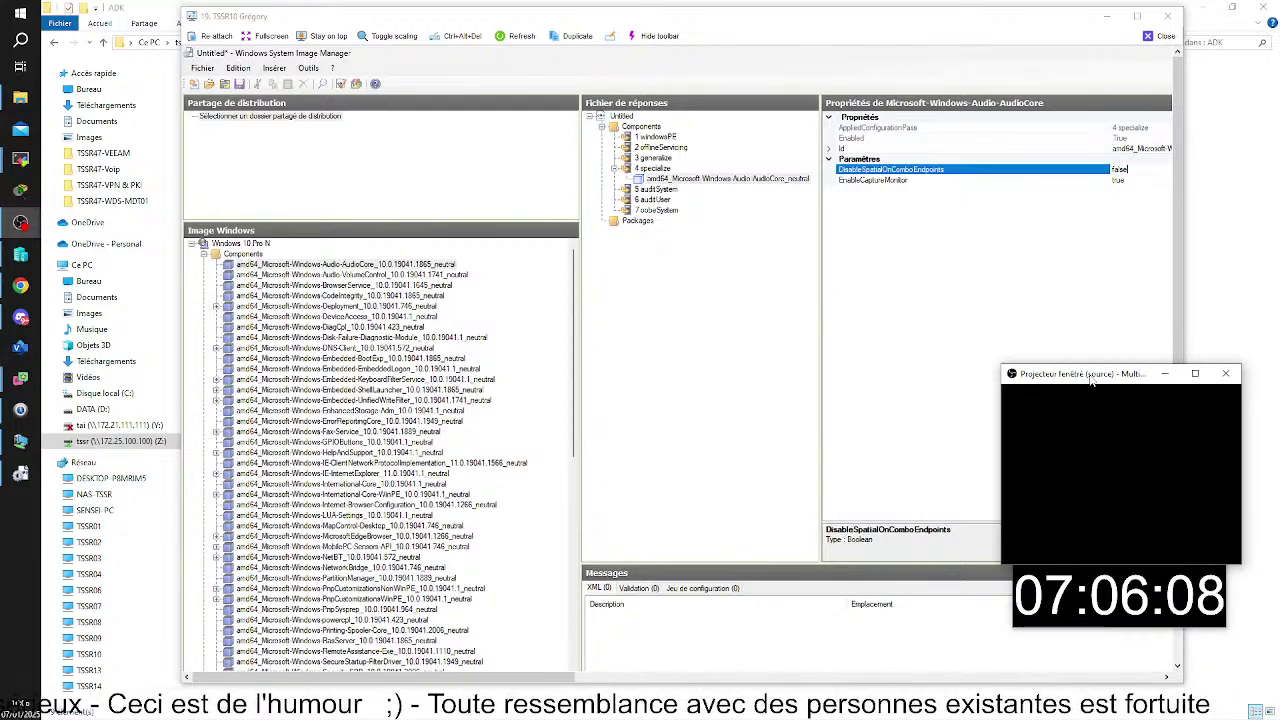
left_click(1125, 169)
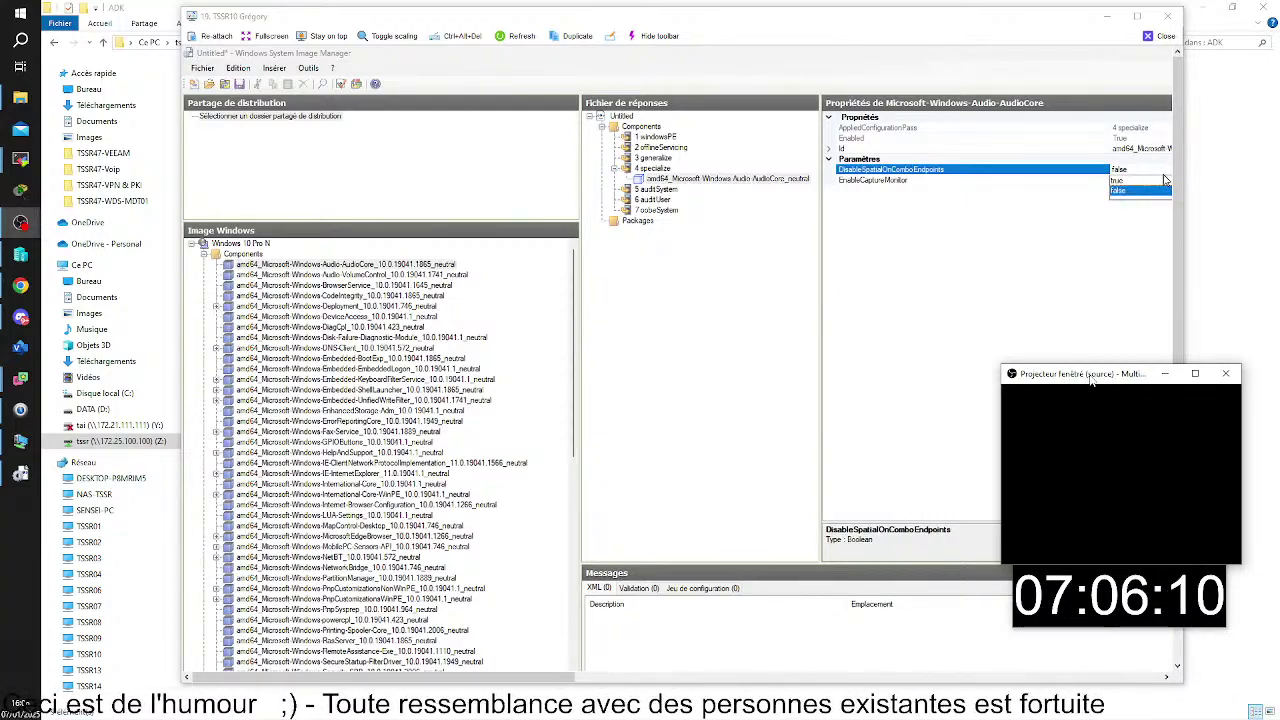
left_click(1125, 193)
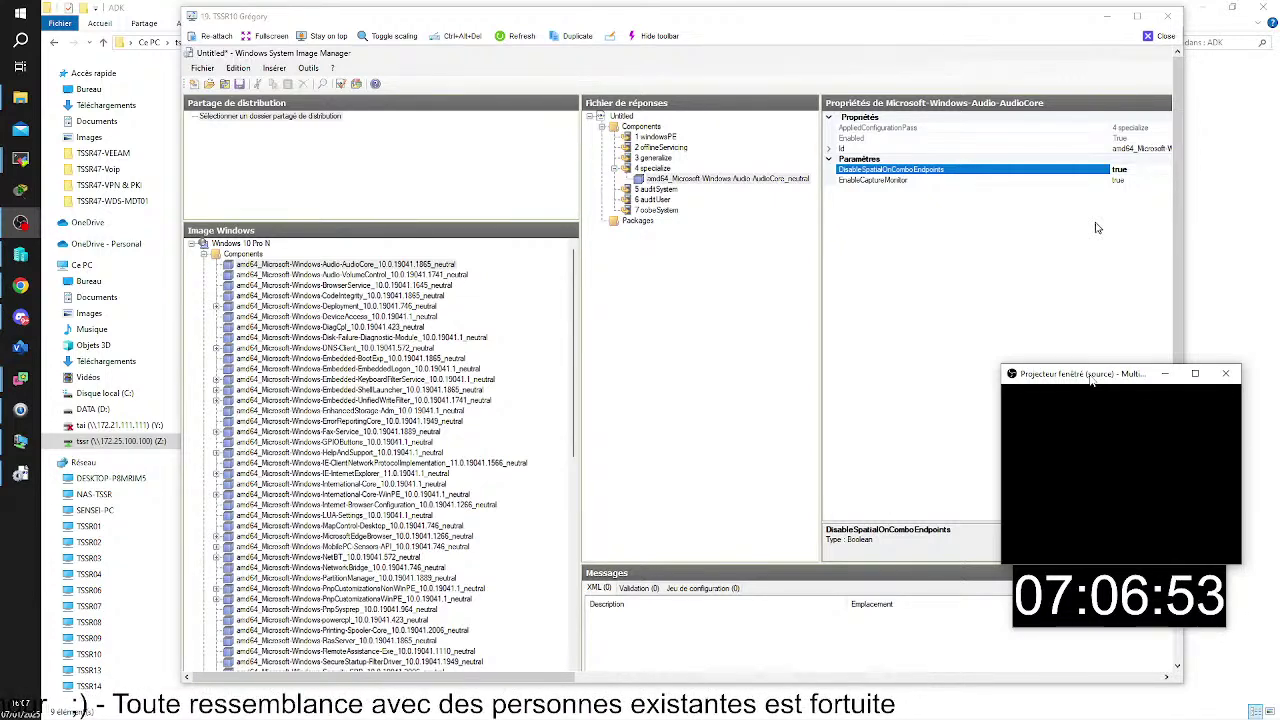
Delete the AudioCore component and its child settings from the 4 specialize pass.
right_click(707, 180)
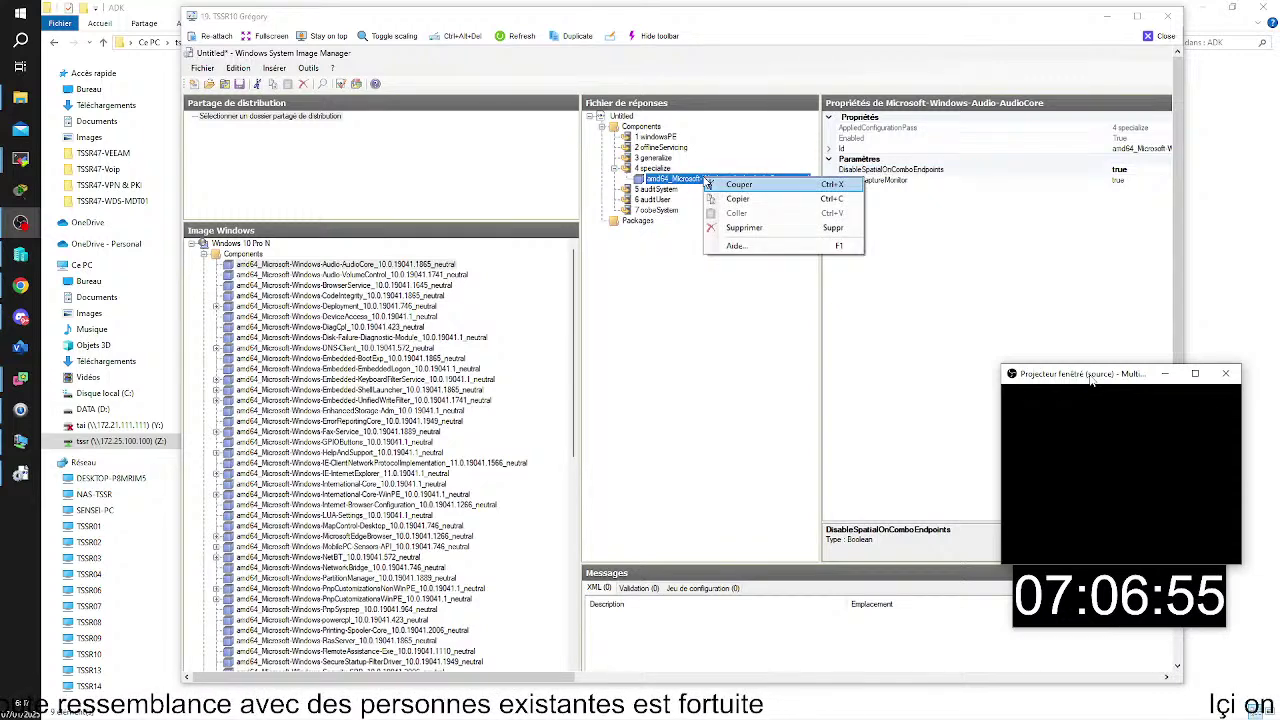
left_click(737, 229)
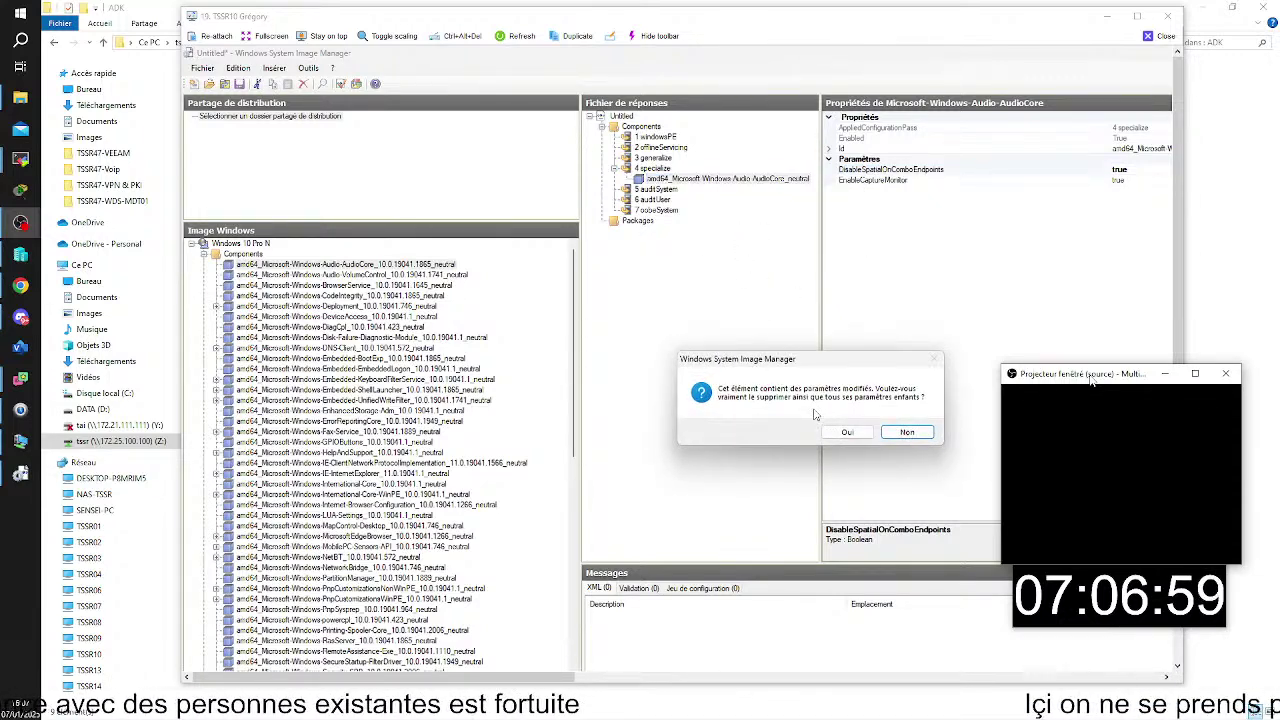
left_click(848, 432)
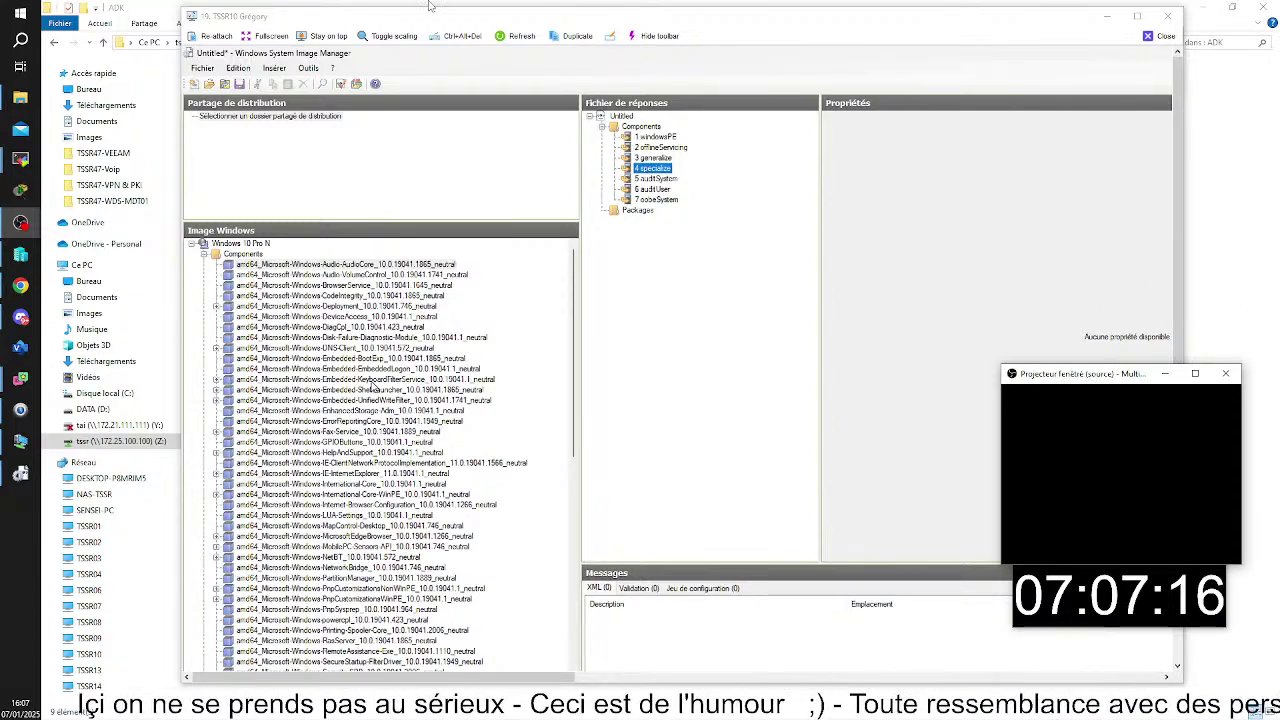
Look through the component list of the Windows 10 Pro N image and check the wow64_Microsoft-Windows-Security-SPP-UX component's properties.
scroll(372, 388, "down", 2)
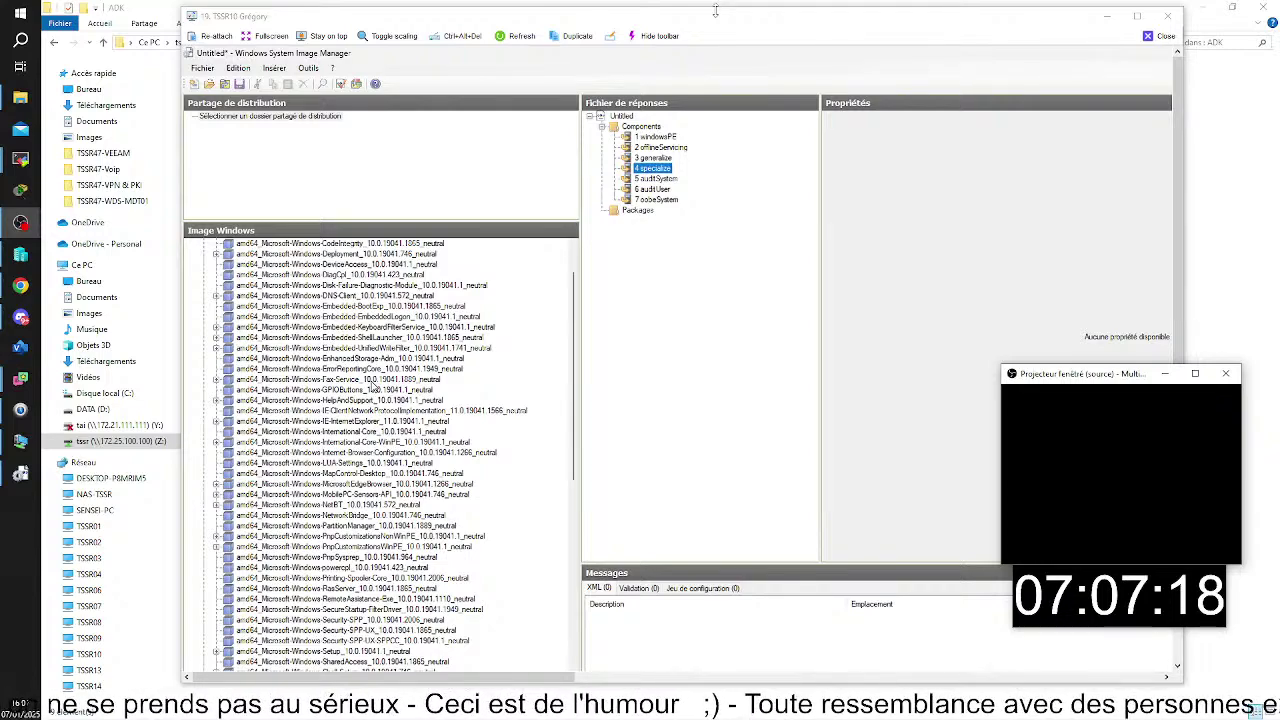
scroll(372, 388, "down", 4)
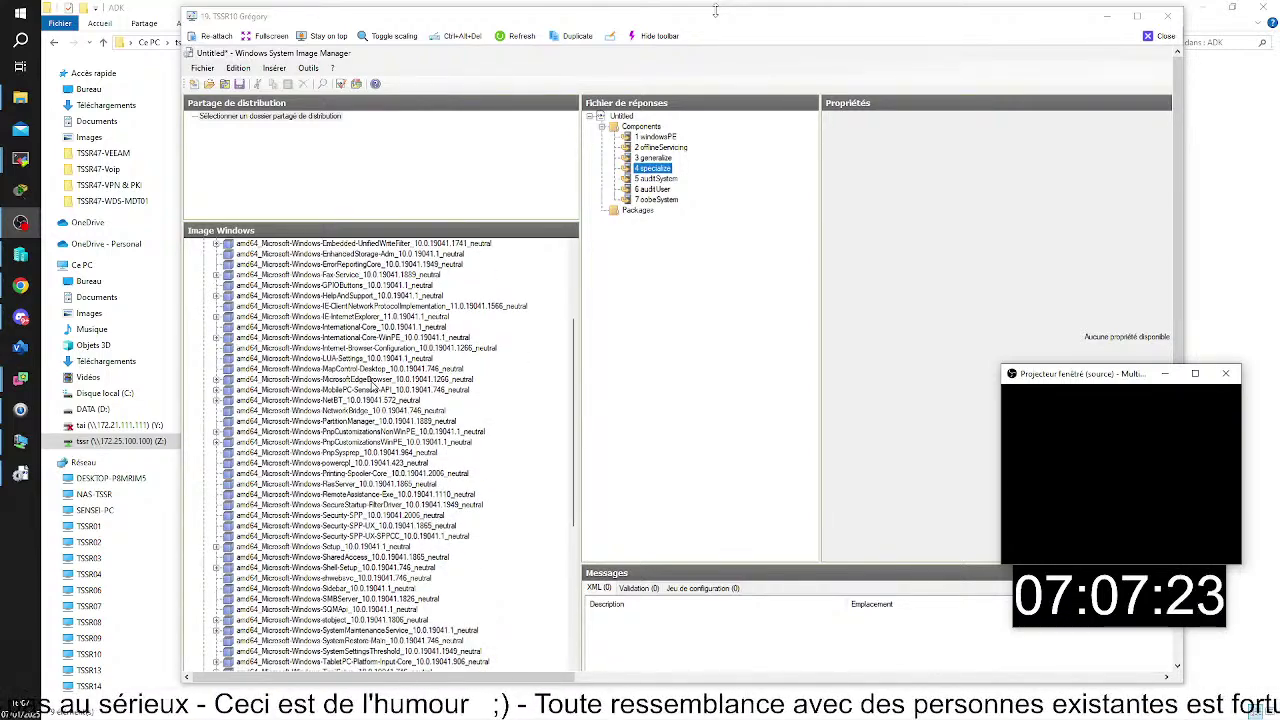
scroll(372, 385, "down", 2)
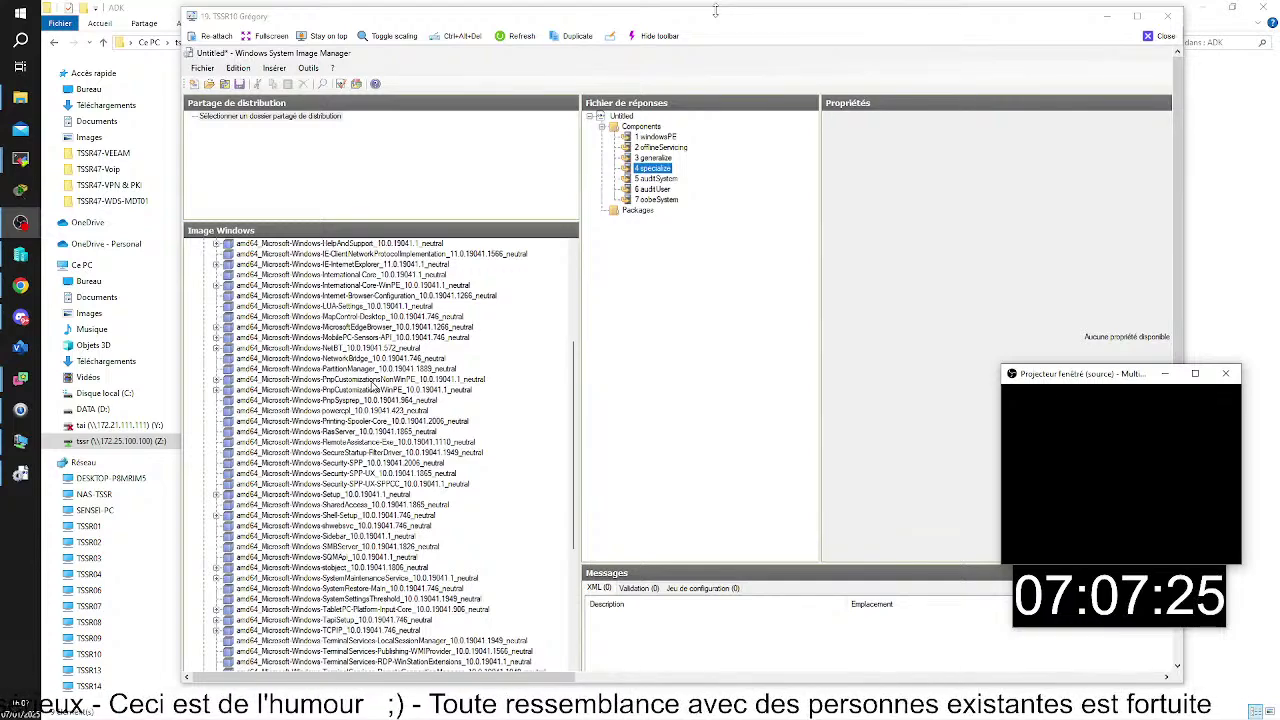
scroll(372, 383, "down", 2)
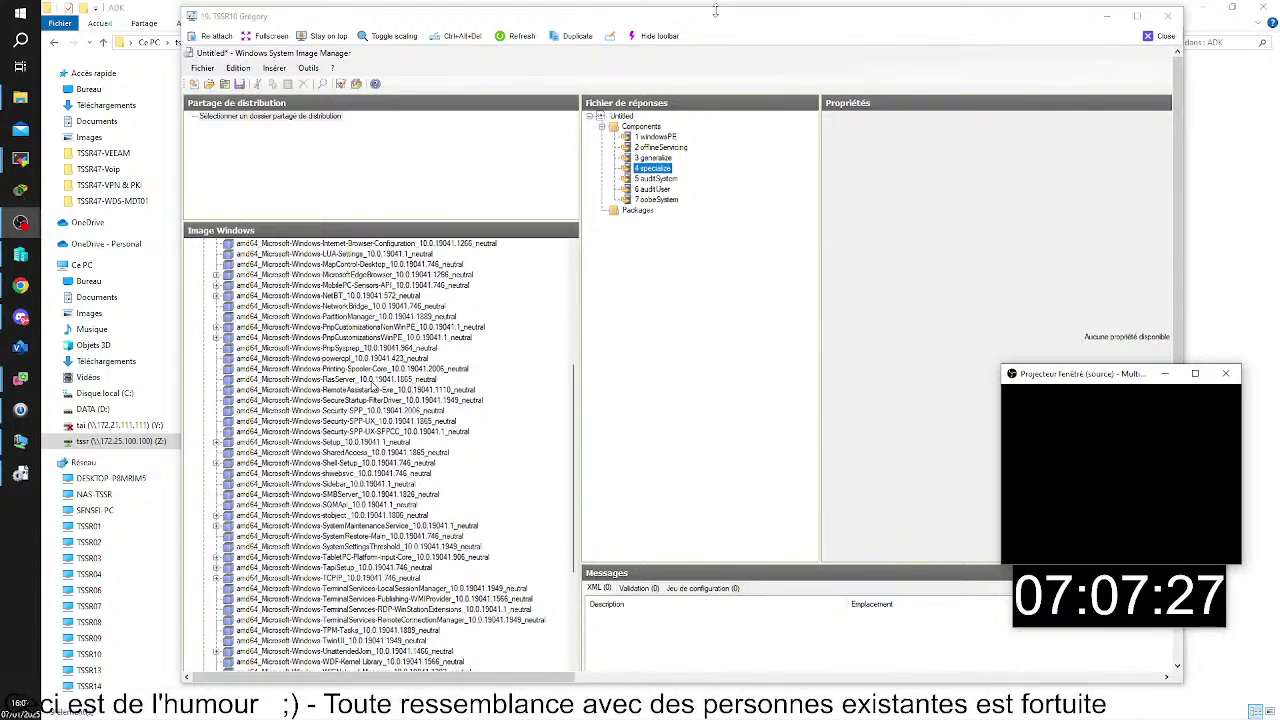
scroll(372, 385, "down", 2)
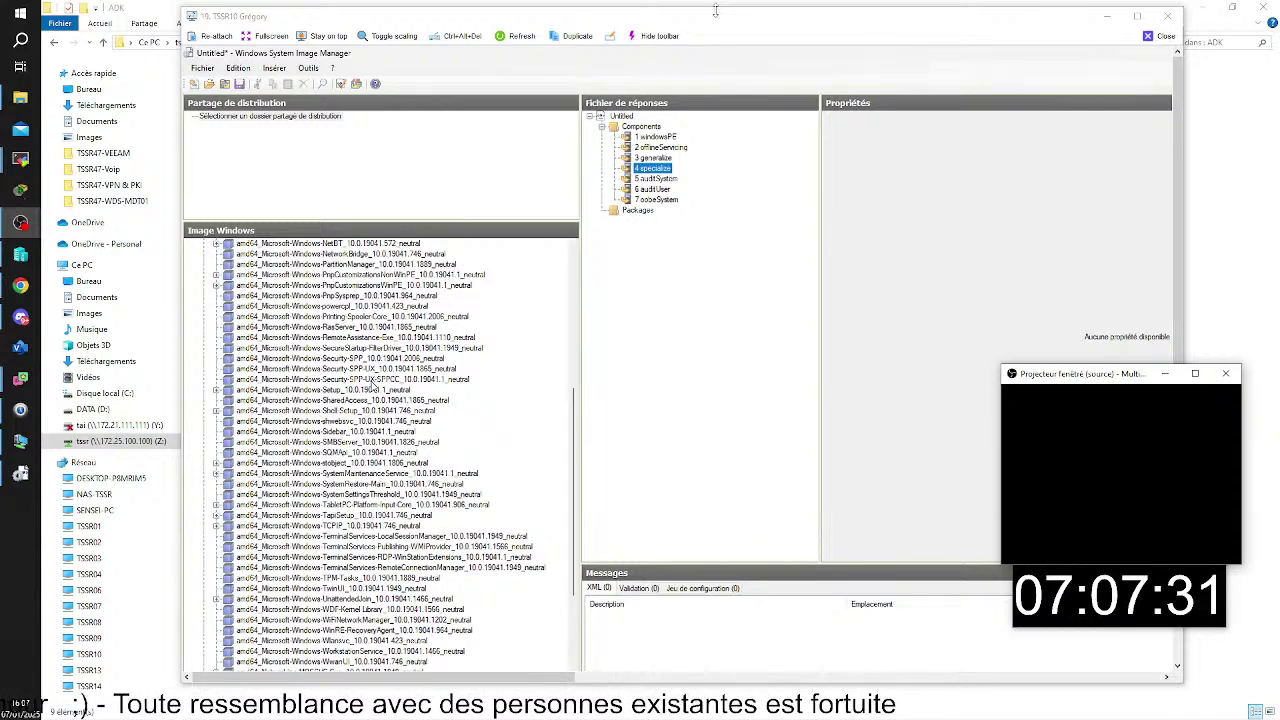
scroll(372, 385, "down", 2)
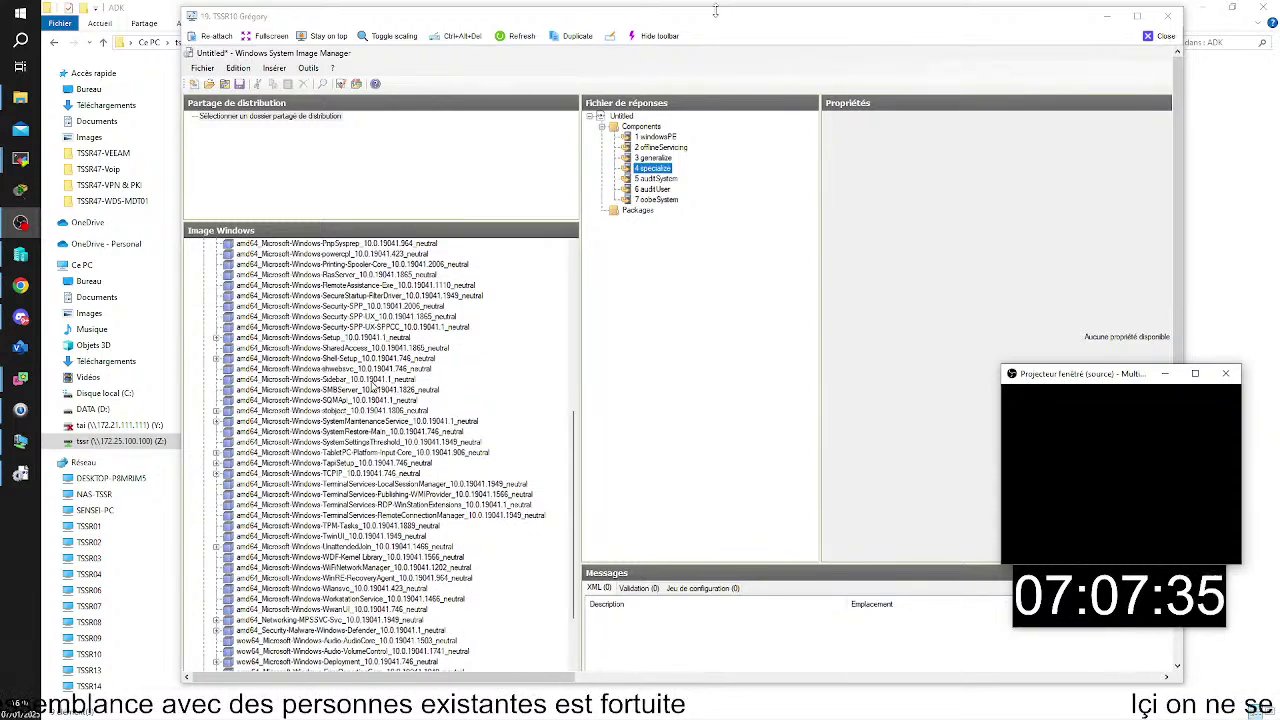
scroll(372, 387, "down", 2)
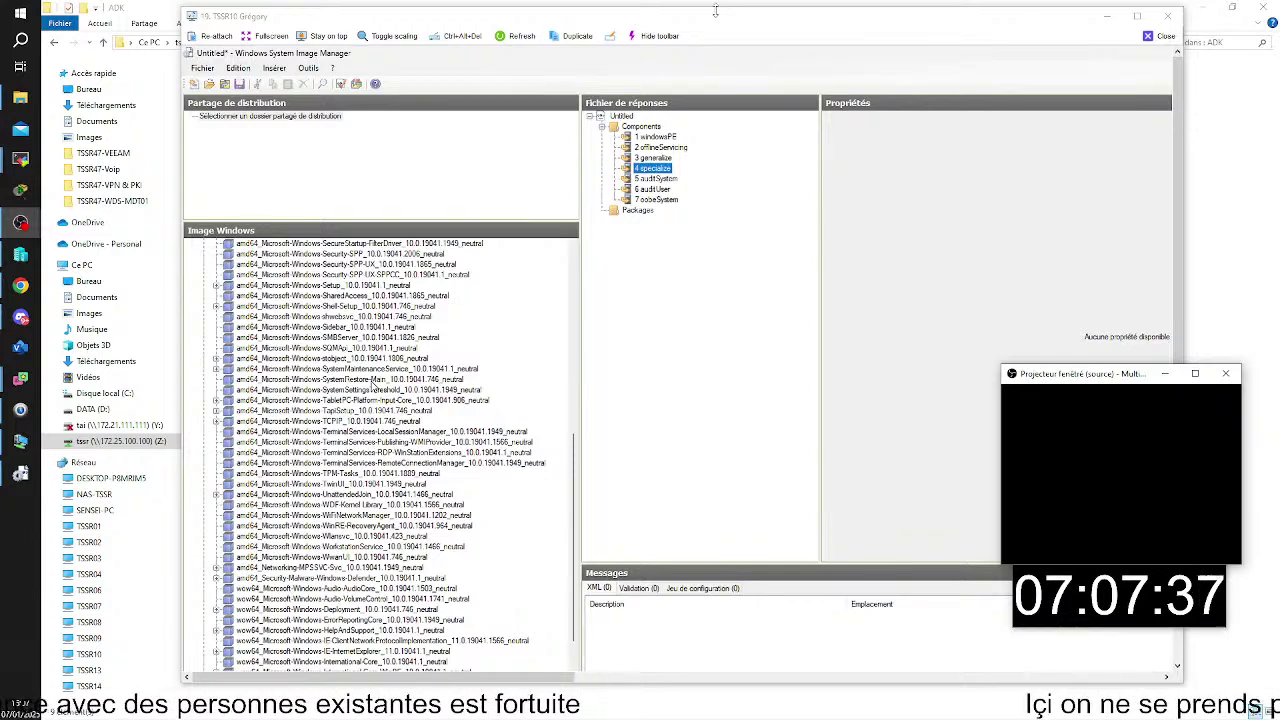
scroll(372, 383, "down", 2)
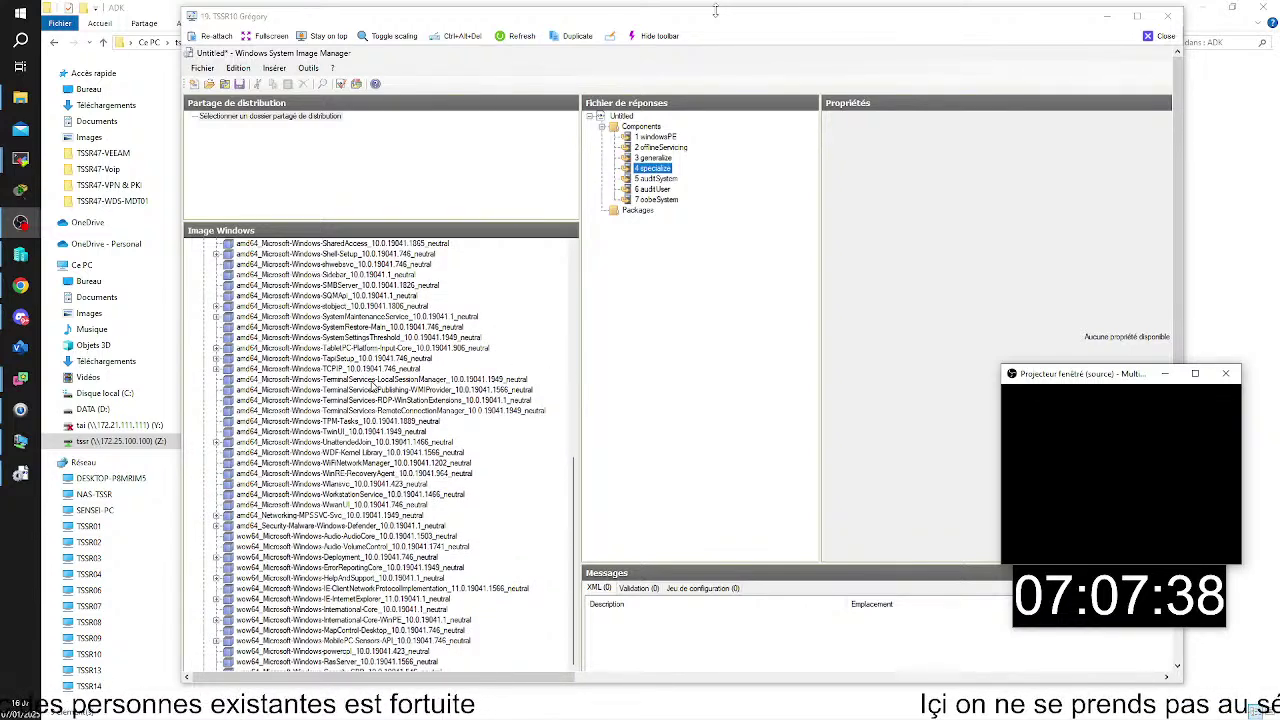
scroll(372, 385, "down", 2)
scroll(372, 385, "down", 2)
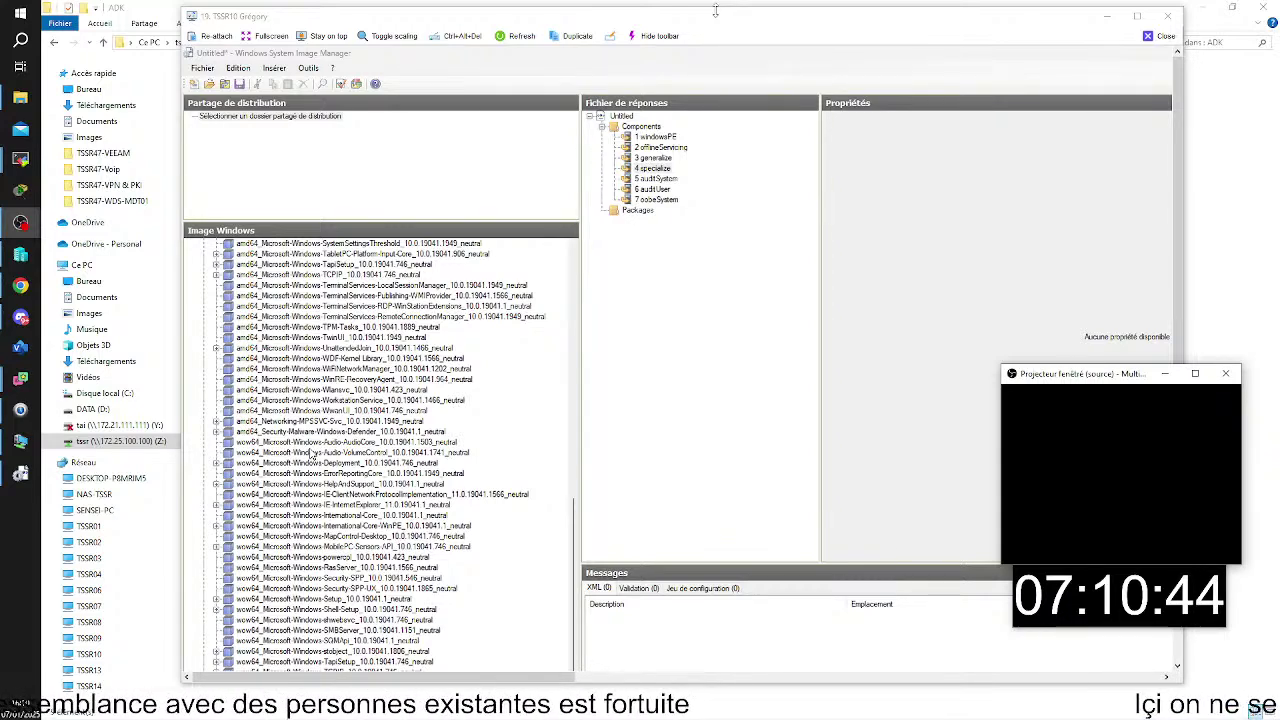
left_click(312, 590)
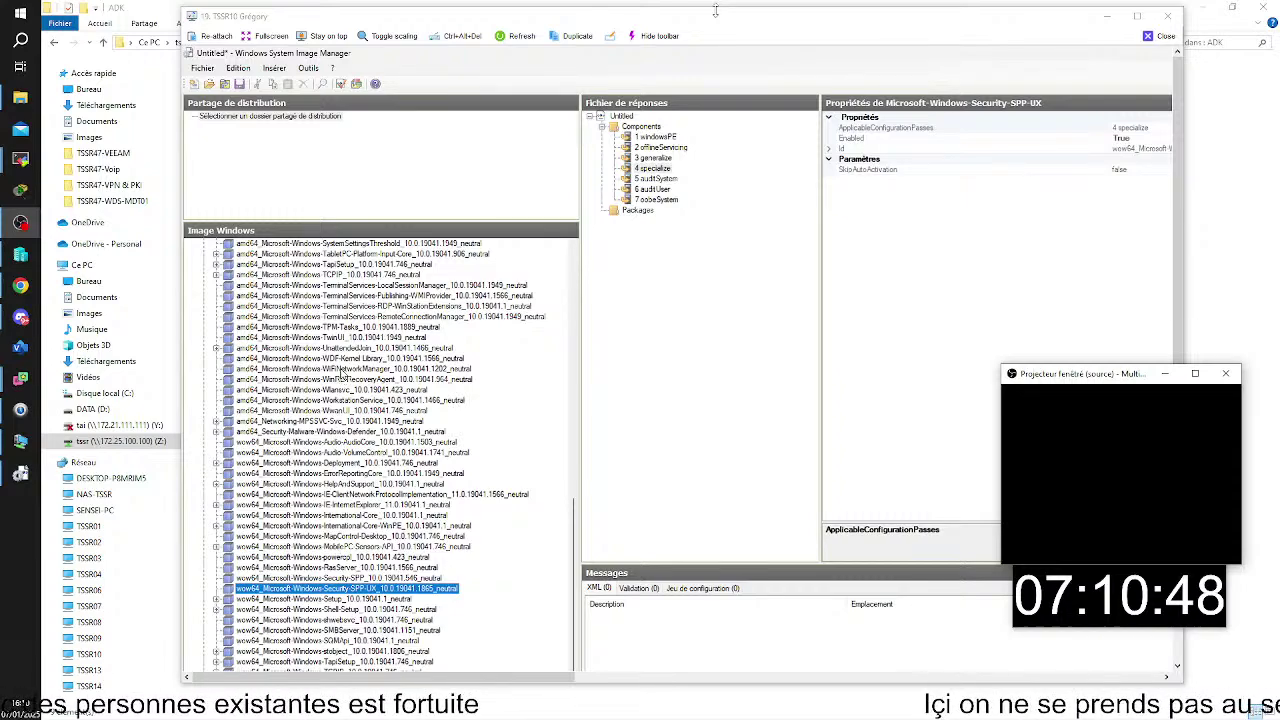
Compare the properties of the amd64 International-Core and International-Core-WinPE components, including the SetupUILanguage child setting.
scroll(345, 370, "up", 20)
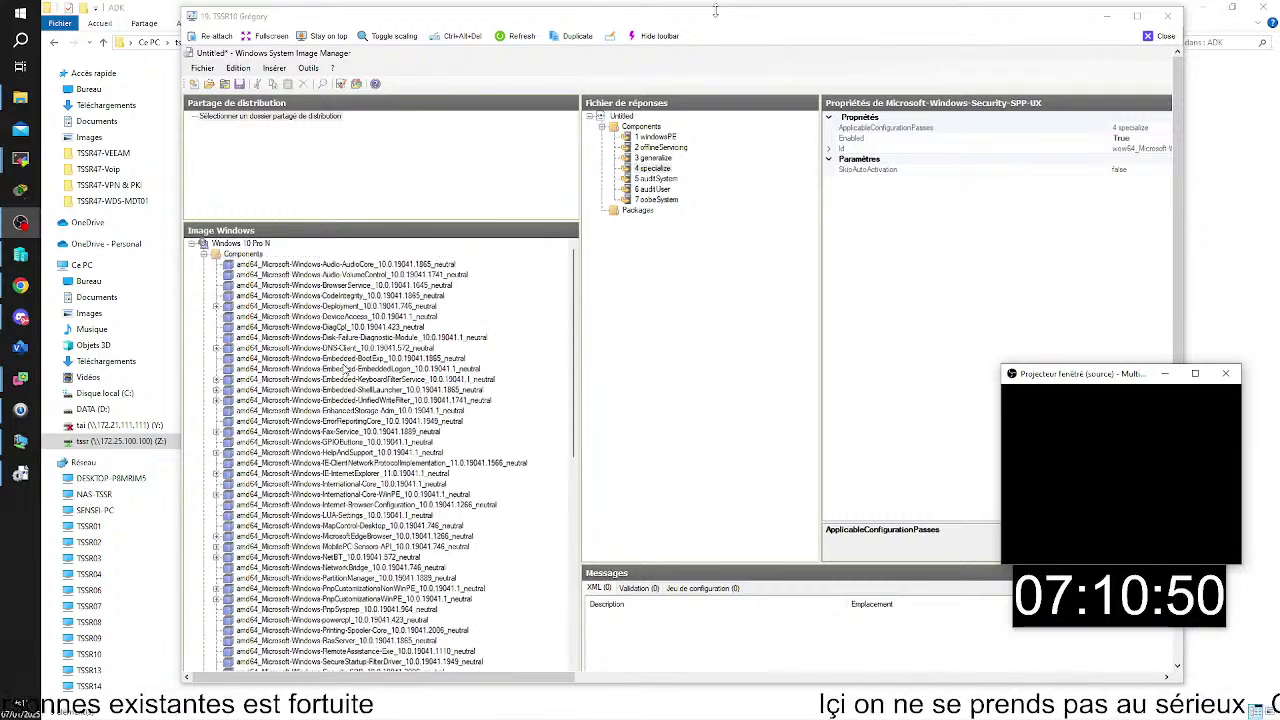
left_click(352, 484)
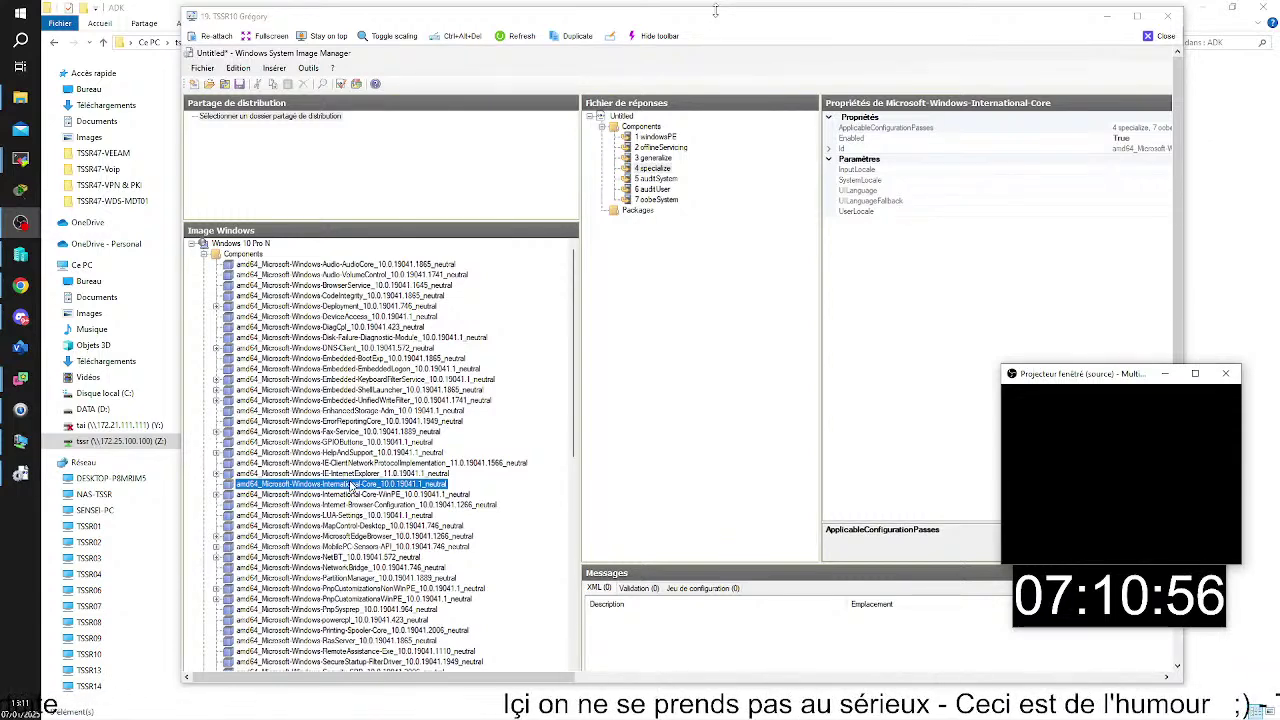
left_click(355, 495)
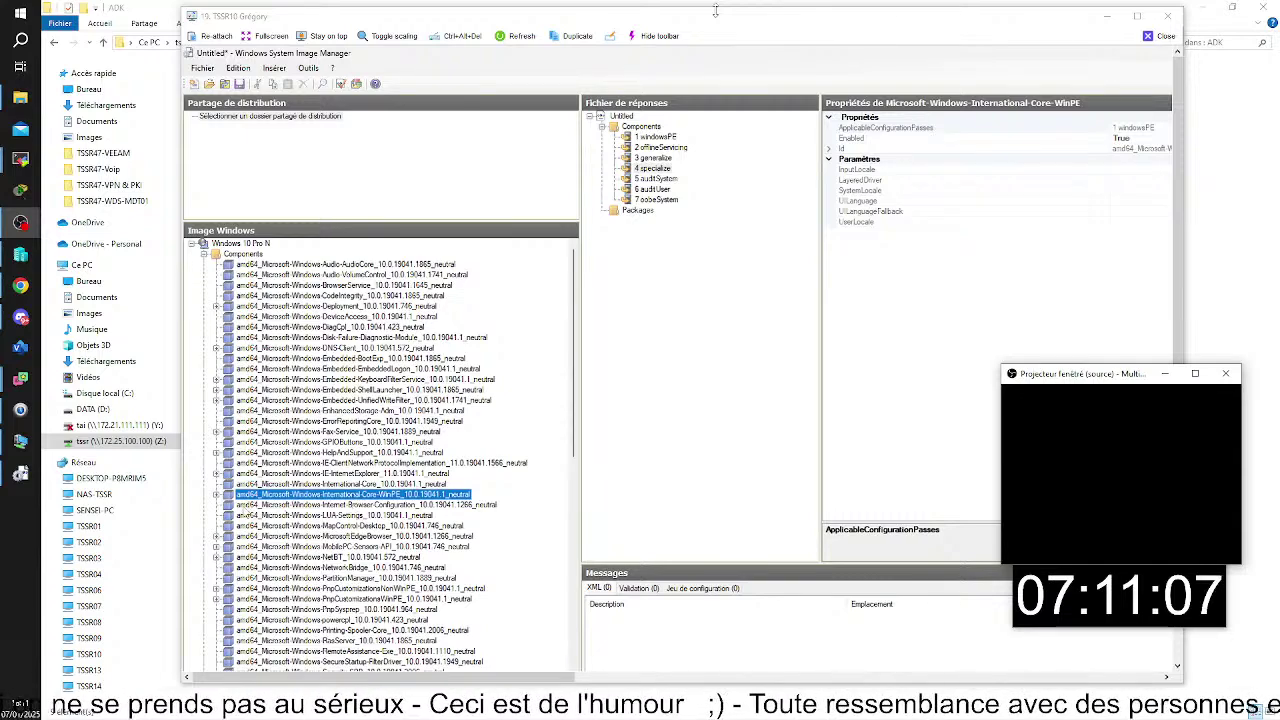
left_click(216, 495)
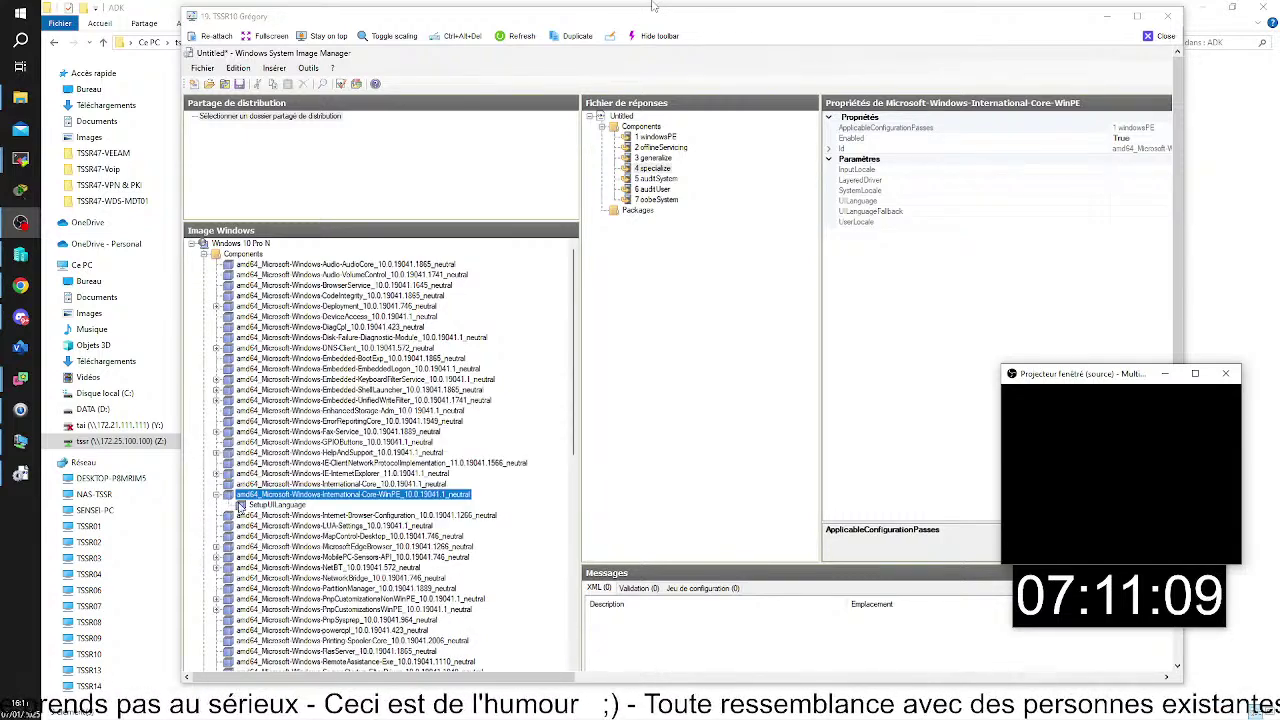
left_click(262, 505)
left_click(265, 494)
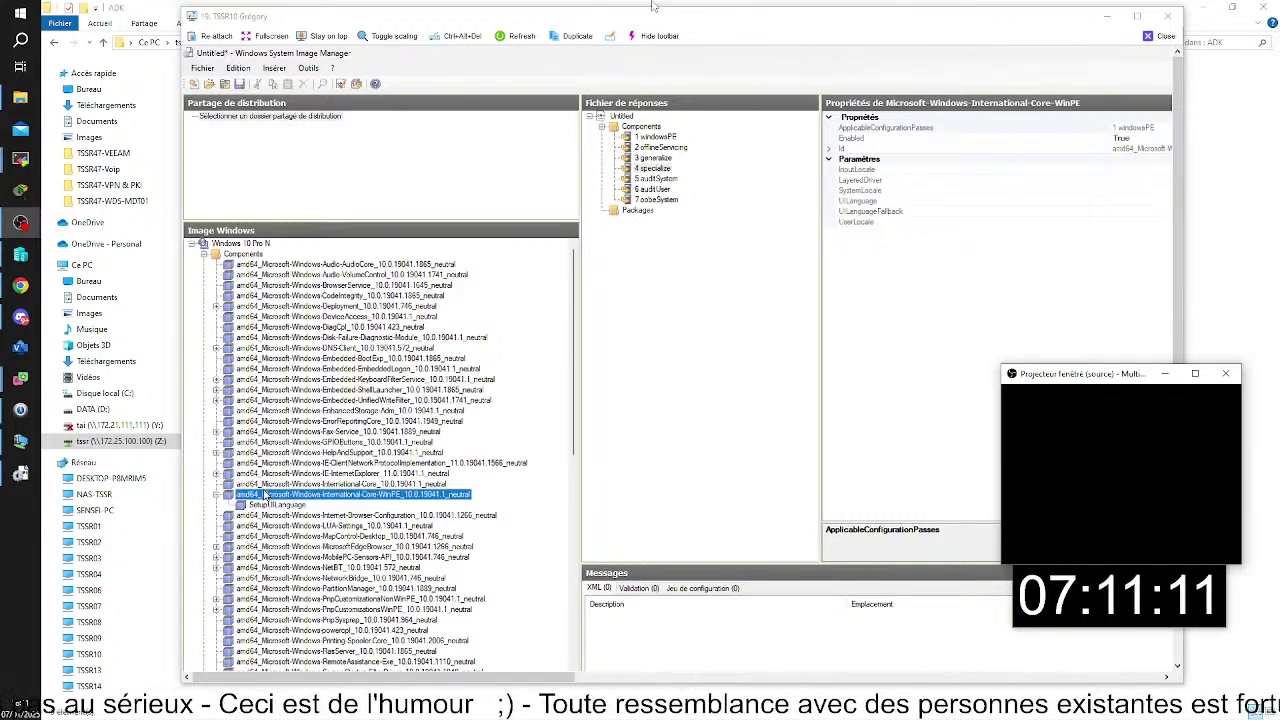
left_click(268, 506)
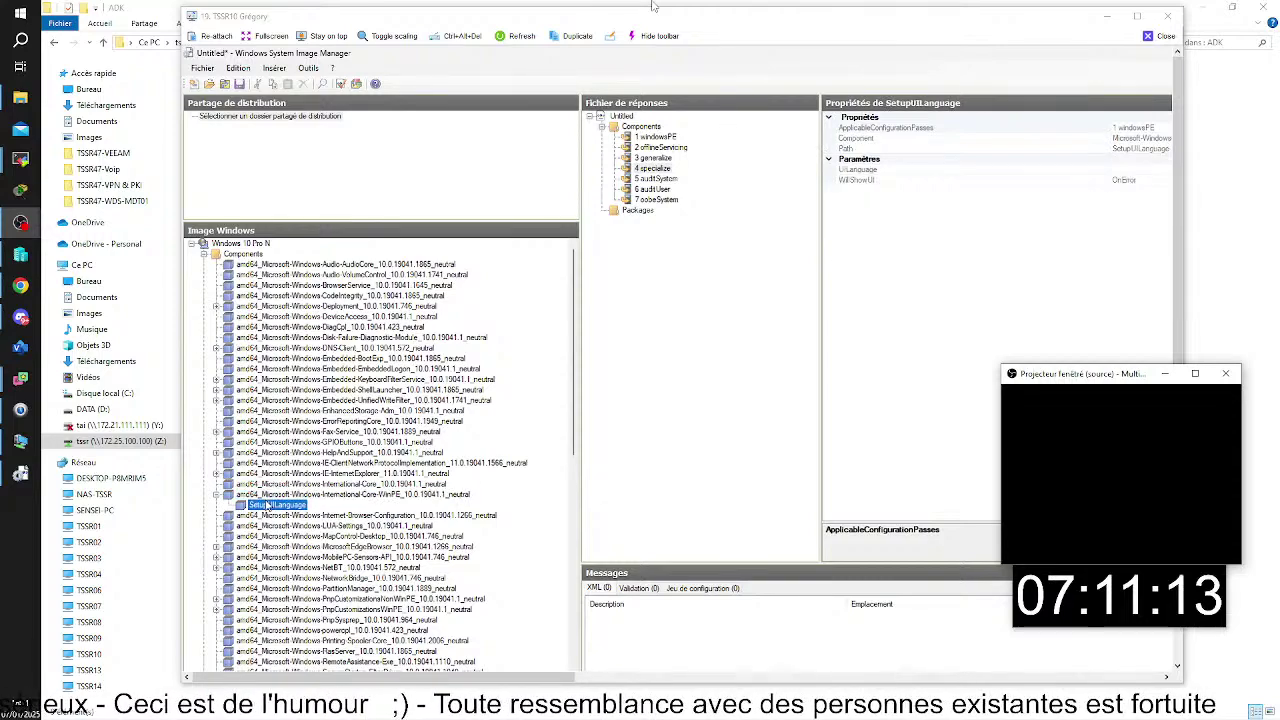
Add the amd64_Microsoft-Windows-International-Core-WinPE component to the 1 windowsPE pass of the answer file.
left_click(268, 495)
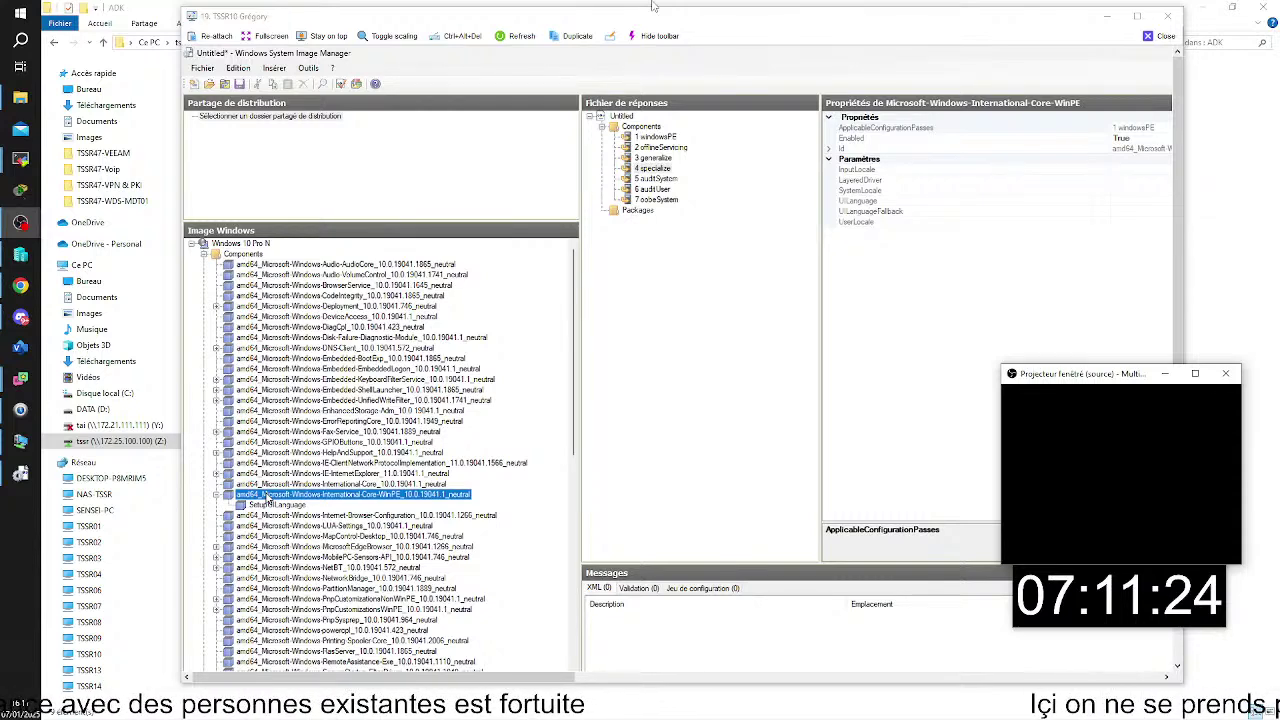
right_click(268, 497)
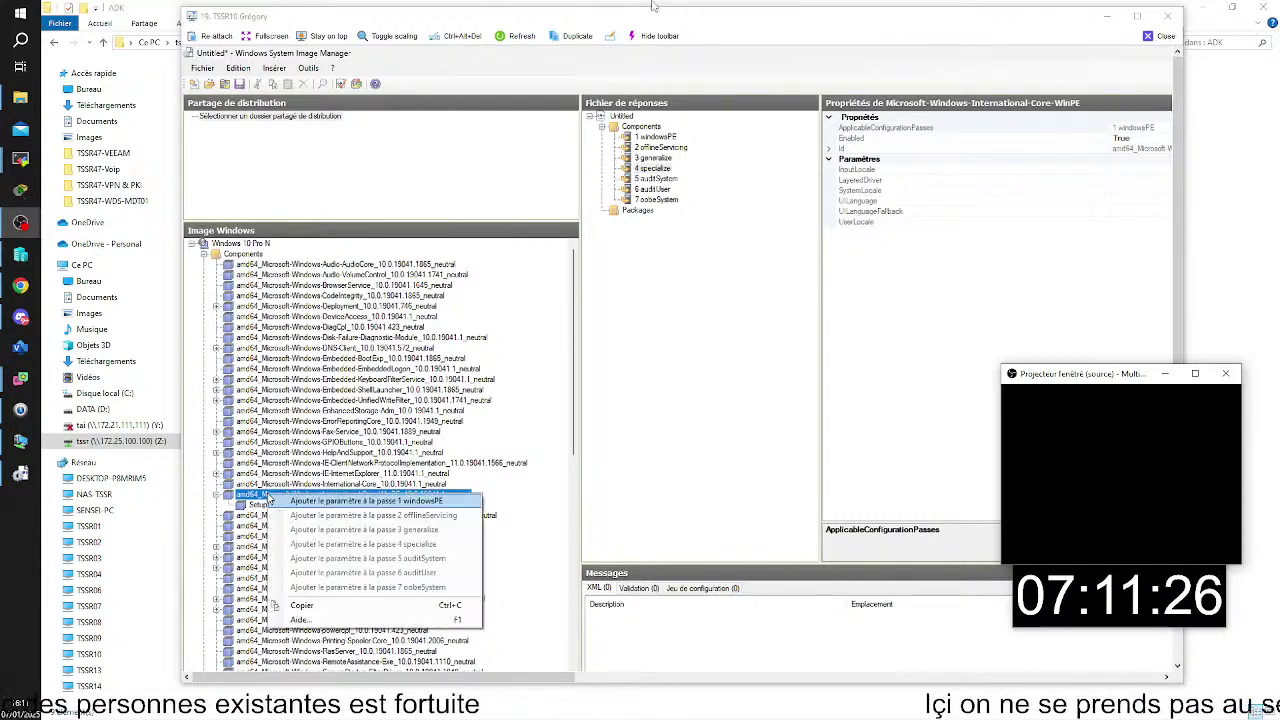
left_click(286, 505)
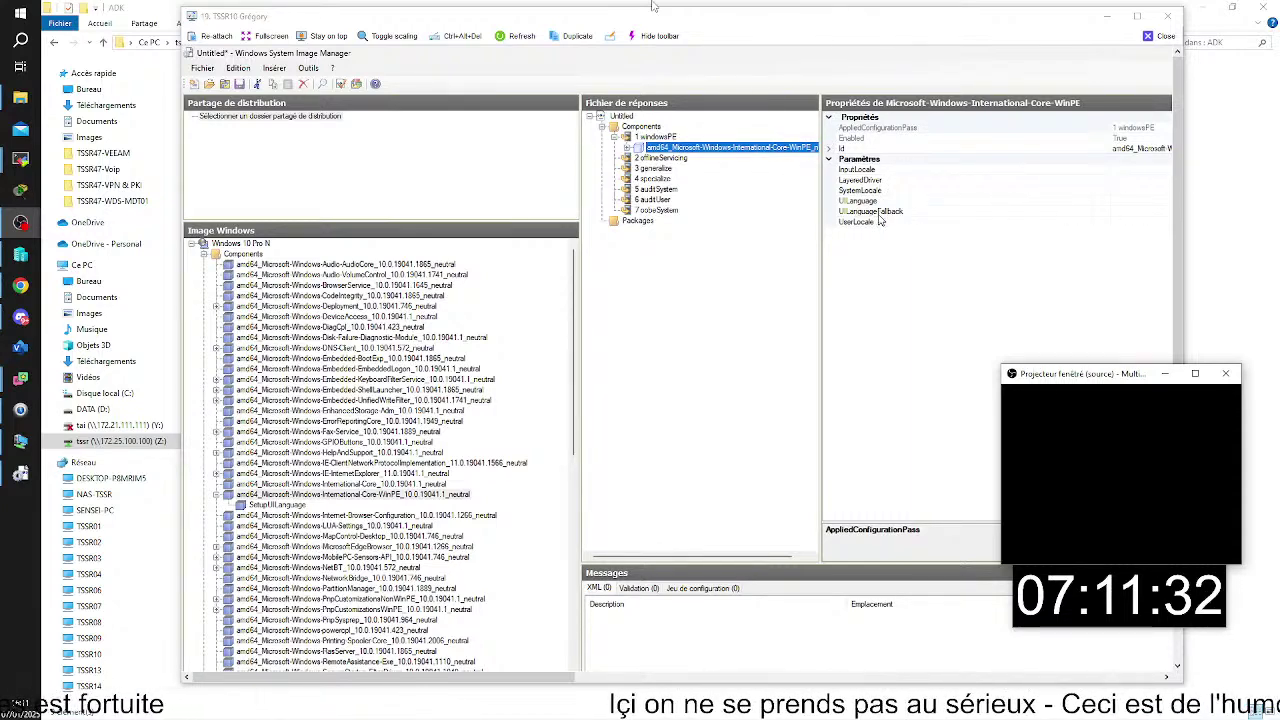
Inspect the Enabled property of the International-Core-WinPE component added to the windowsPE pass.
left_click(1117, 138)
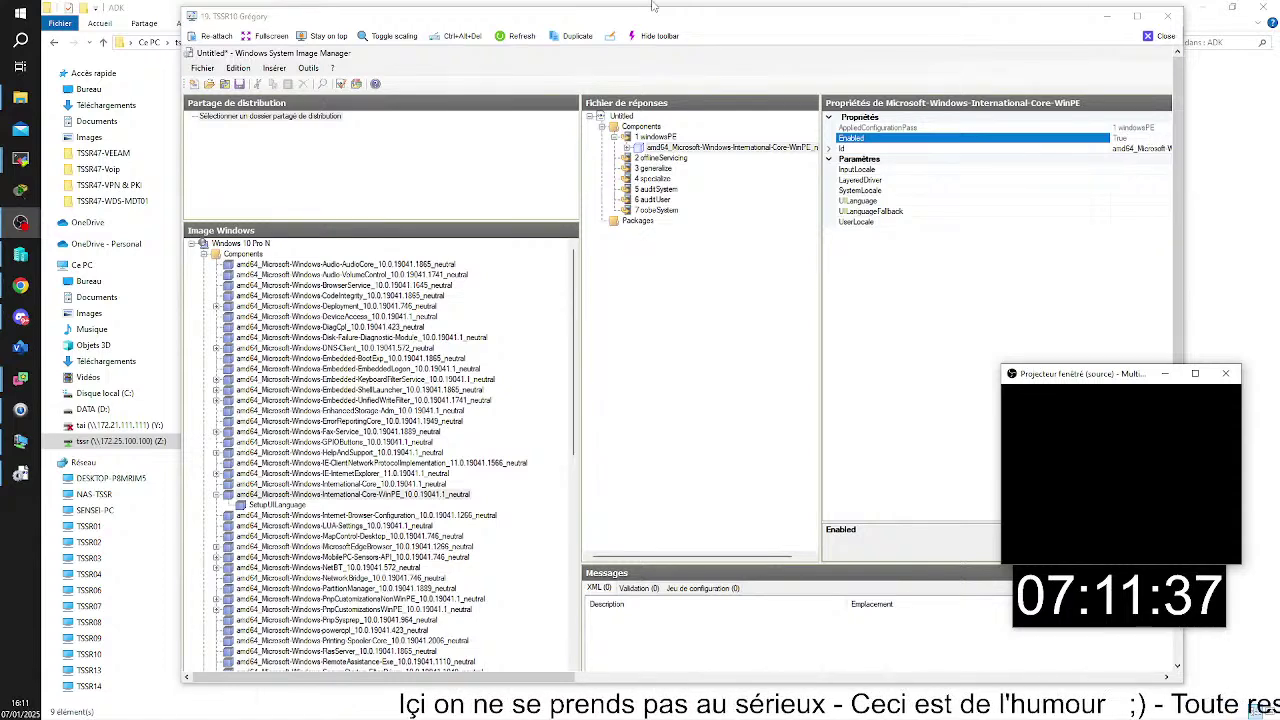
key("Up")
key("Down")
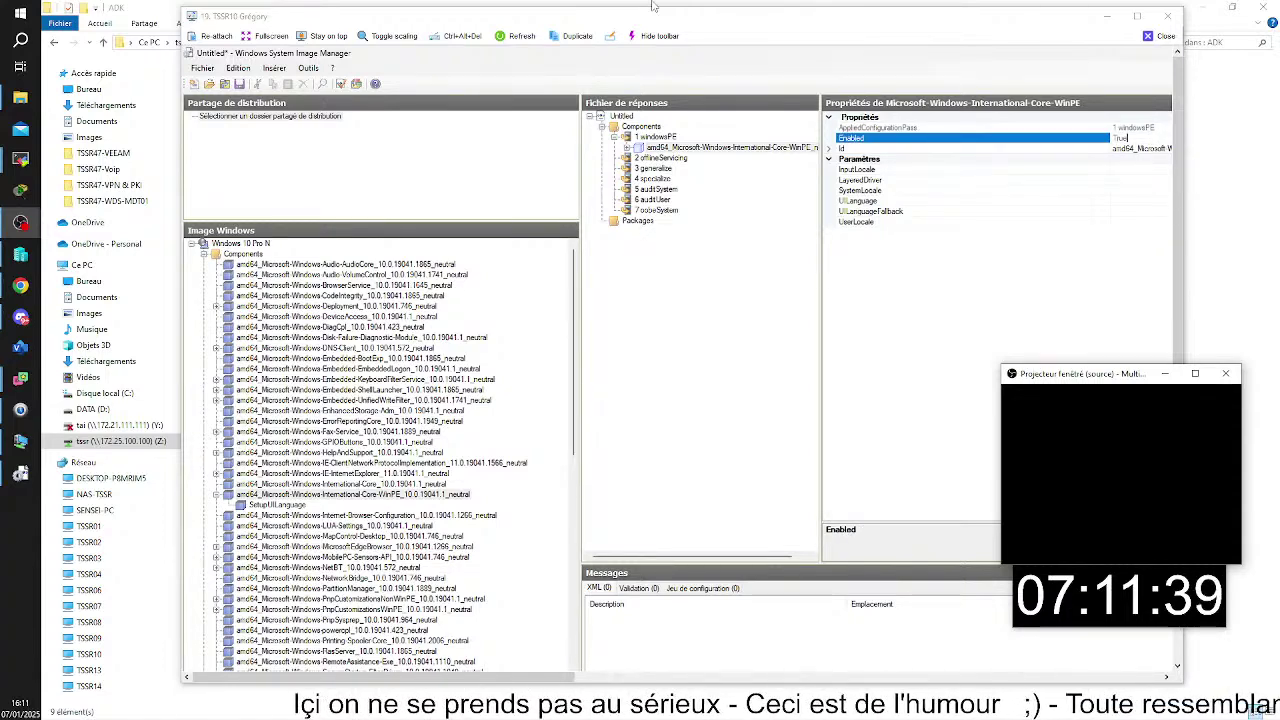
key("Tab")
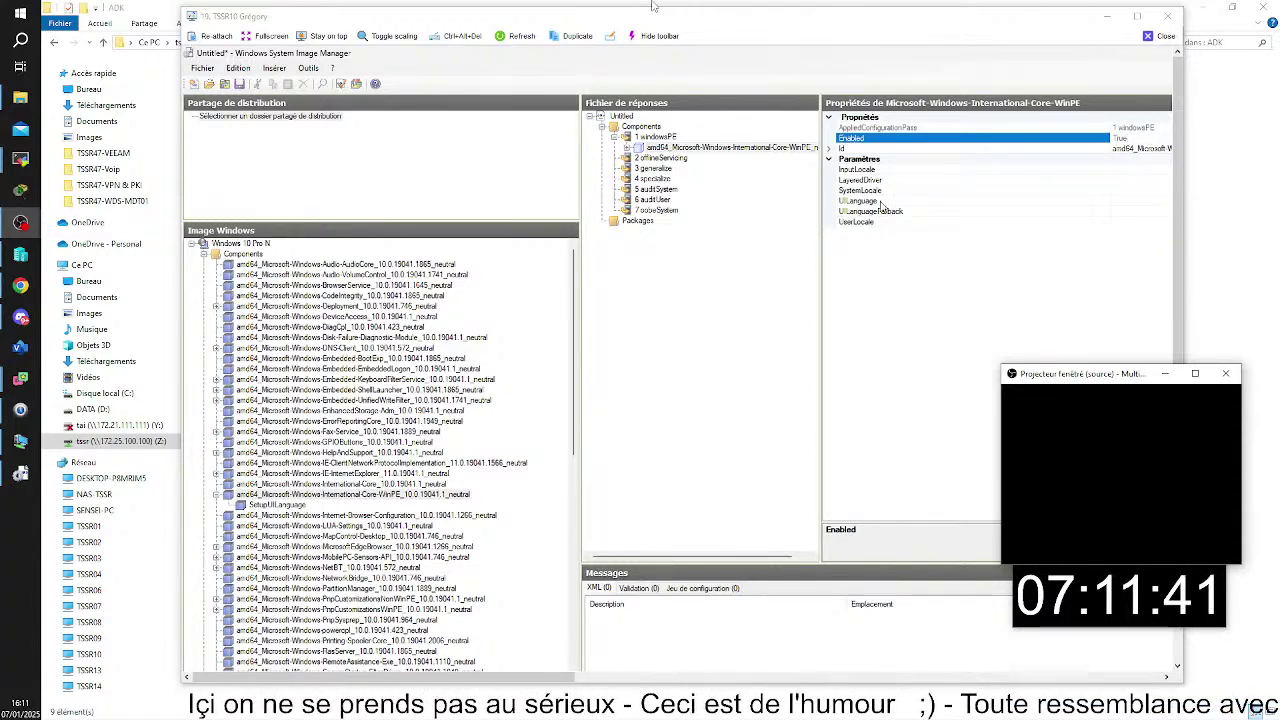
Widen the answer file pane so the full name of the International-Core-WinPE component can be read.
left_click(820, 240)
mouse_move(820, 236)
left_mouse_down()
mouse_move(760, 237)
mouse_move(817, 229)
left_mouse_up()
left_click_drag(838, 231, 836, 231)
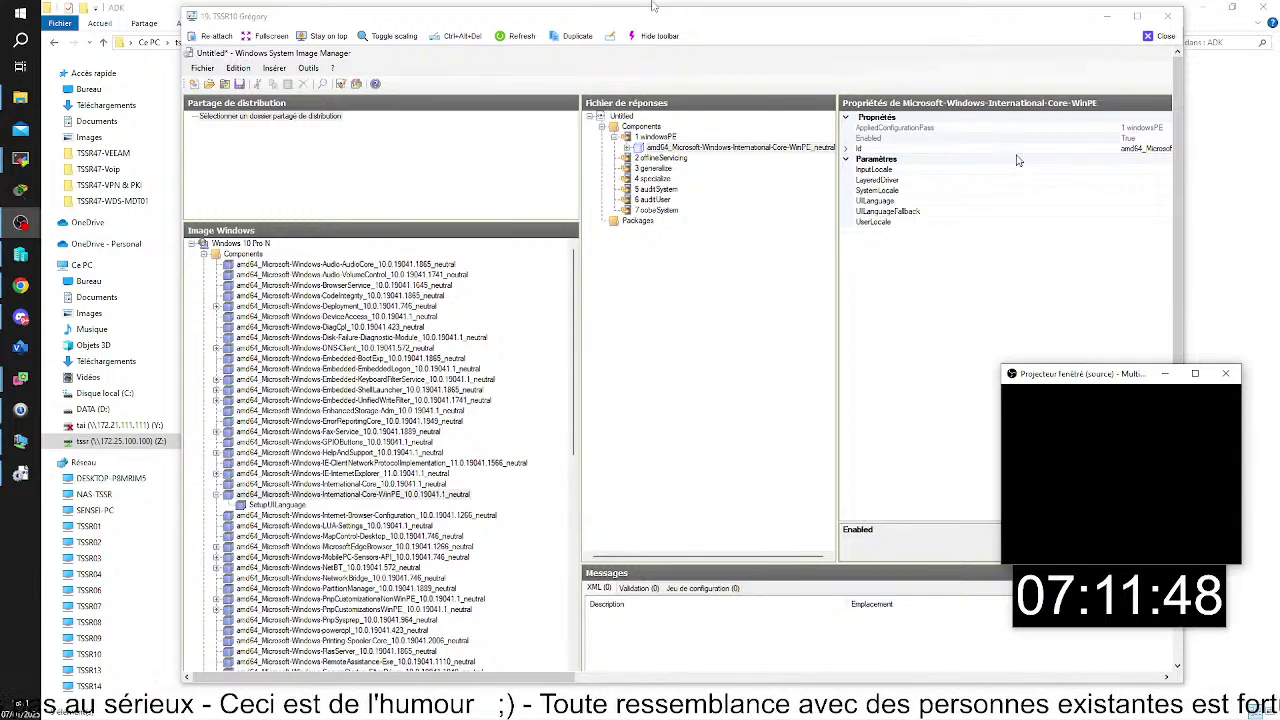
Expand the International-Core-WinPE component in the answer file and examine the properties and parameters of its SetupUILanguage setting.
left_click(1127, 138)
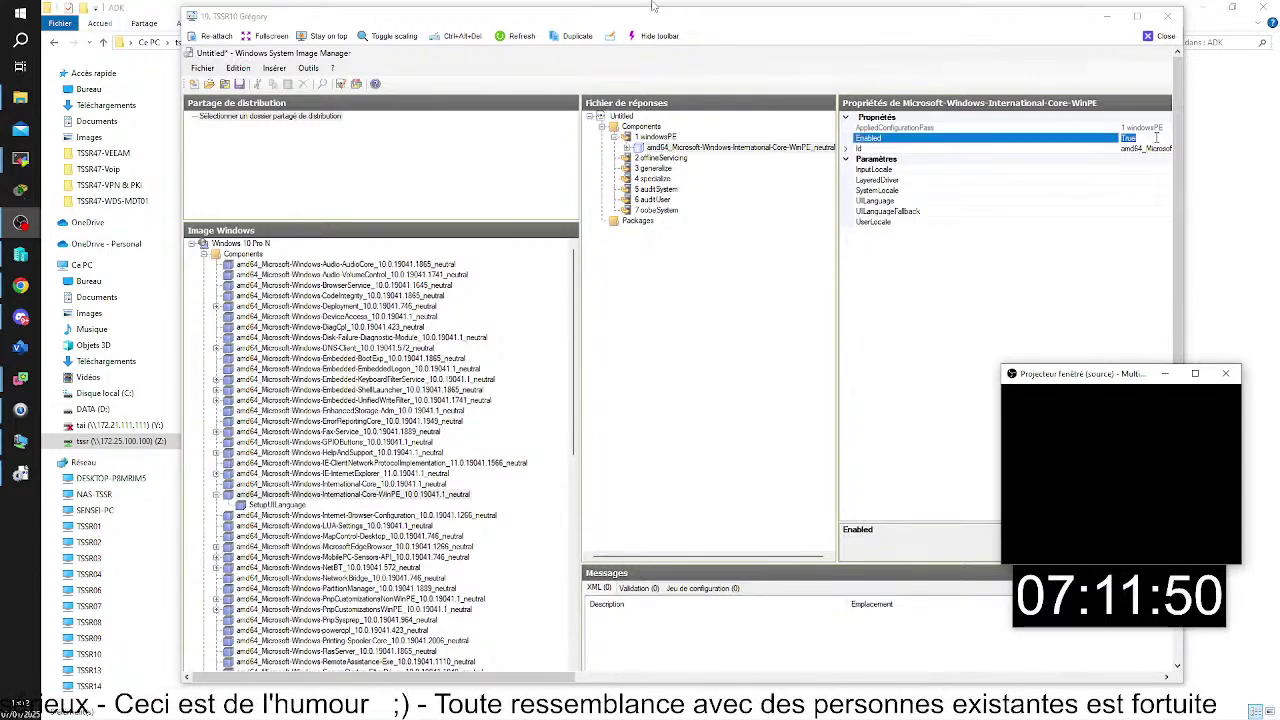
left_click(752, 149)
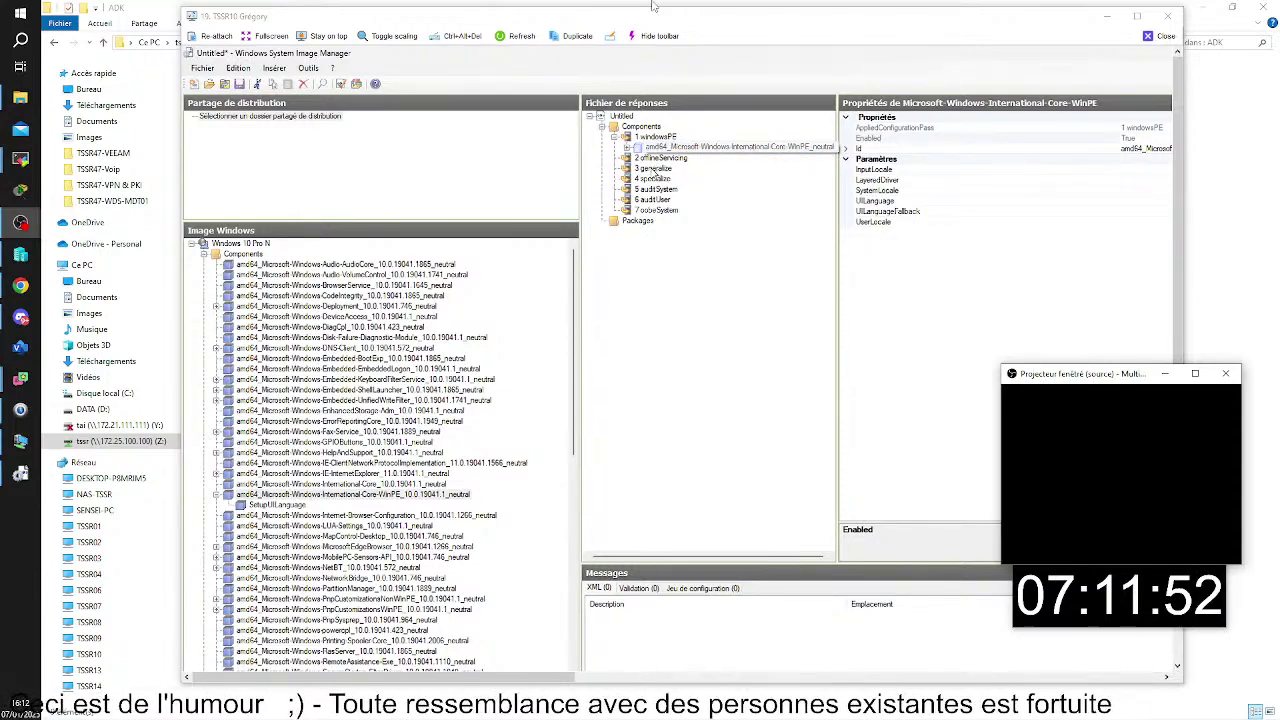
left_click(626, 147)
left_click(658, 160)
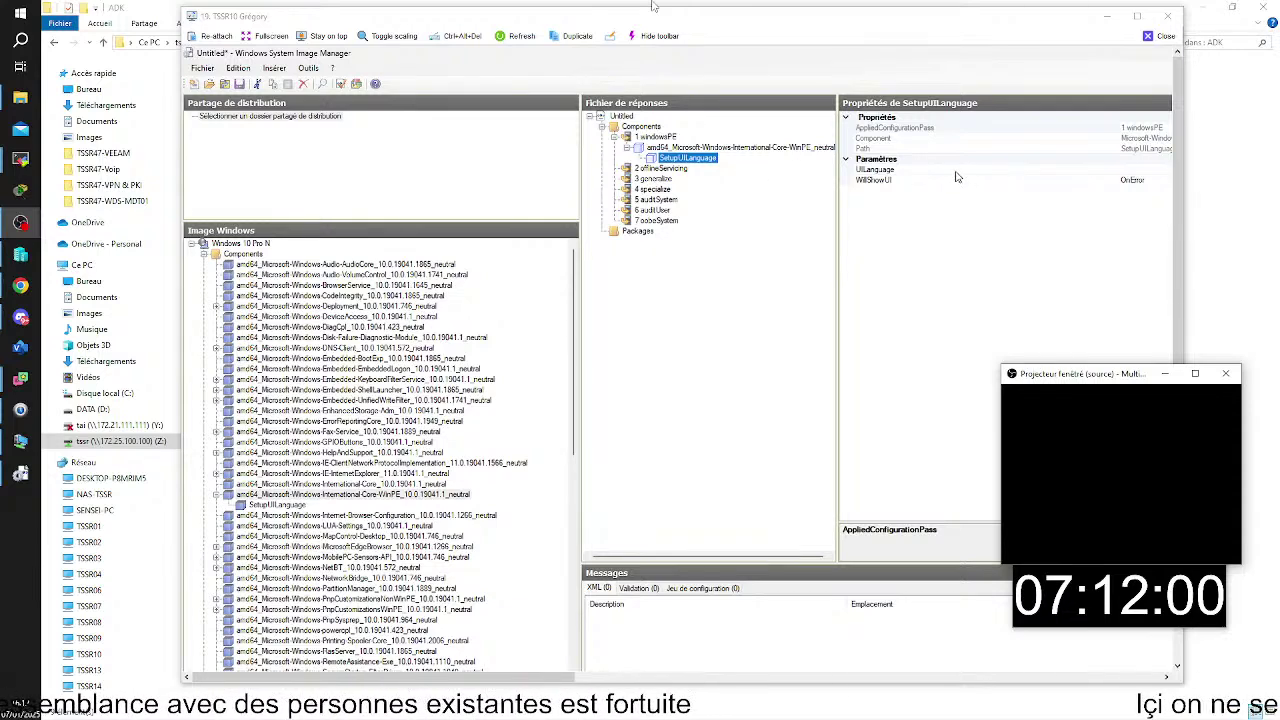
left_click(1121, 170)
key("Down")
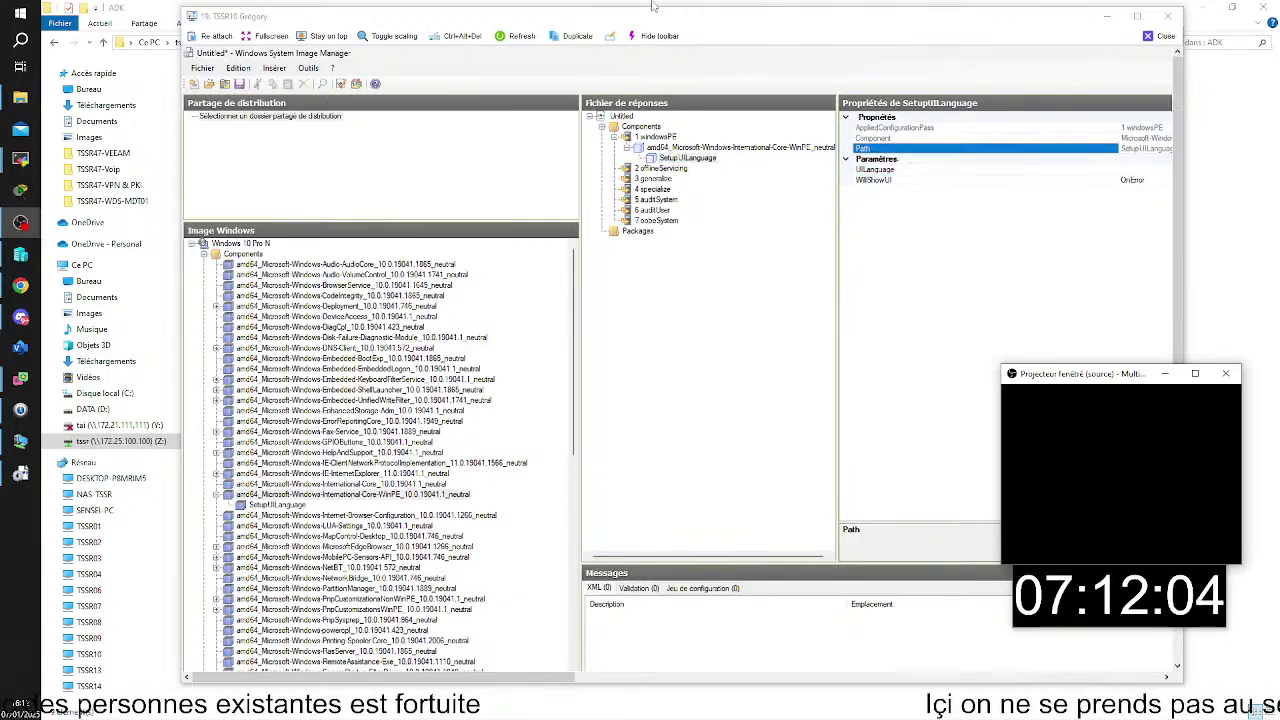
Return to the International-Core-WinPE component in the answer file and review its parameters from InputLocale to UserLocale.
left_click(708, 150)
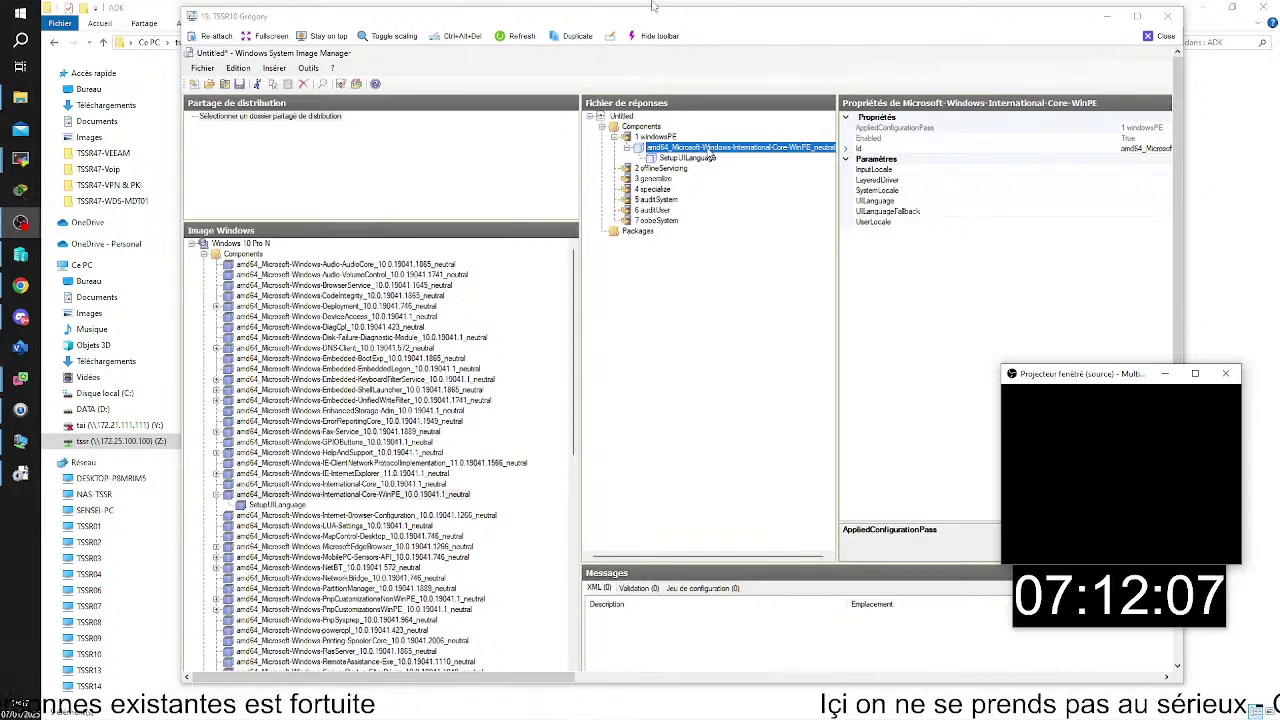
right_click(708, 150)
left_click(903, 317)
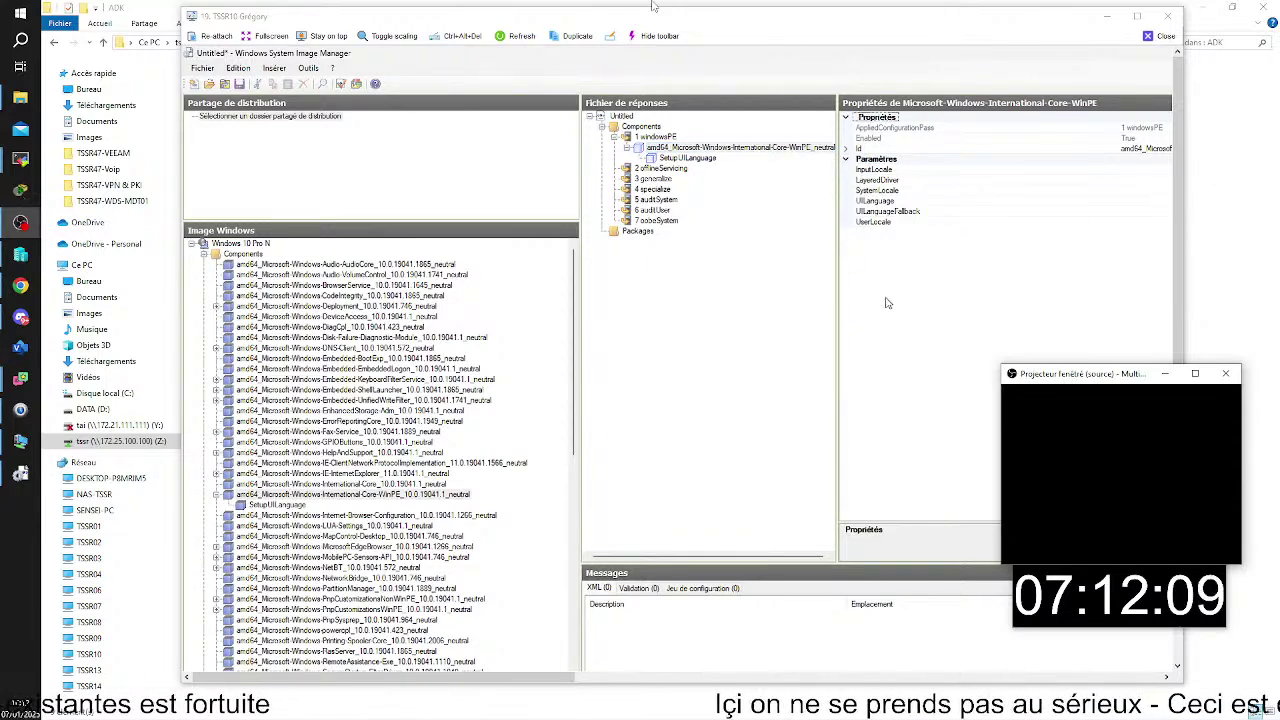
left_click(740, 148)
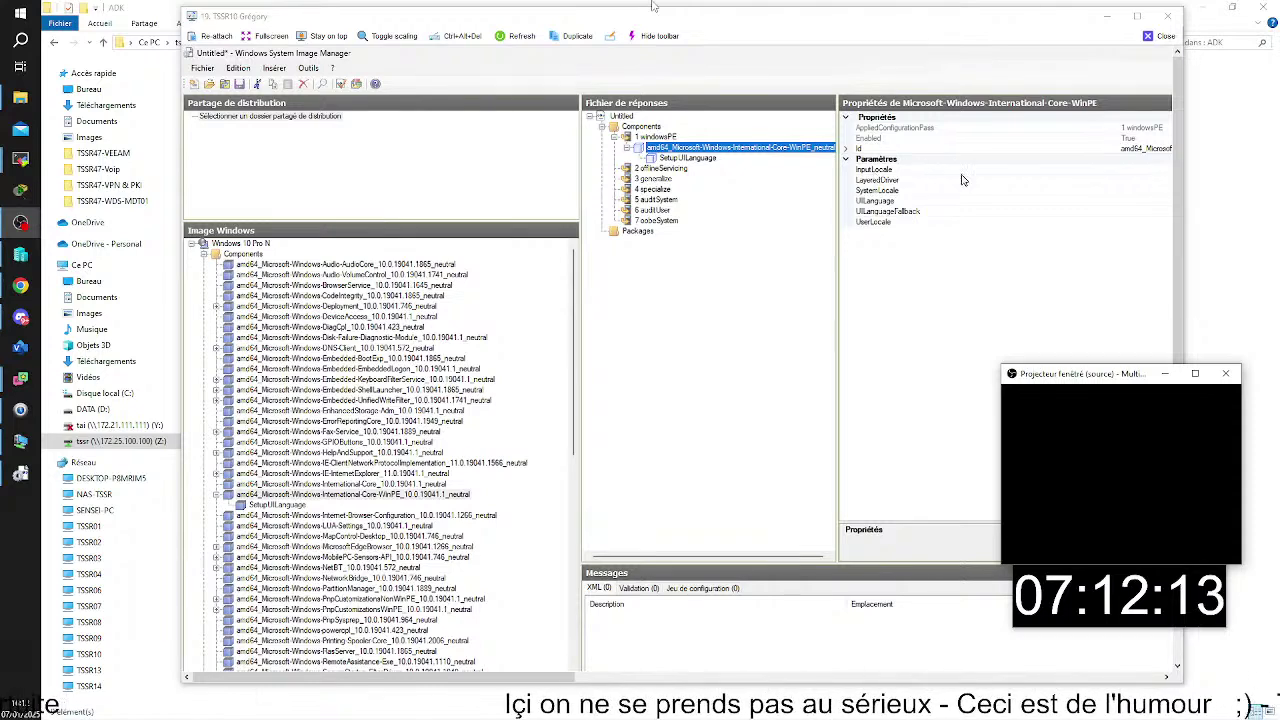
left_click(874, 170)
left_click(1121, 179)
key("Down")
key("Down")
key("Down")
key("Down")
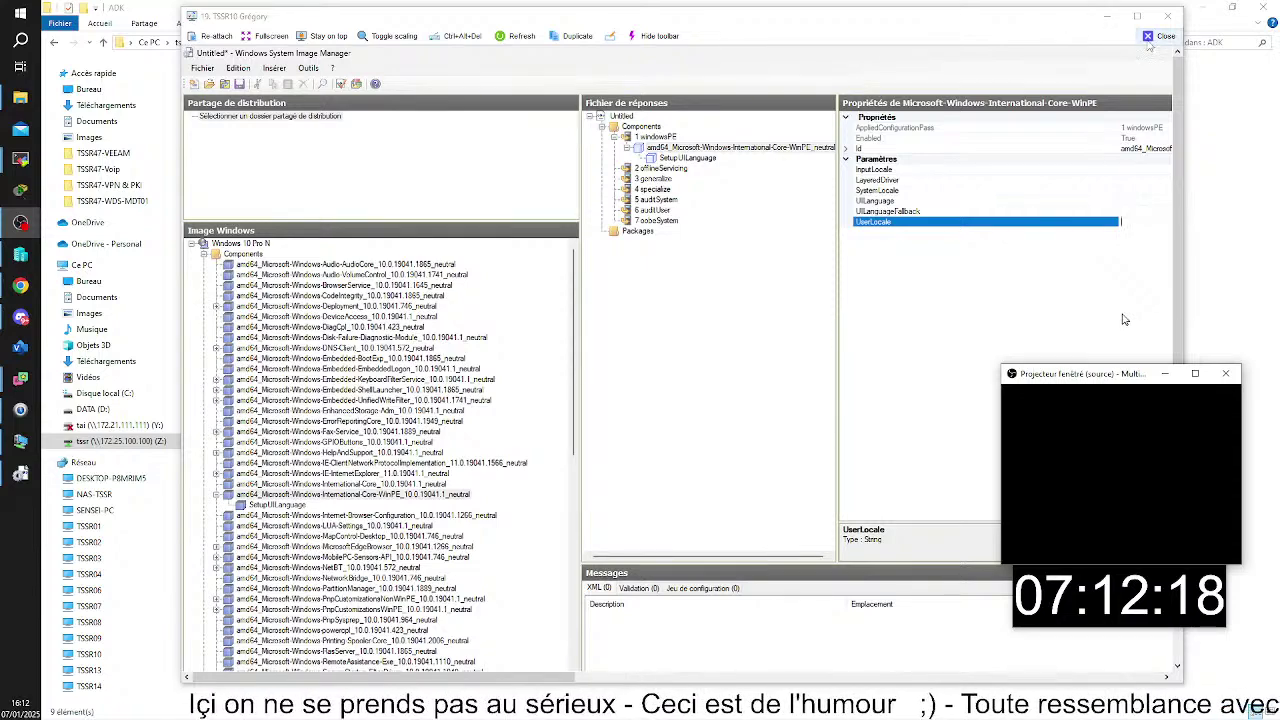
Close the remote view of workstation TSSR10.
left_click(1158, 36)
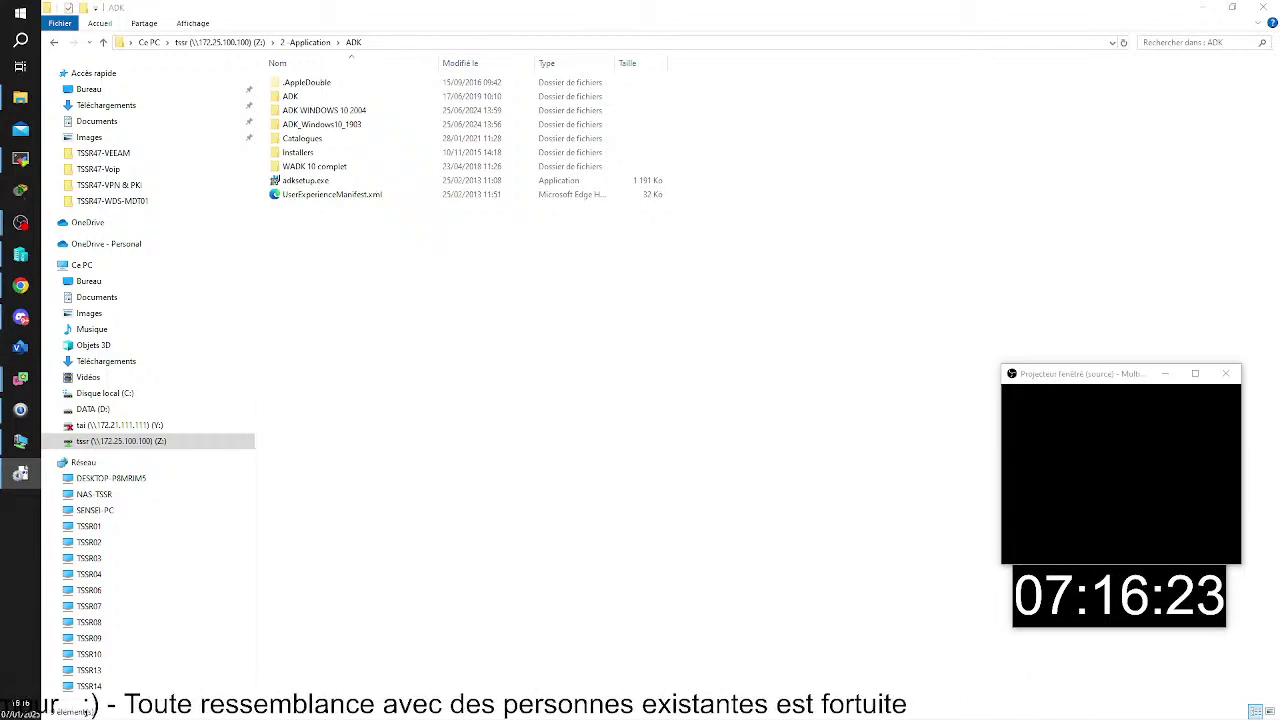
Reposition the ReponseSimple.xml window and widen its properties pane to show the International-Core parameters of the 7 oobeSystem pass.
left_click_drag(880, 243, 458, 75)
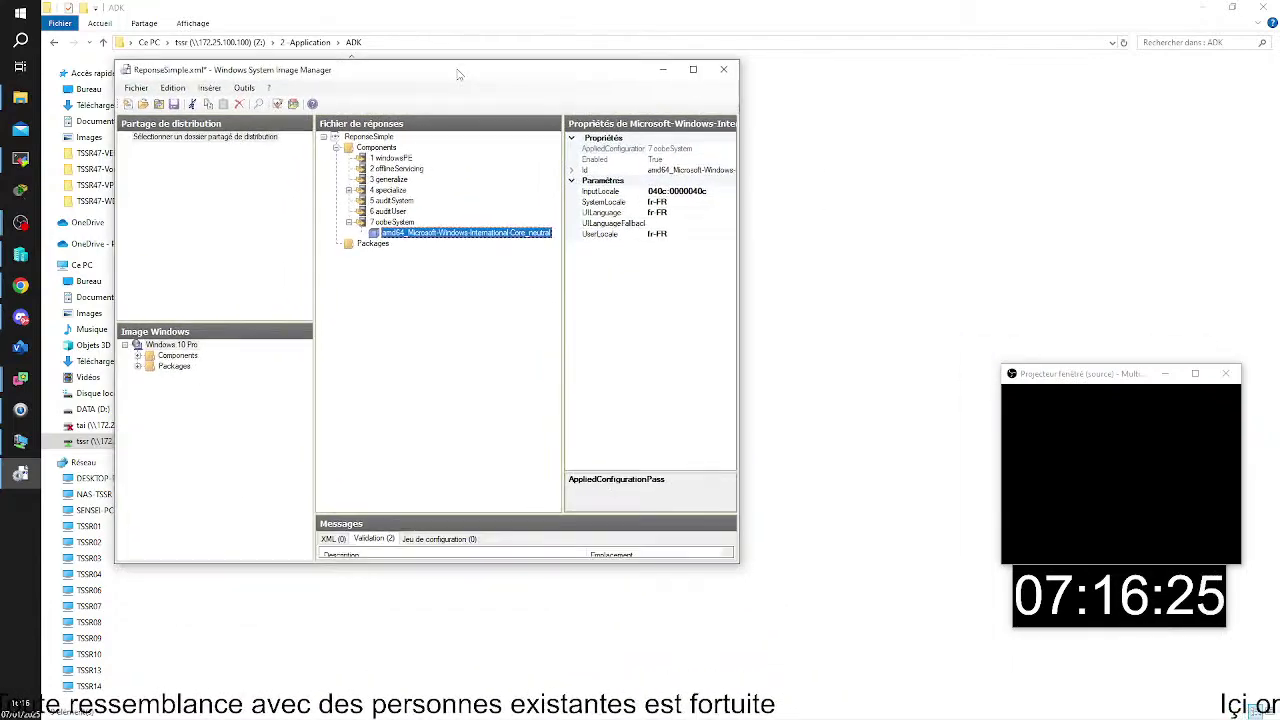
left_click(566, 350)
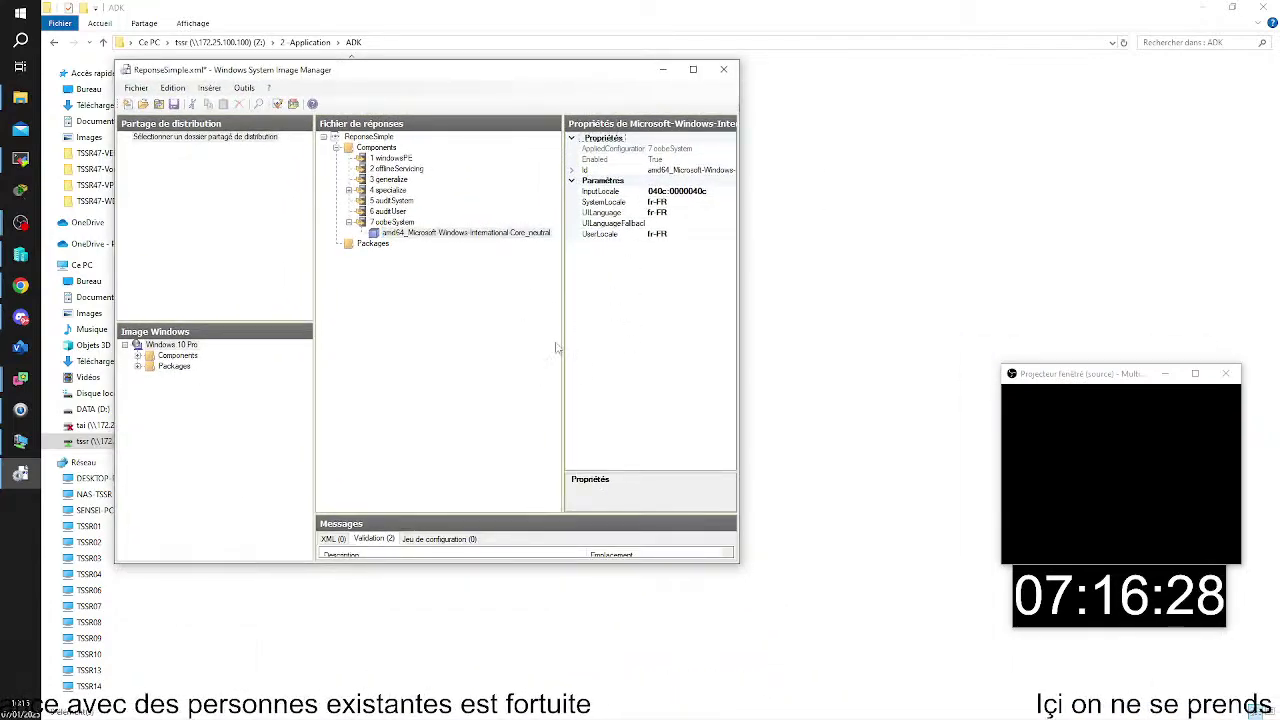
left_click_drag(563, 348, 540, 344)
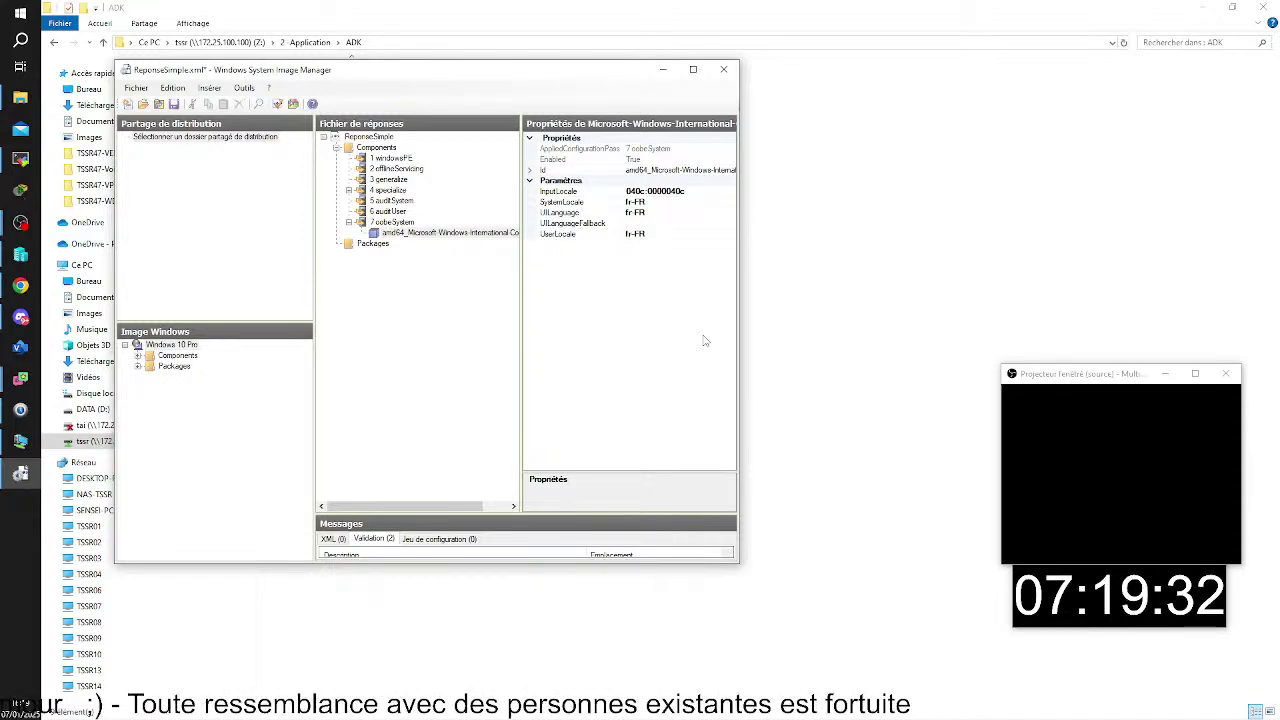
Switch to the remote view of workstation TSSR01 and bring up its CLIOR01 virtual machine window.
left_click(372, 56)
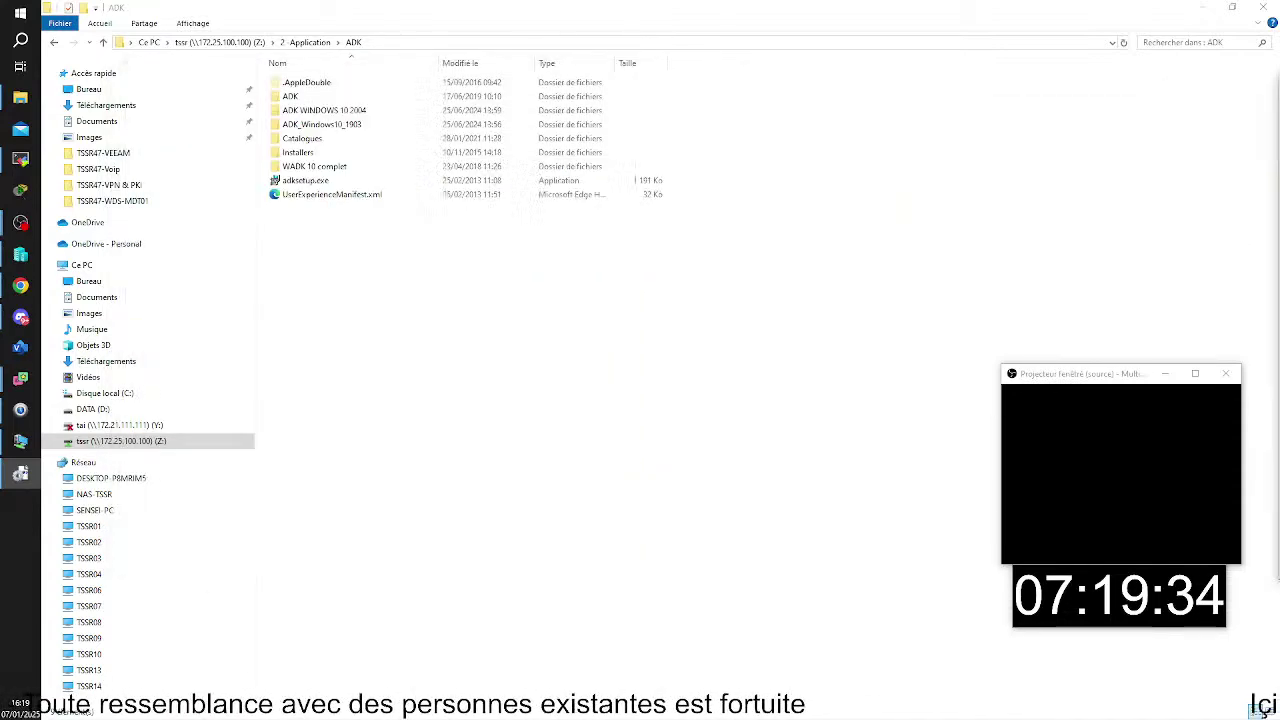
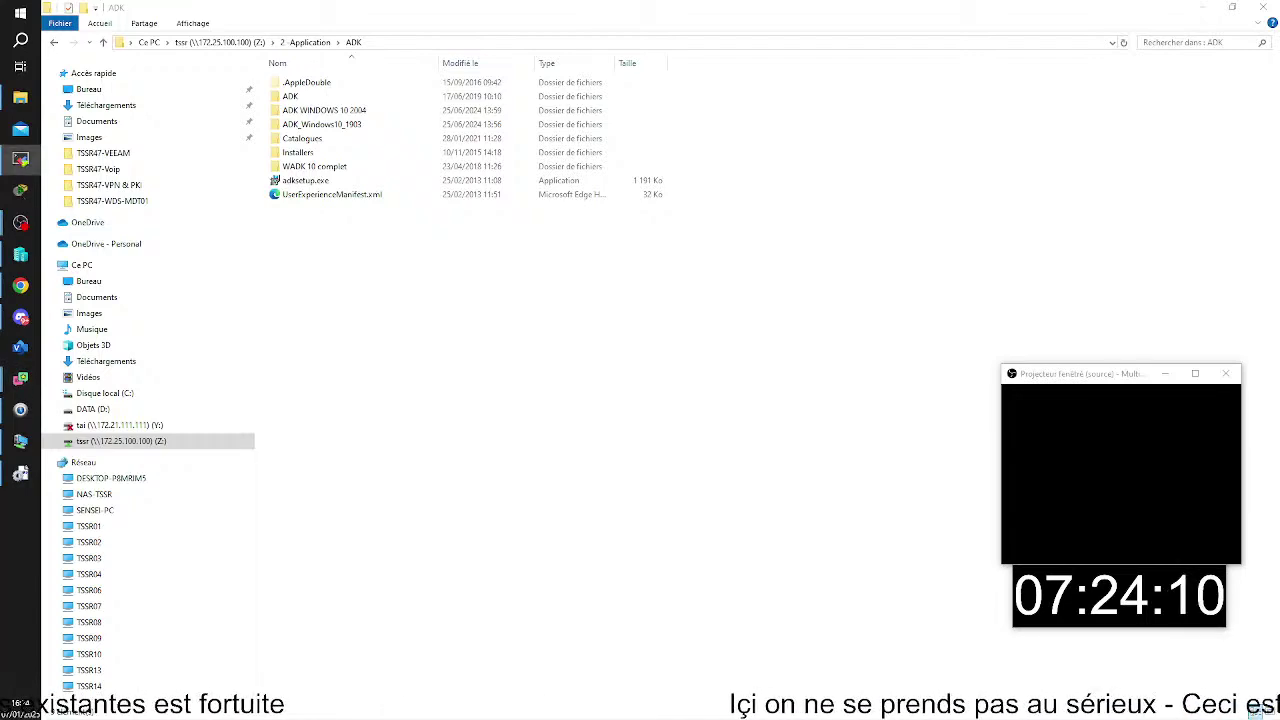
left_click_drag(1279, 366, 60, 10)
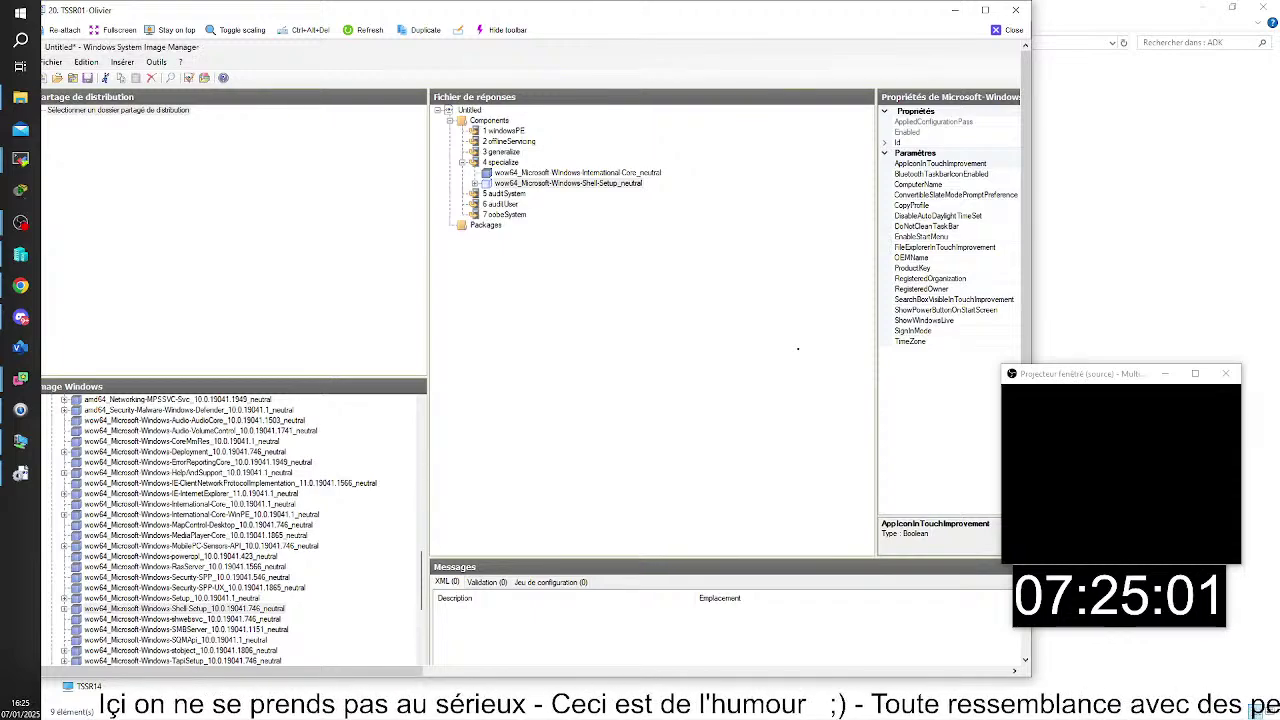
left_click(1019, 47)
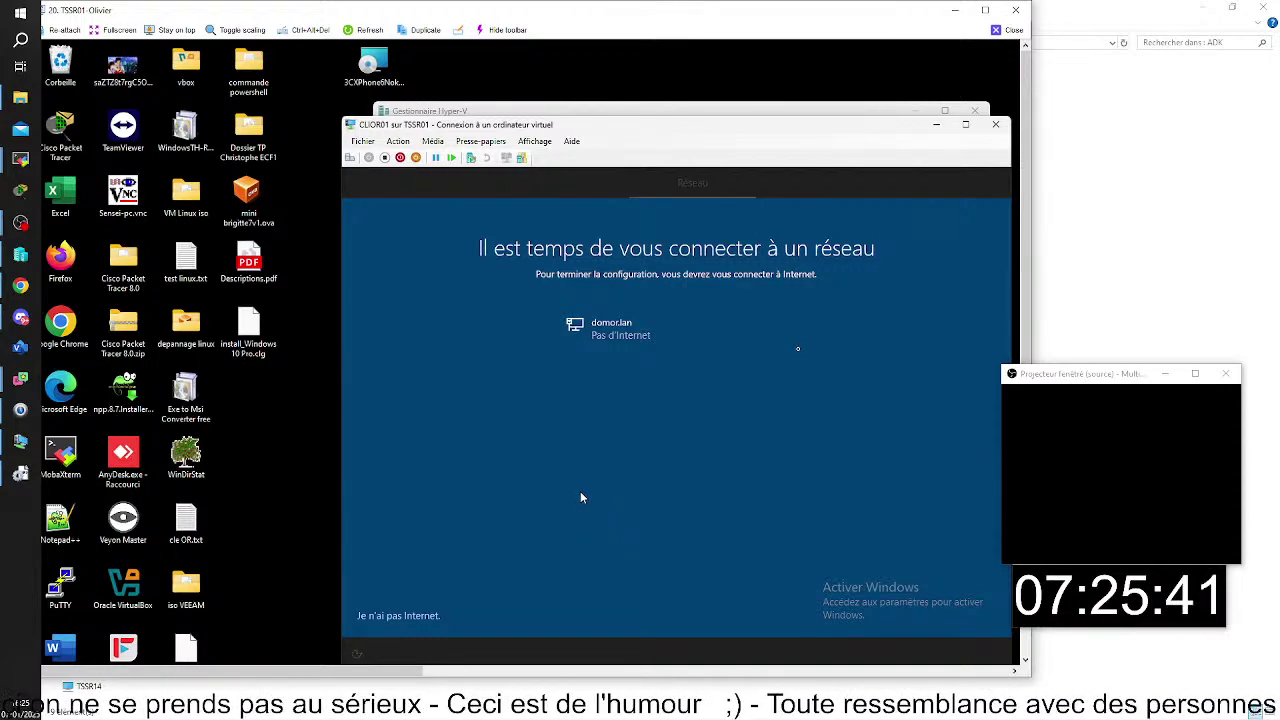
Continue the Windows 10 setup on CLIOR01 without Internet, using the limited installation option.
mouse_move(902, 712)
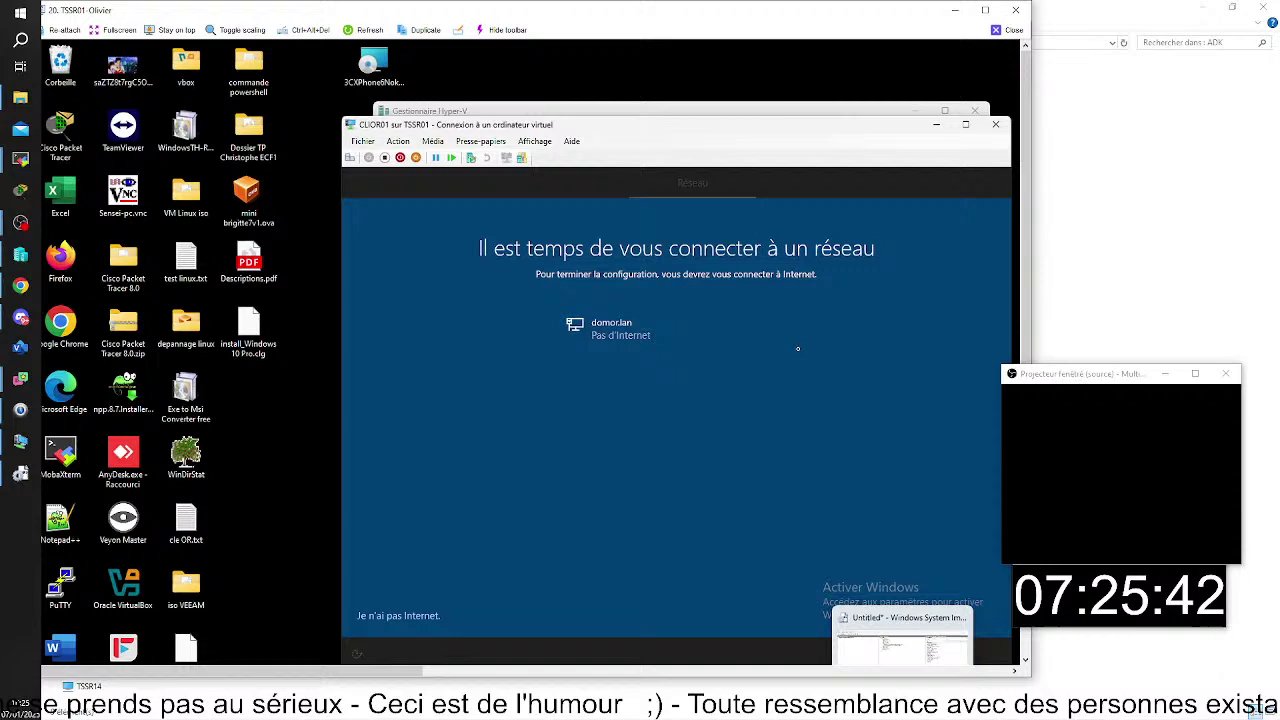
left_click(429, 617)
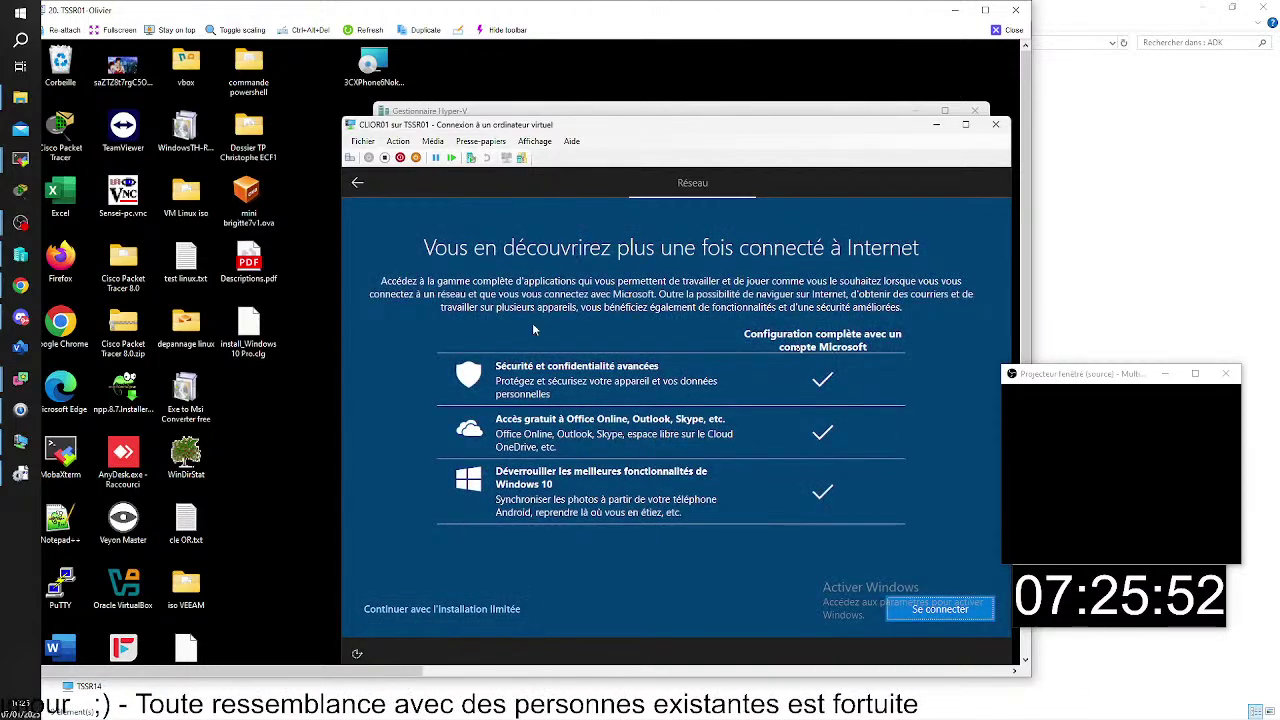
left_click(455, 607)
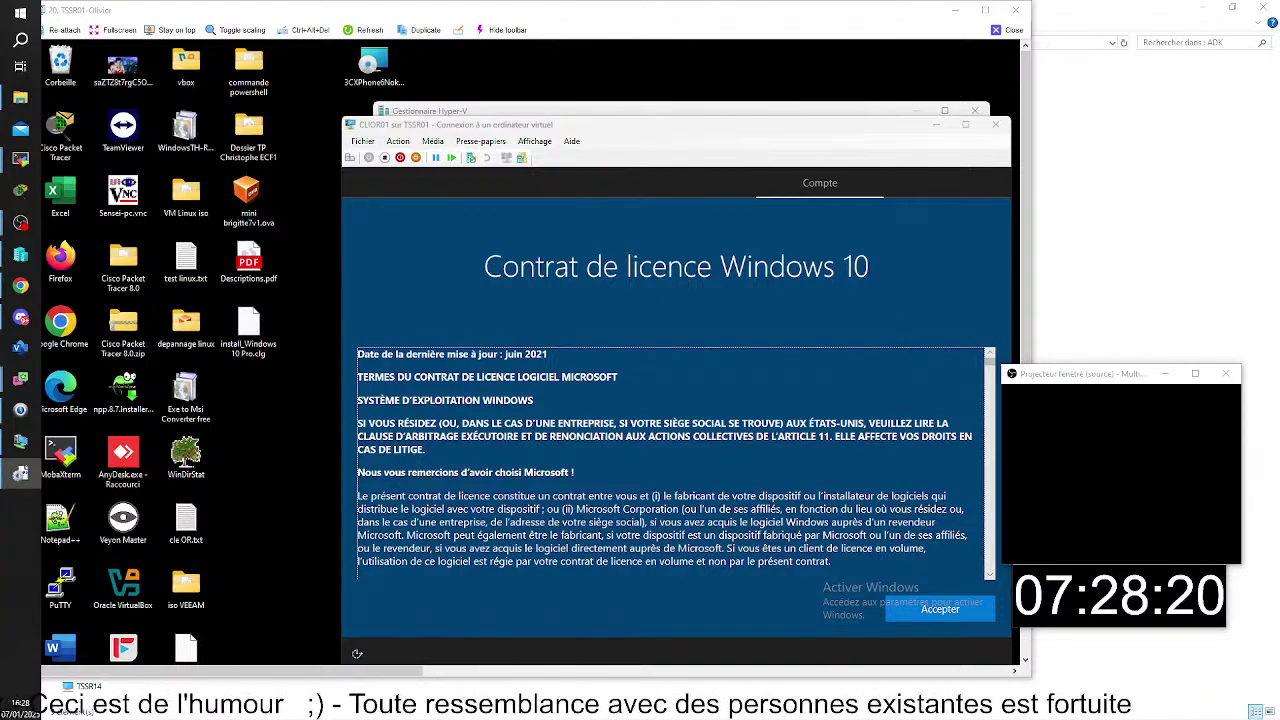
Return to the untitled answer file on TSSR01 and search the Windows image and answer file for Microsoft-Windows-Shell-Setup.
left_click(760, 114)
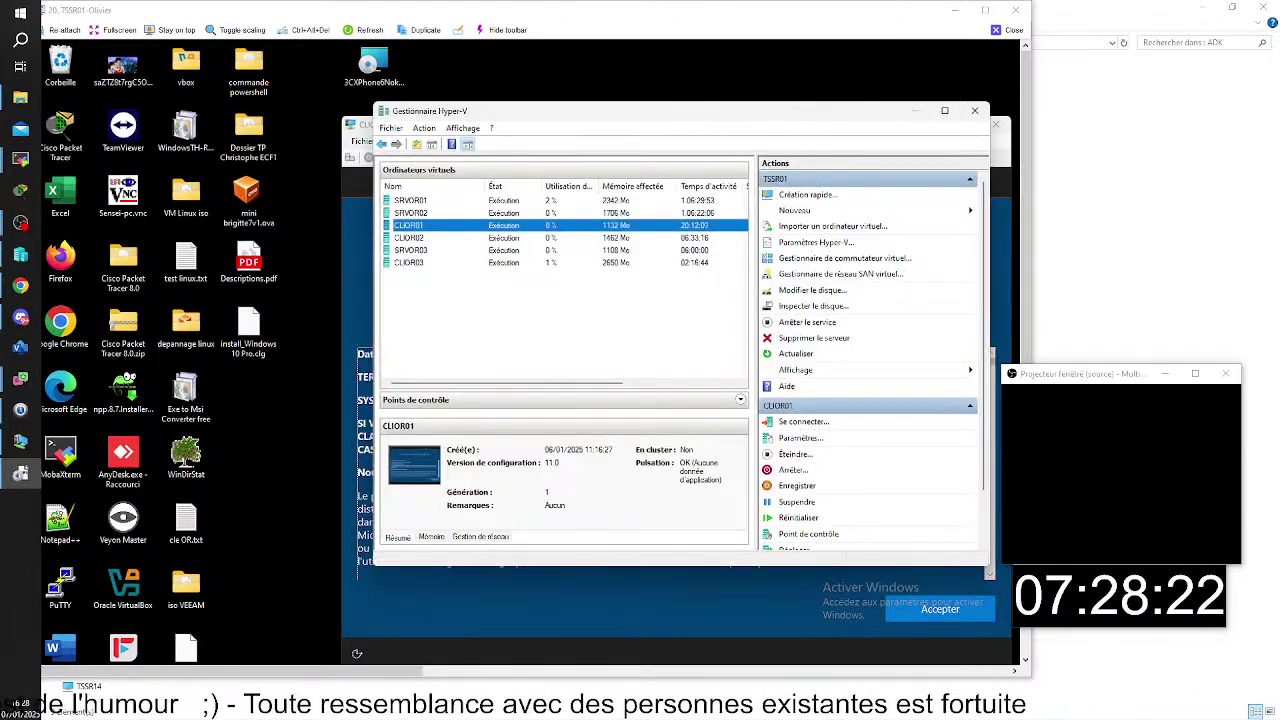
key("alt+Tab")
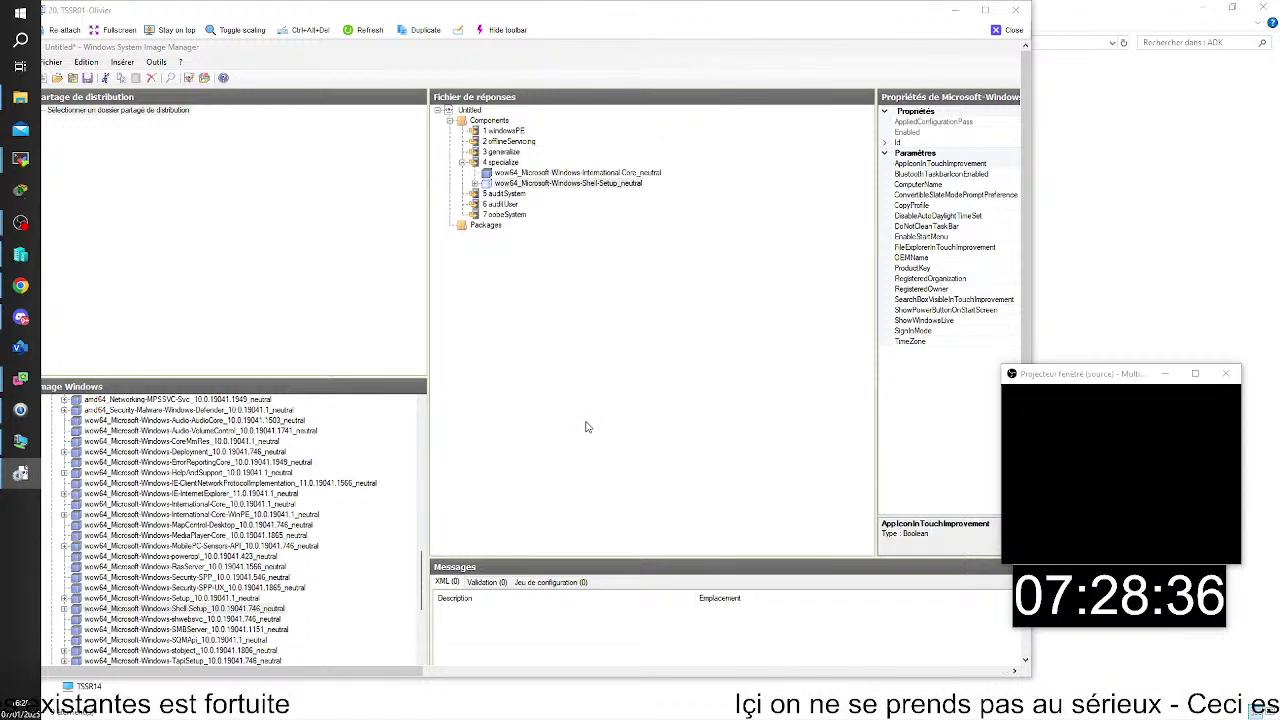
left_click(572, 344)
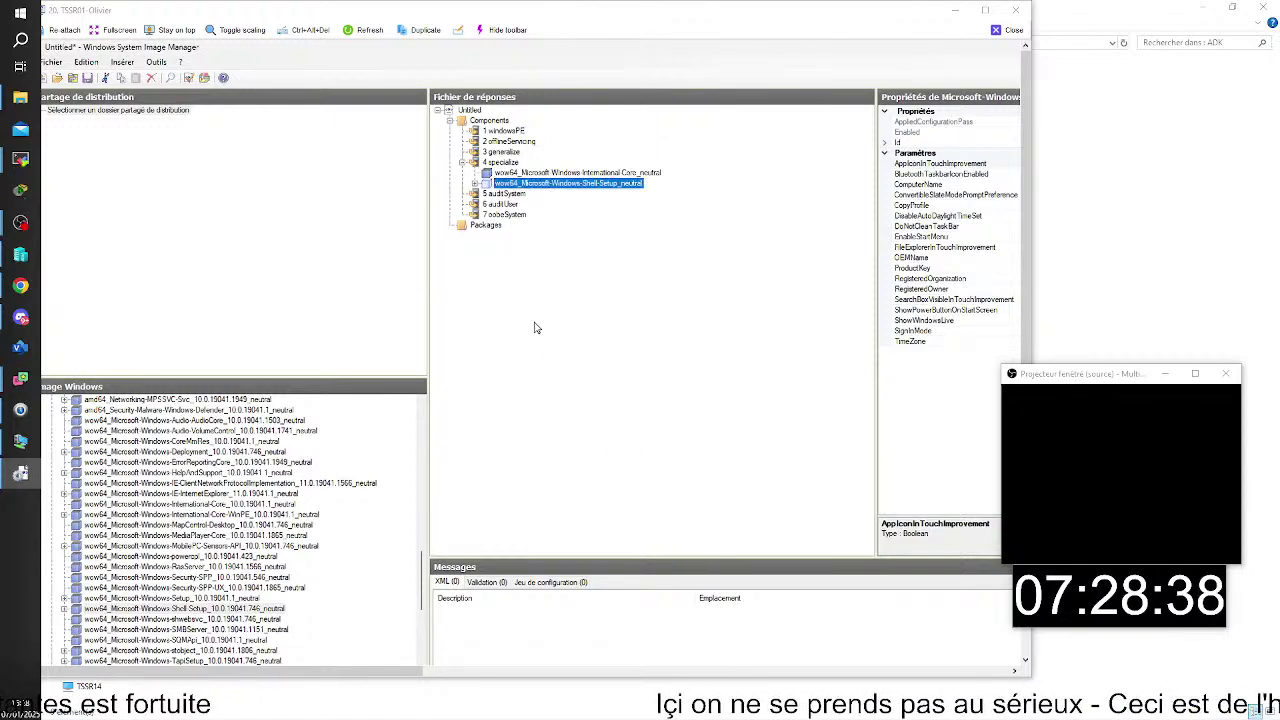
left_click(172, 82)
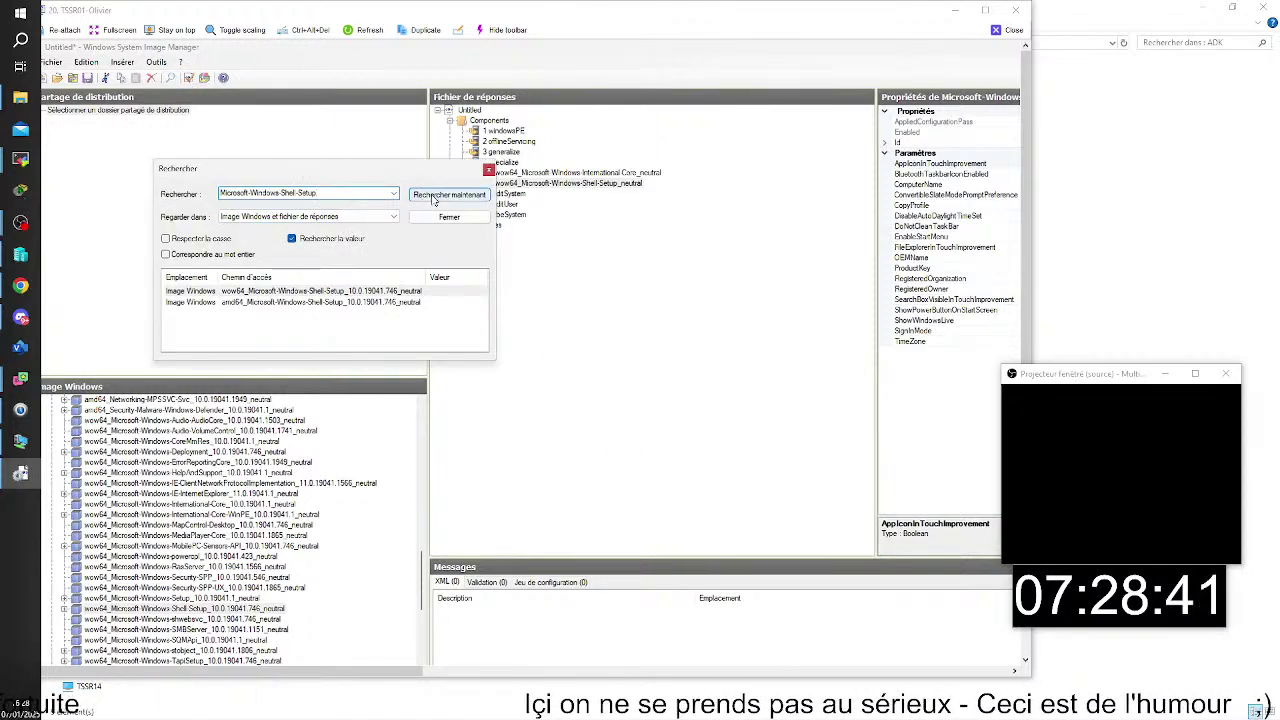
left_click(433, 195)
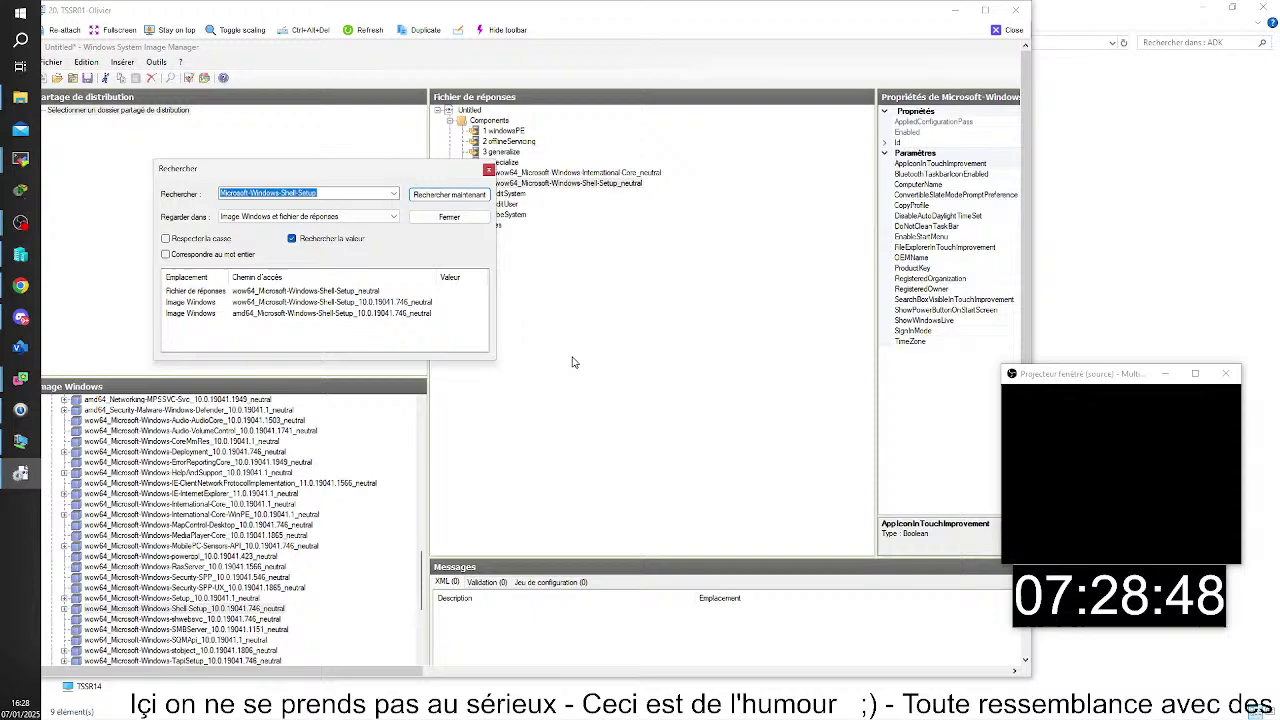
left_click(488, 170)
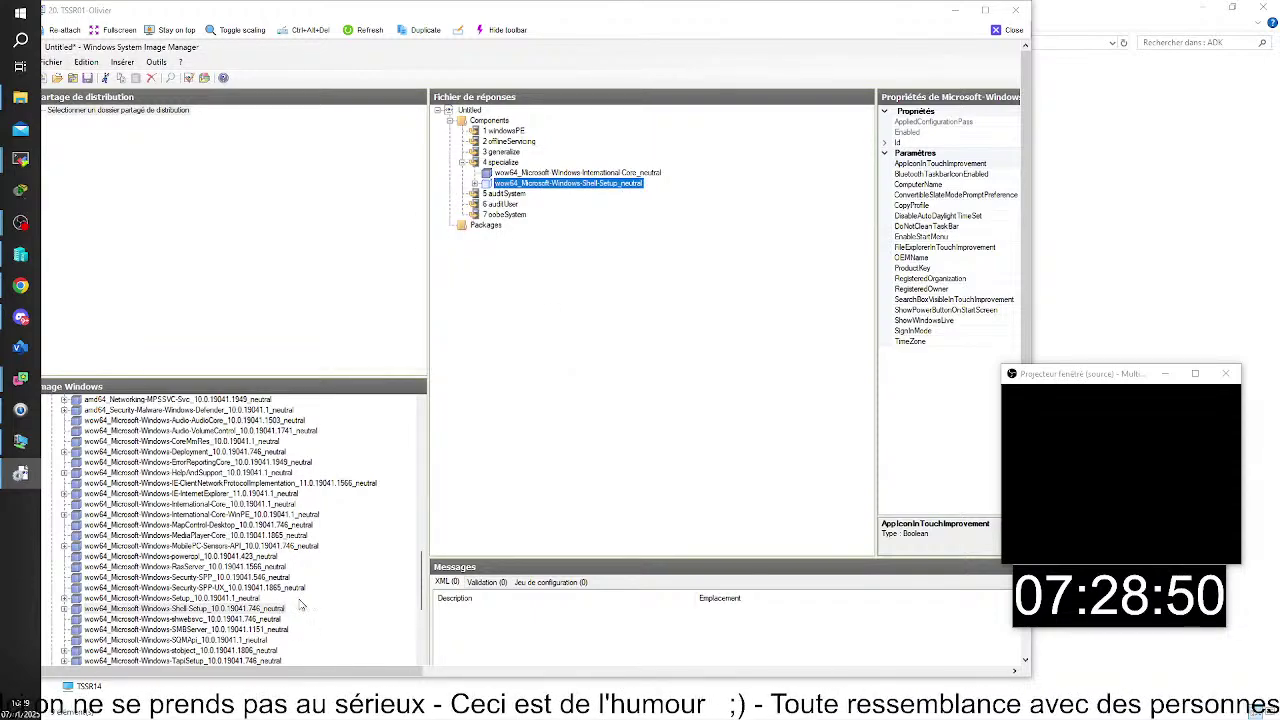
Look through the Windows 10 Pro image's amd64 and wow64 components for the Shell-Setup entries.
scroll(300, 608, "down", 2)
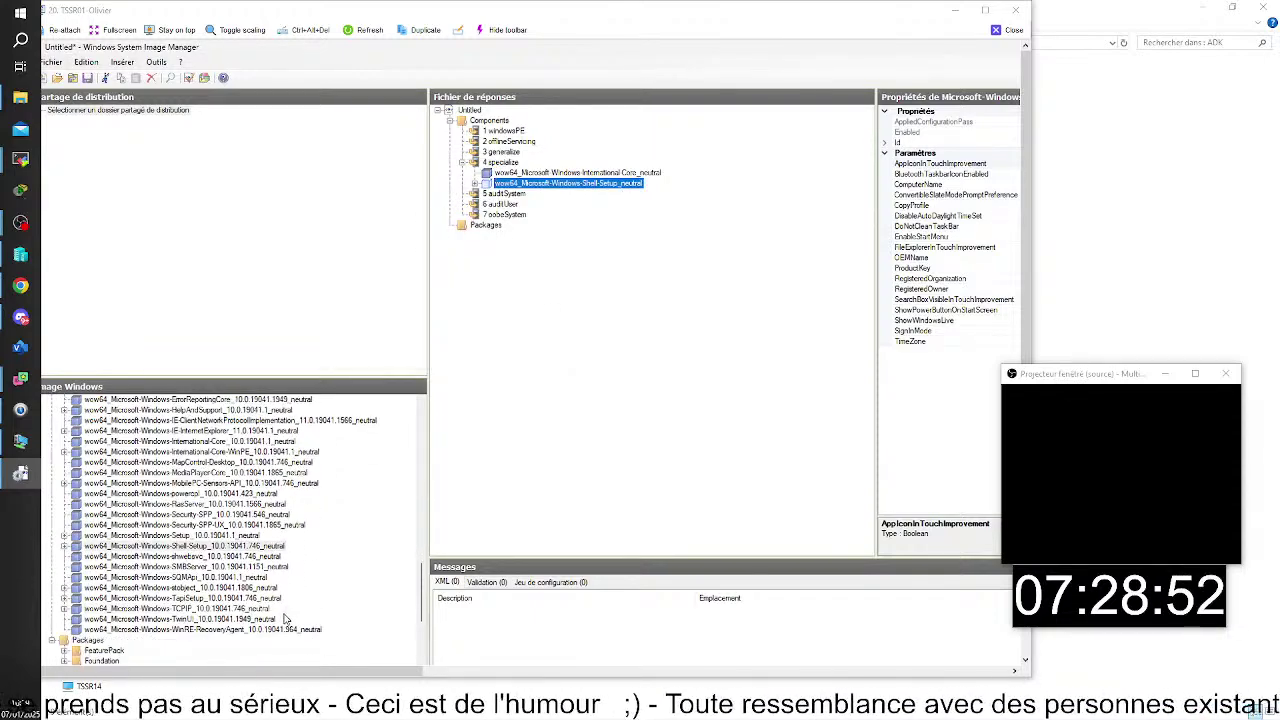
scroll(289, 612, "up", 7)
scroll(289, 616, "up", 5)
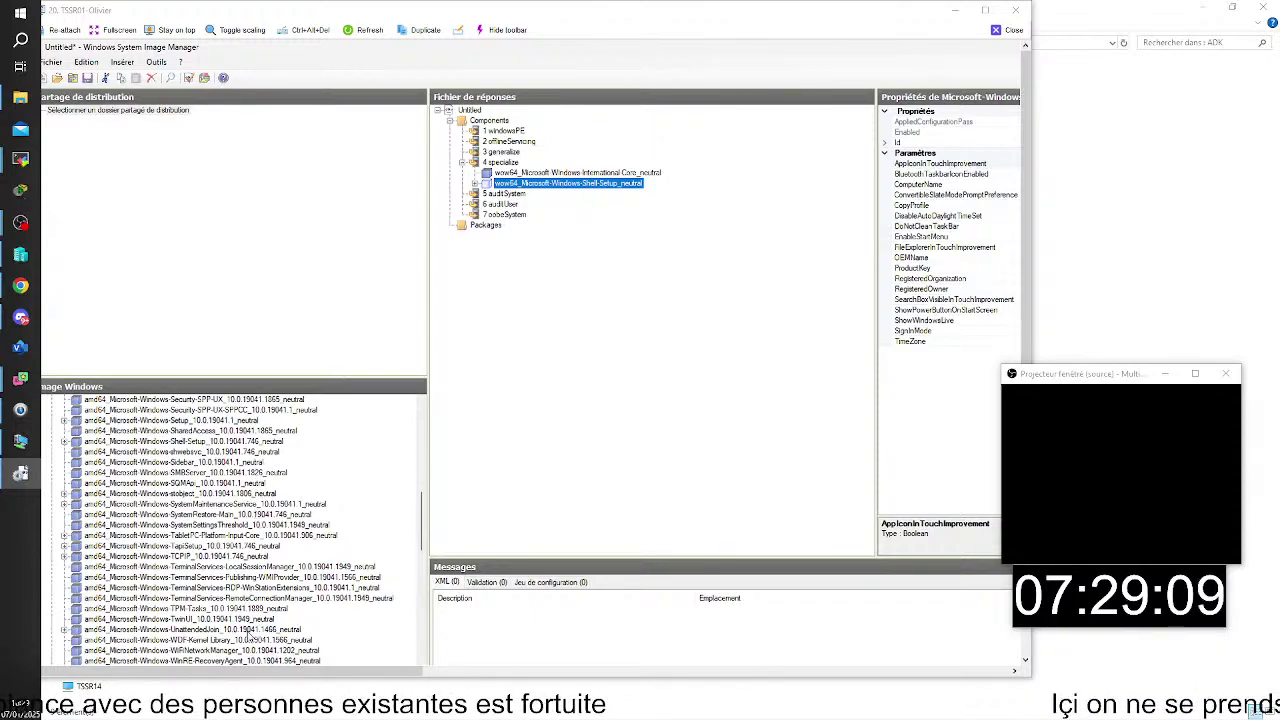
scroll(249, 637, "up", 10)
scroll(249, 637, "down", 6)
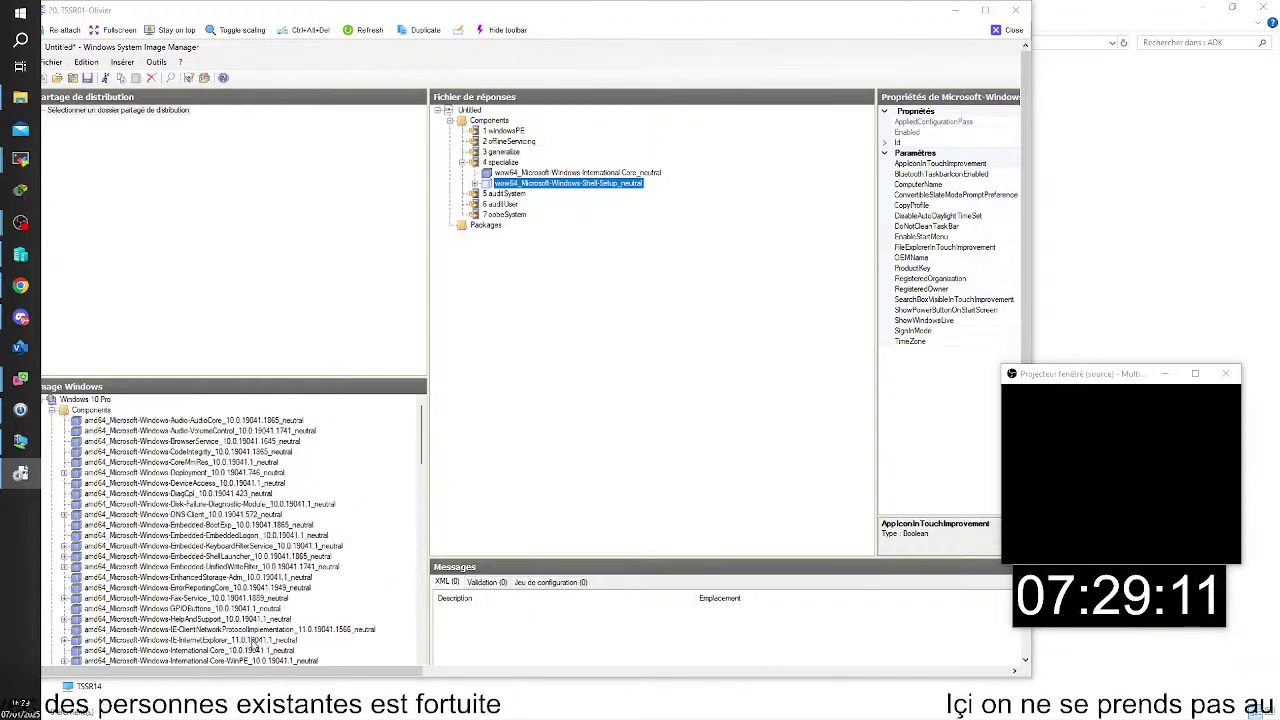
scroll(255, 647, "down", 3)
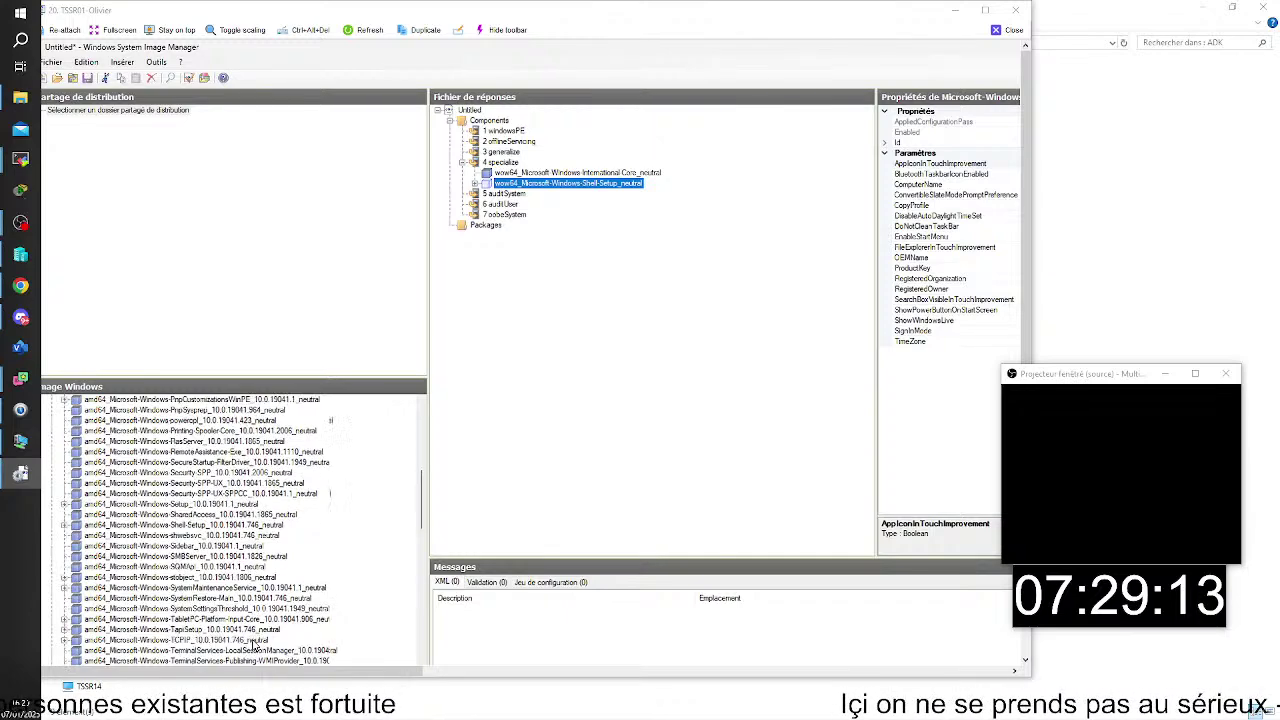
scroll(254, 648, "up", 3)
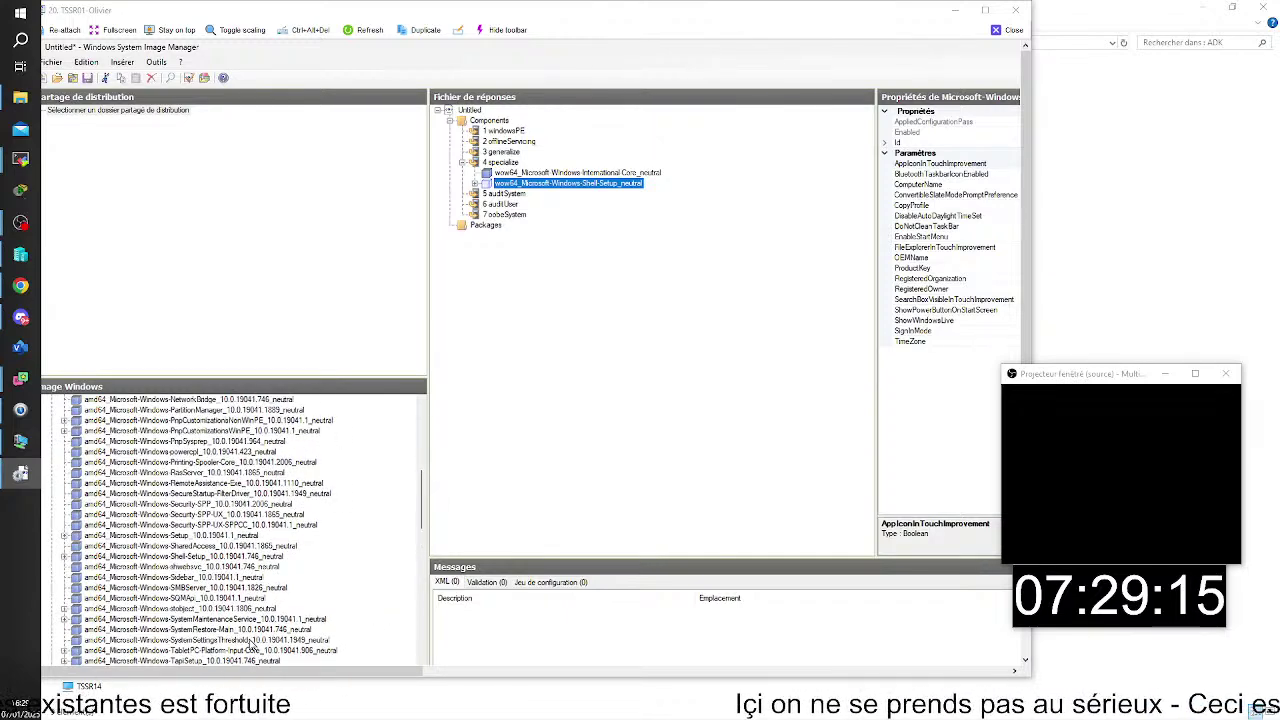
Repeat the Microsoft-Windows-Shell-Setup search and go to the match in the answer file.
left_click(170, 77)
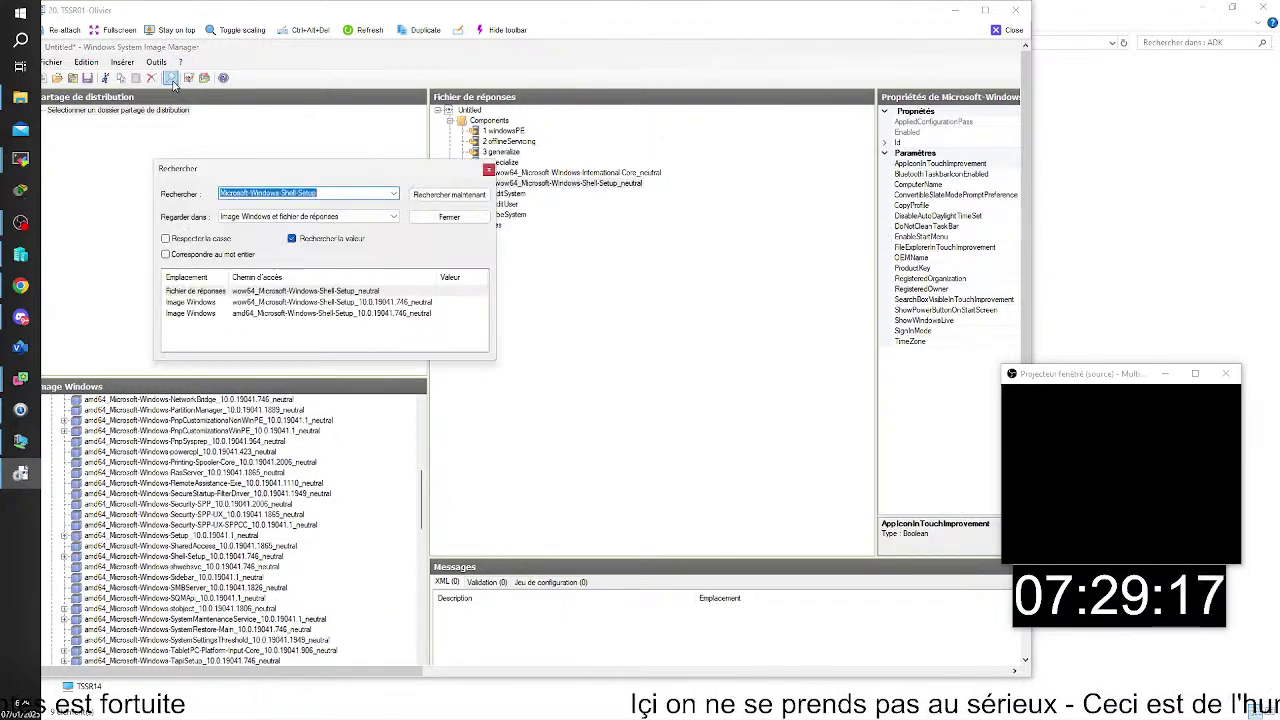
left_click(476, 198)
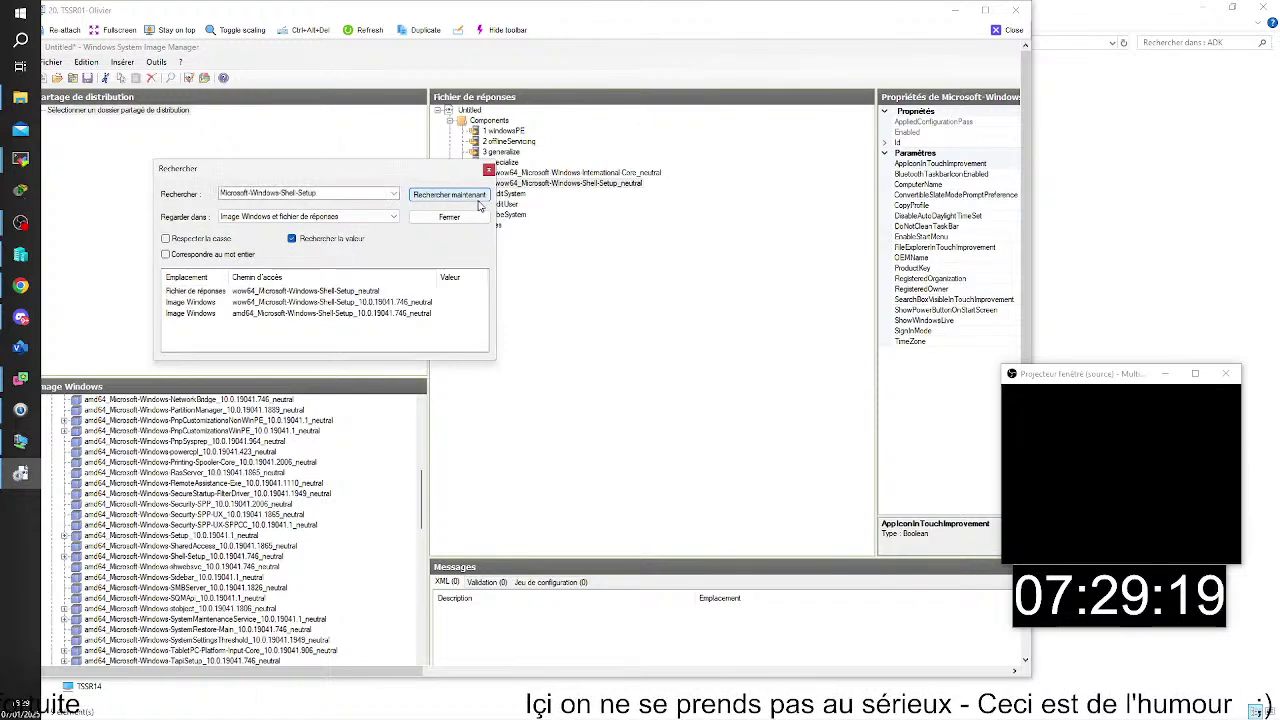
left_click(355, 291)
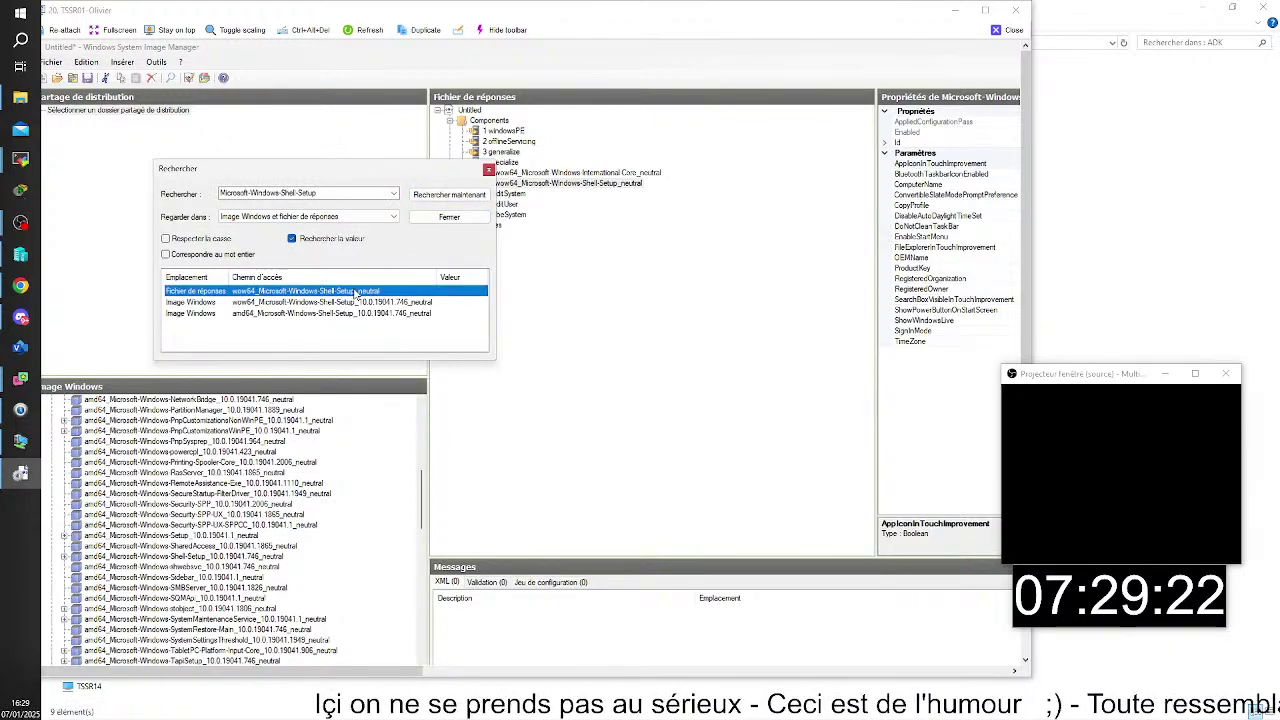
double_click(355, 291)
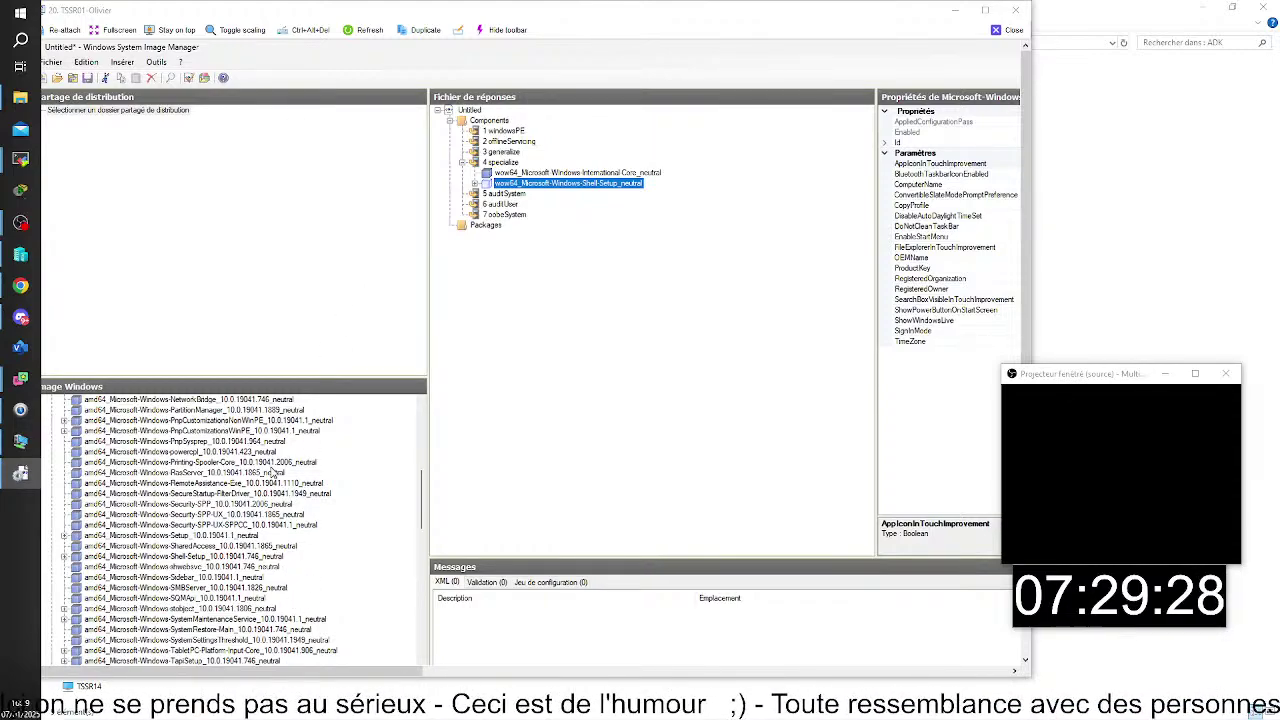
Add the image's wow64 Microsoft-Windows-Shell-Setup component to the 7 oobeSystem pass of the answer file.
scroll(272, 472, "down", 15)
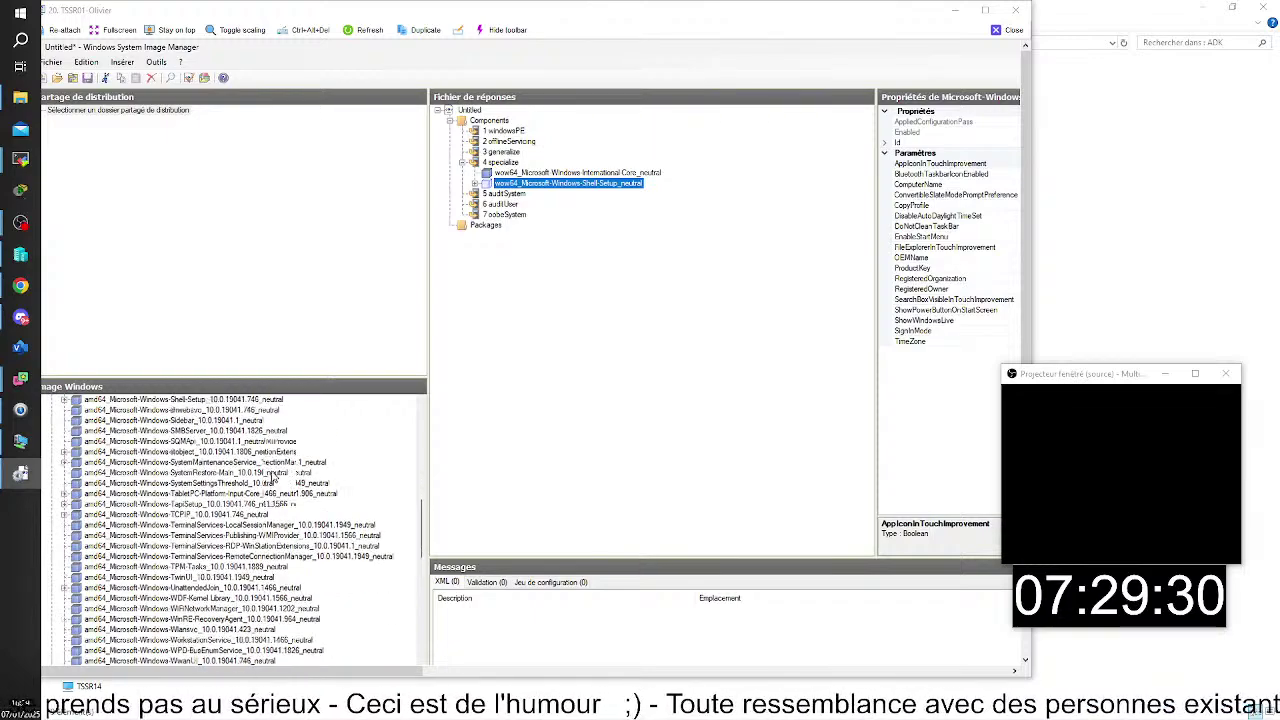
scroll(285, 537, "up", 1)
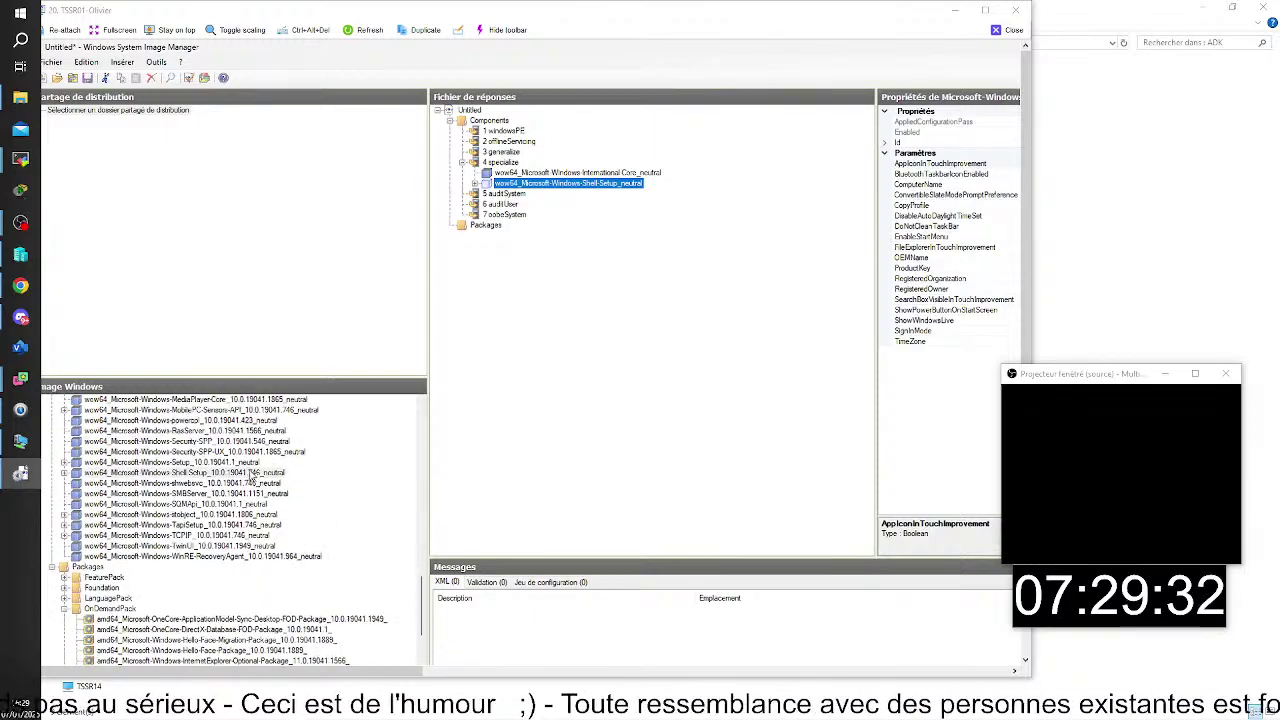
right_click(218, 477)
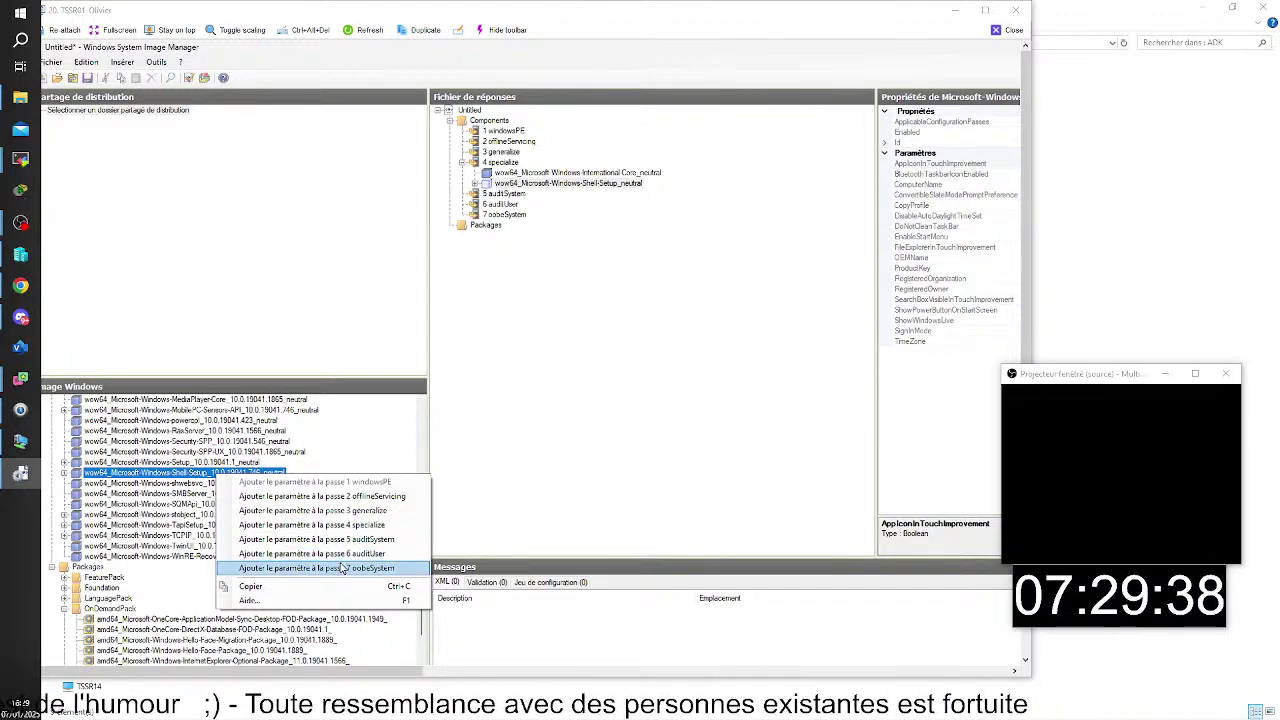
left_click(340, 568)
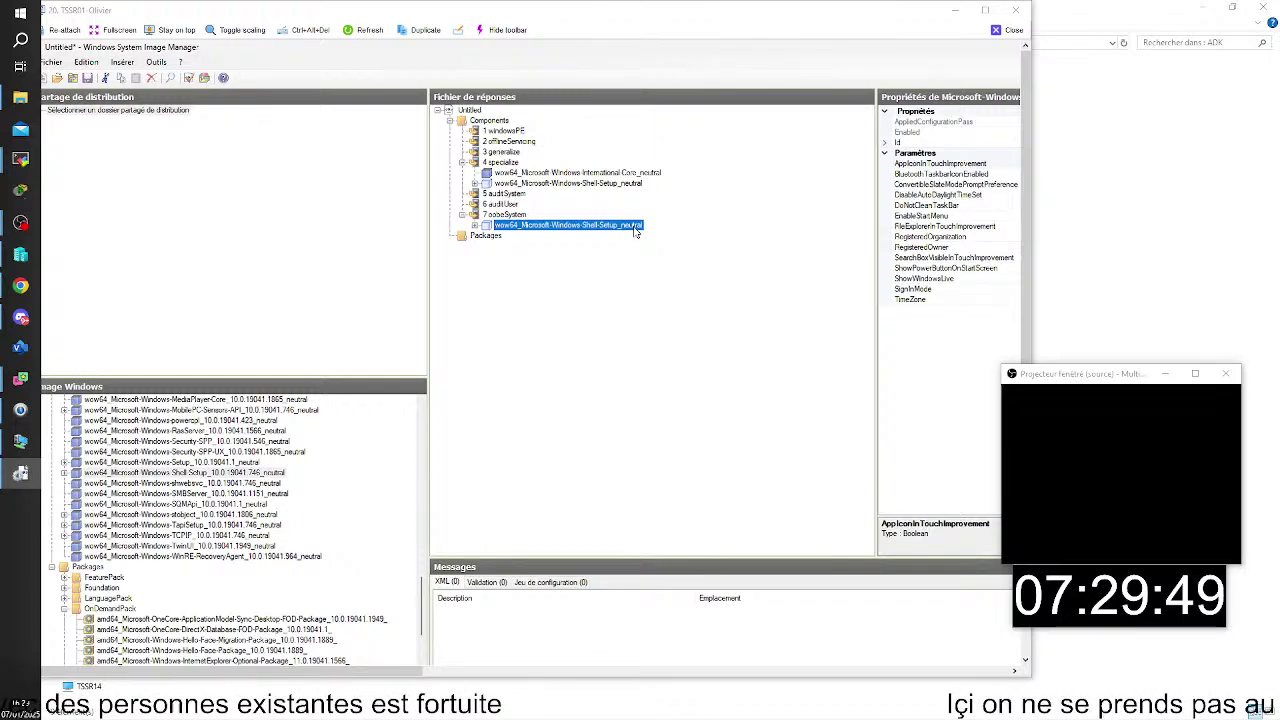
right_click(634, 231)
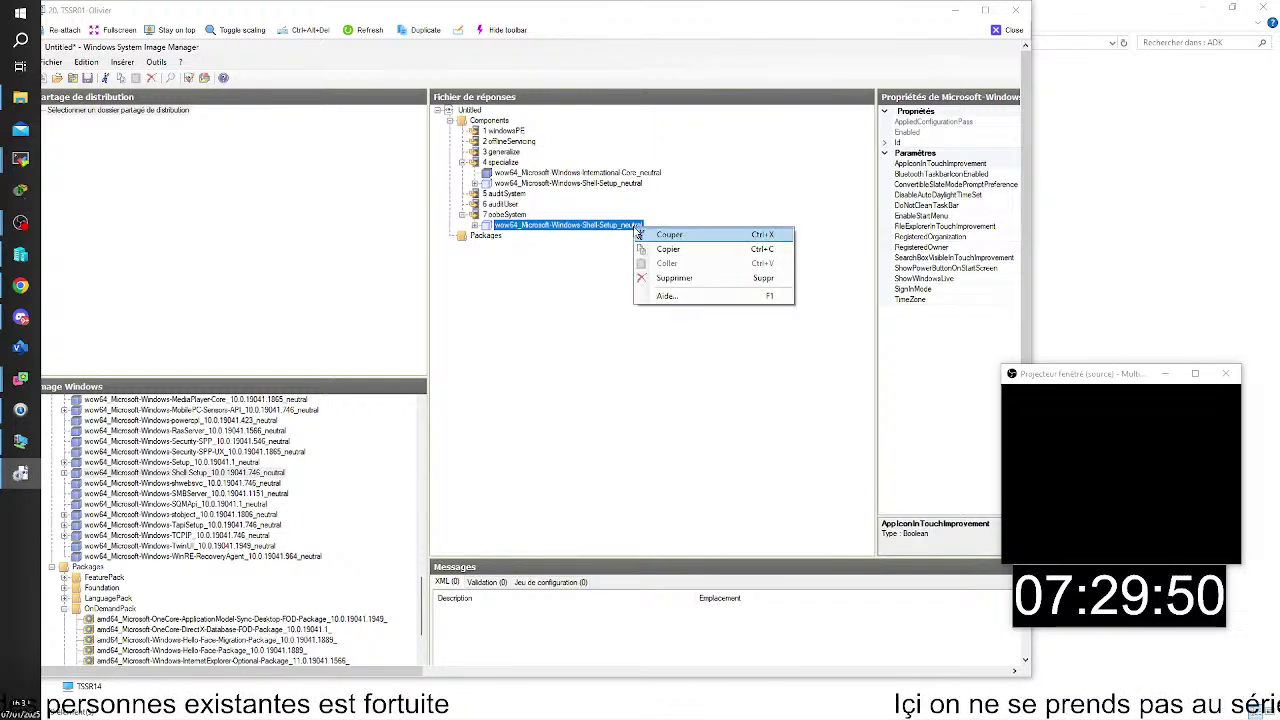
left_click(594, 285)
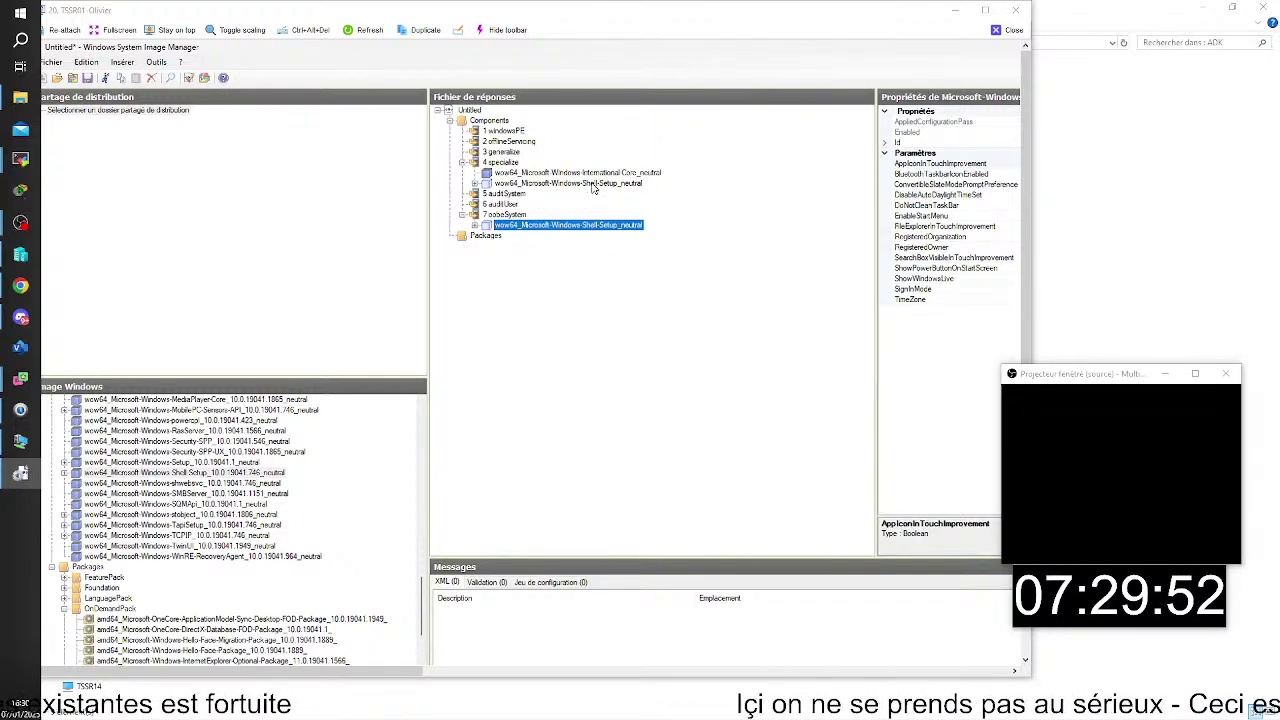
Expand the wow64 Shell-Setup component under 7 oobeSystem and look through its AutoLogon, UserAccounts, StartTiles and OOBE nodes.
key("Down")
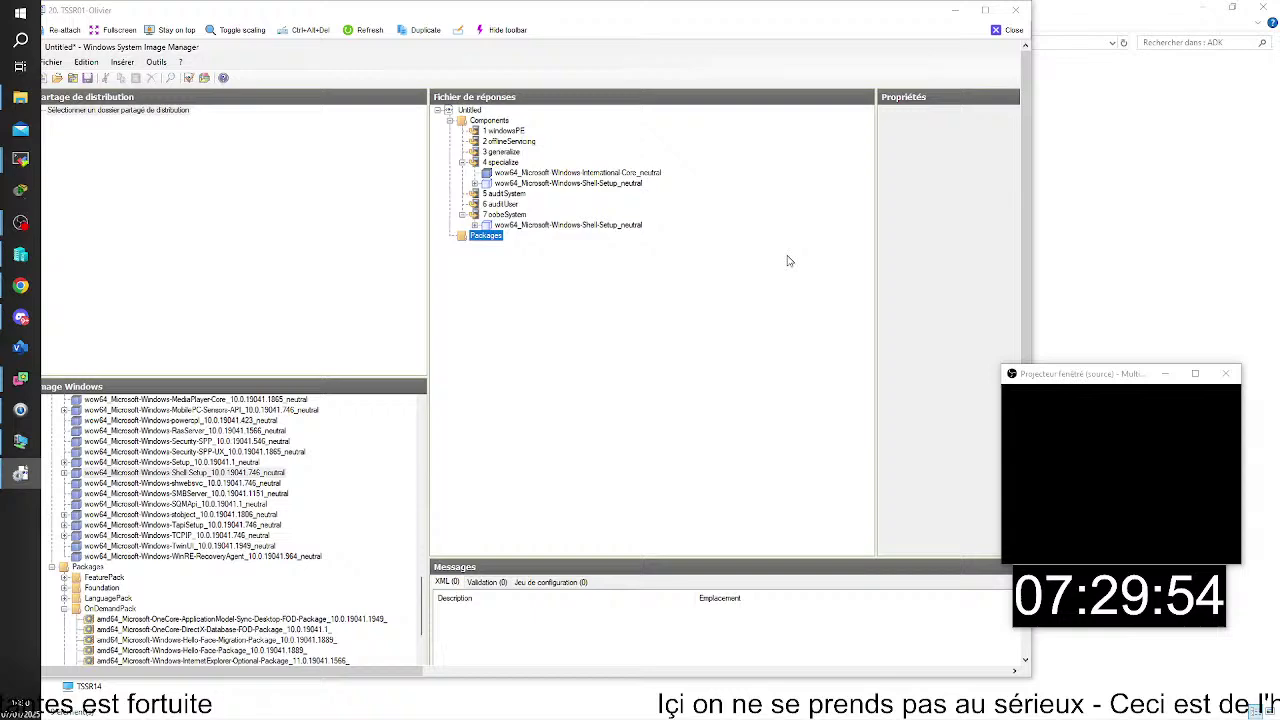
left_click(628, 225)
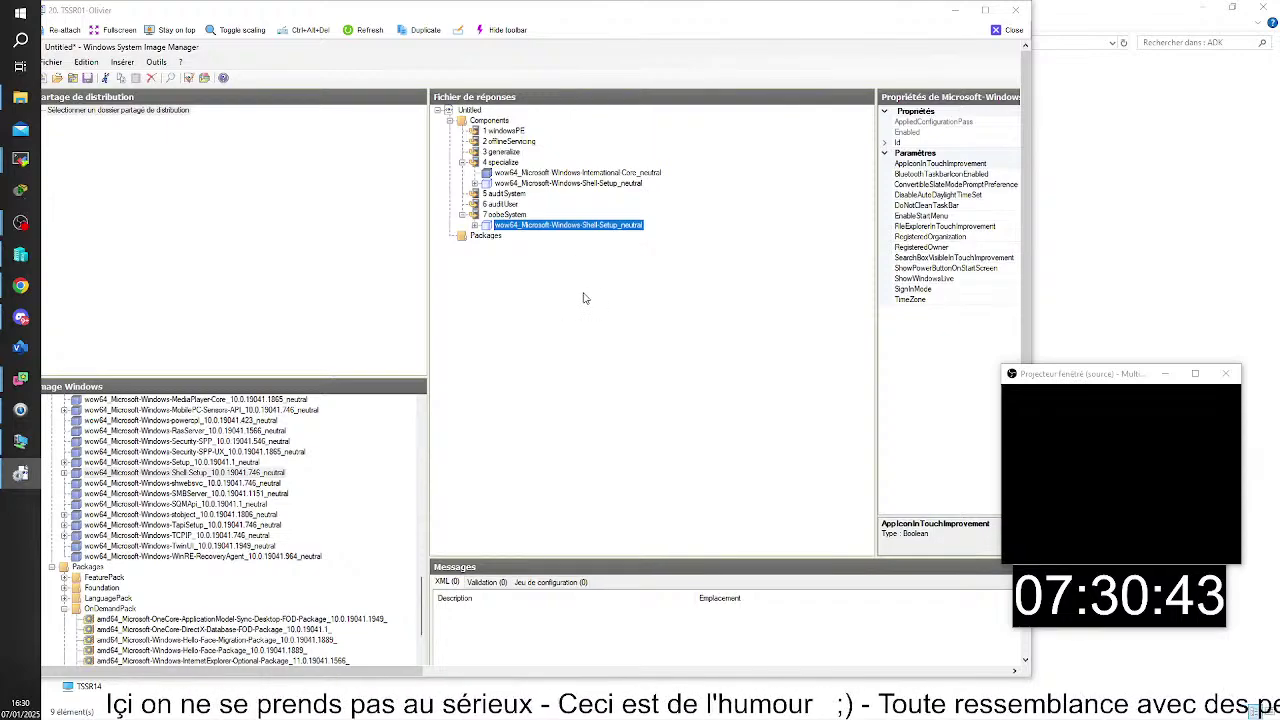
left_click(476, 226)
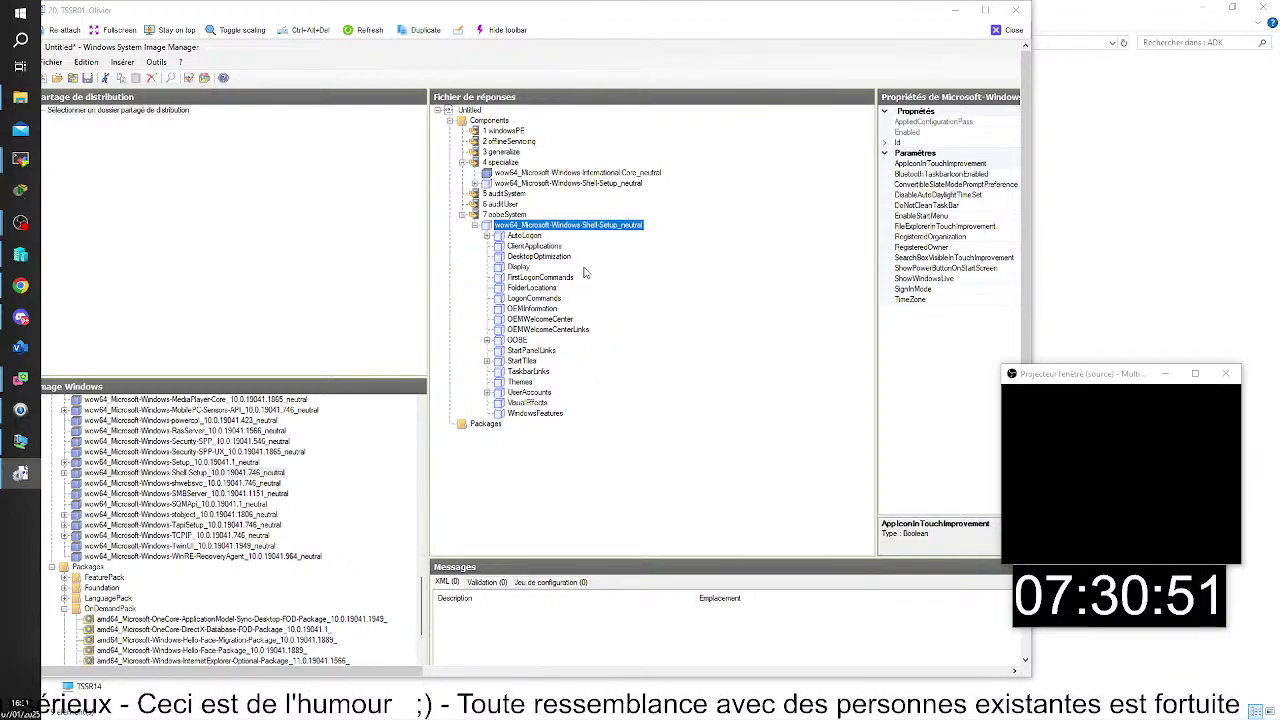
left_click(487, 236)
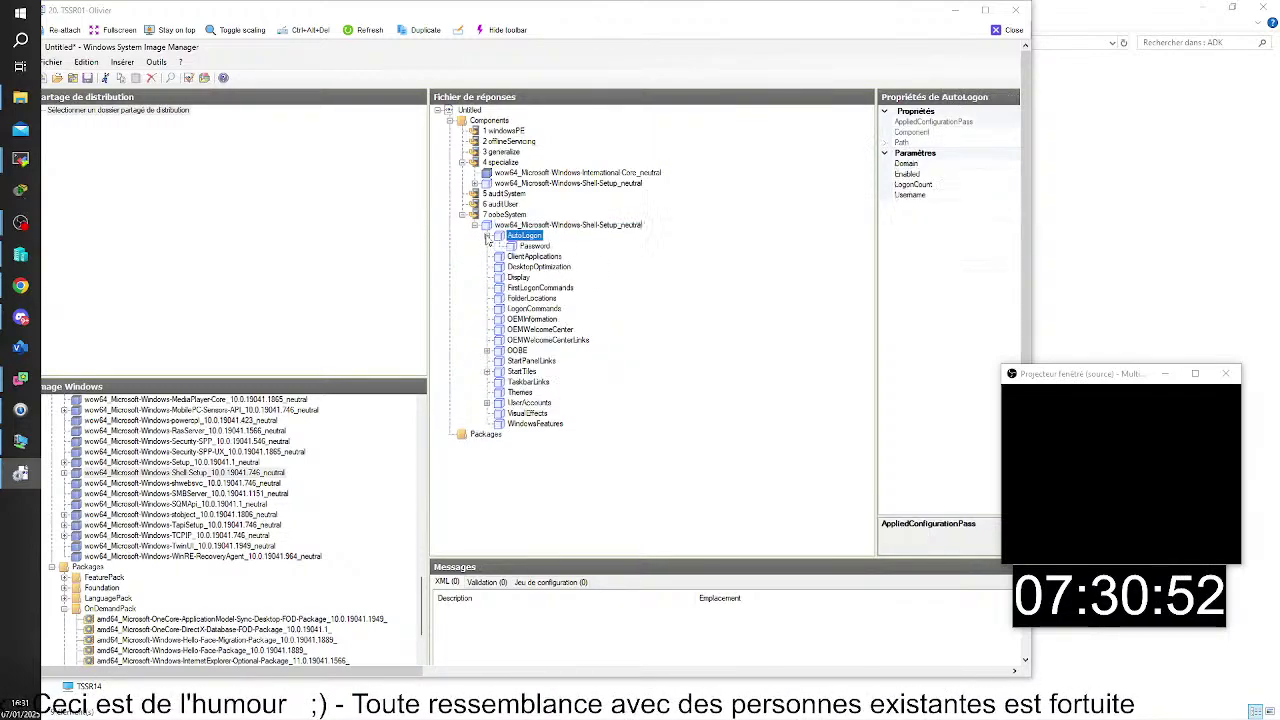
left_click(487, 237)
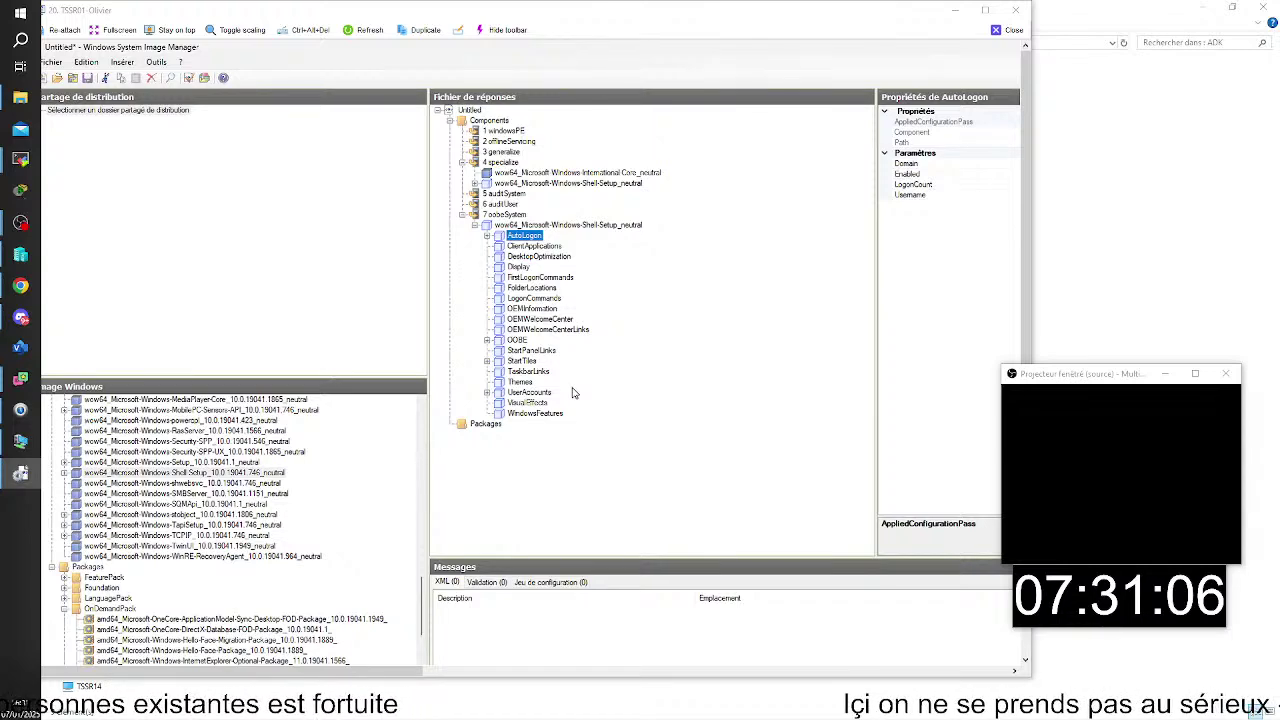
left_click(487, 394)
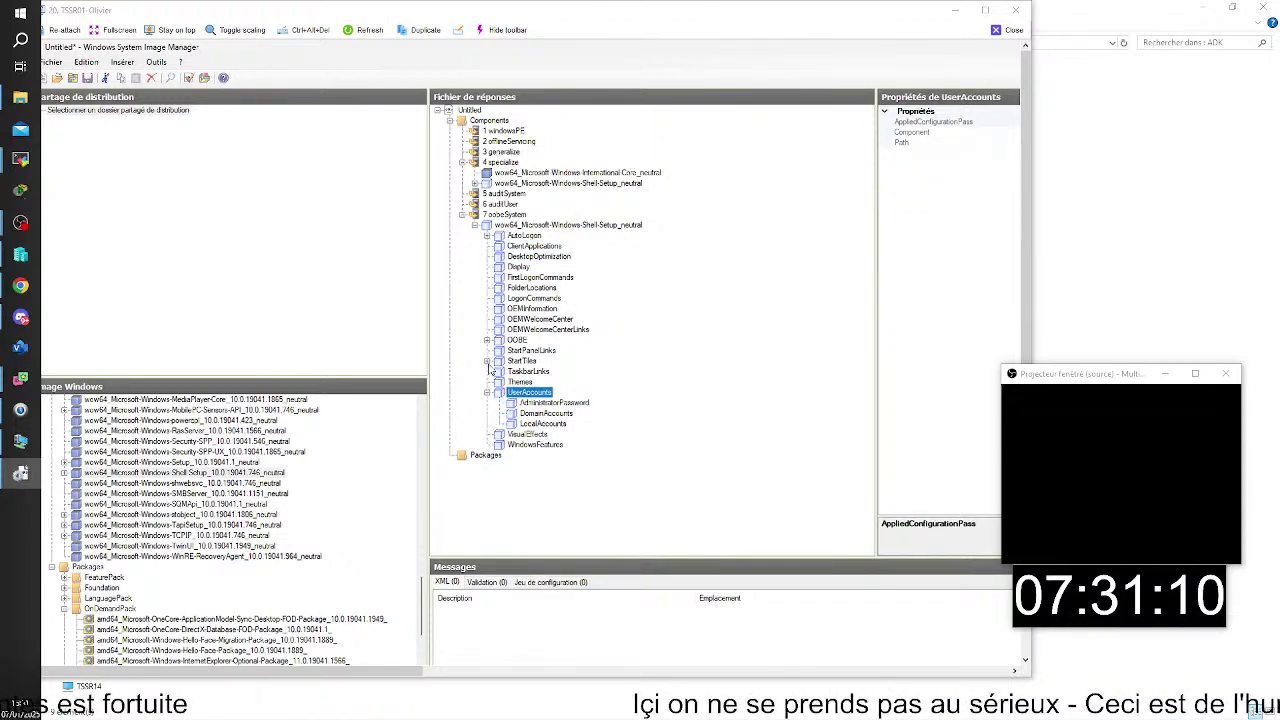
left_click(488, 362)
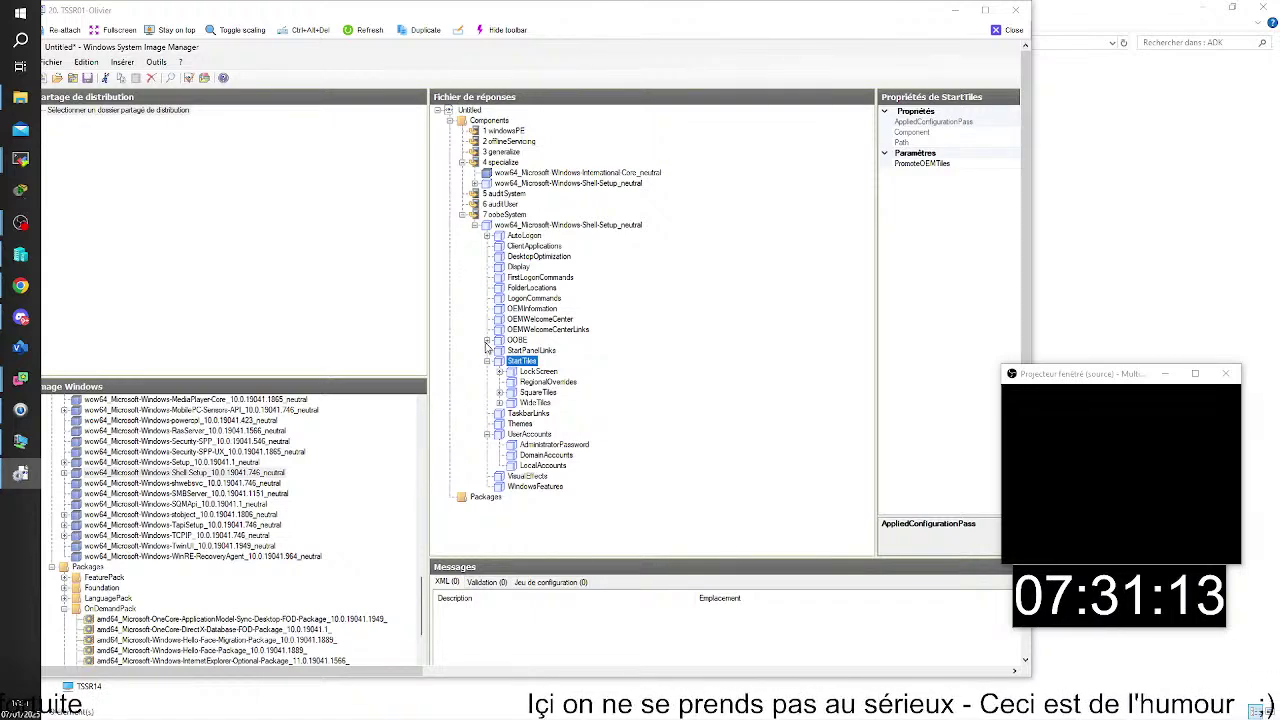
left_click(487, 341)
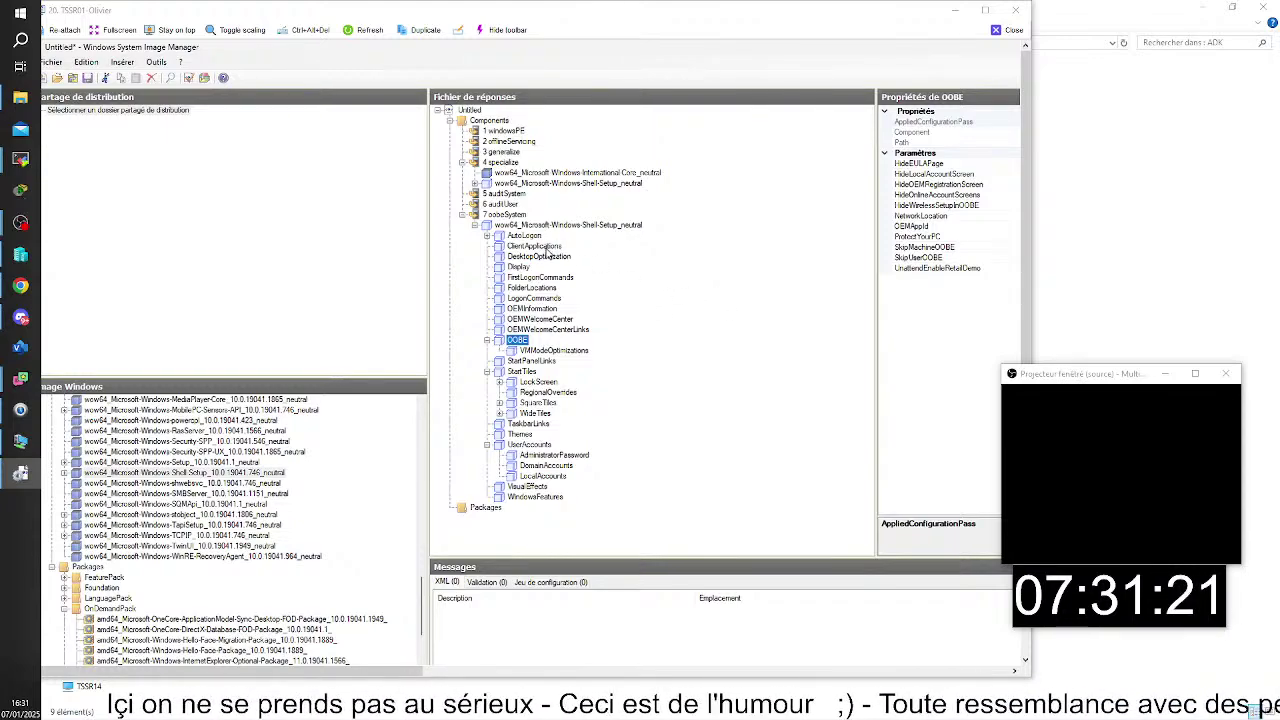
left_click(487, 237)
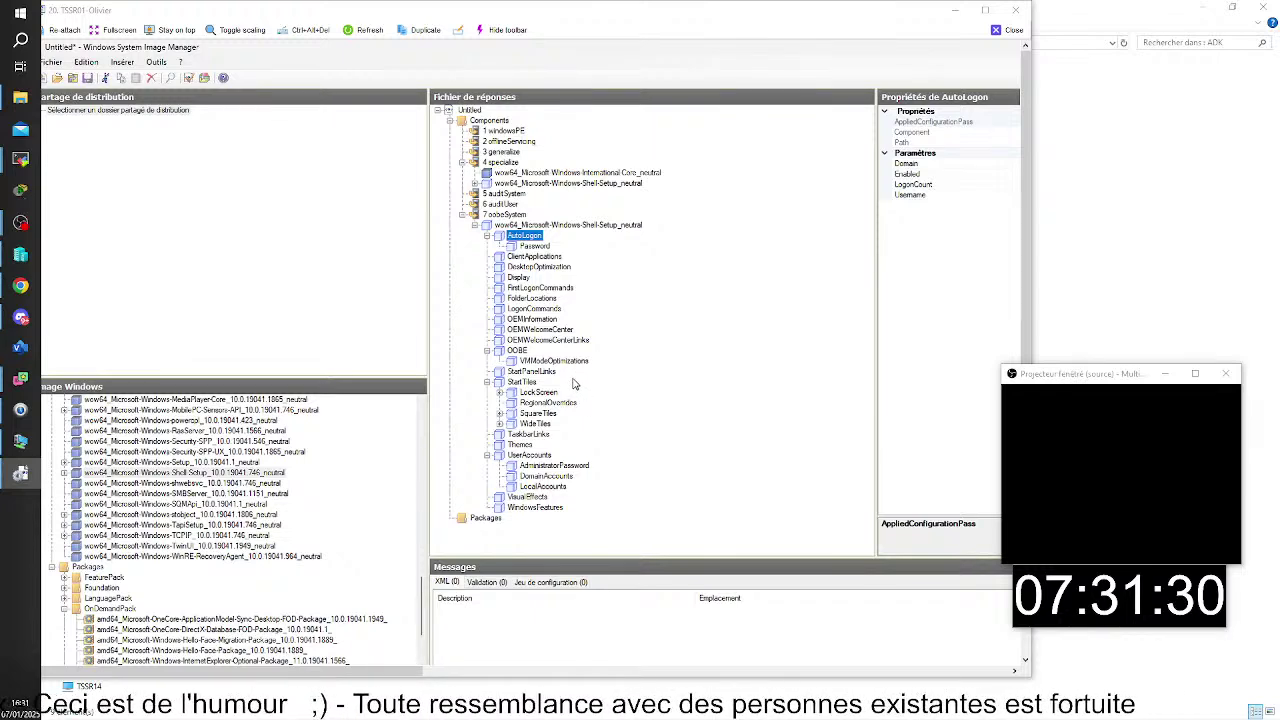
Examine the WideTiles, SquareTiles and LockScreen entries under StartTiles in the oobeSystem Shell-Setup component.
double_click(507, 425)
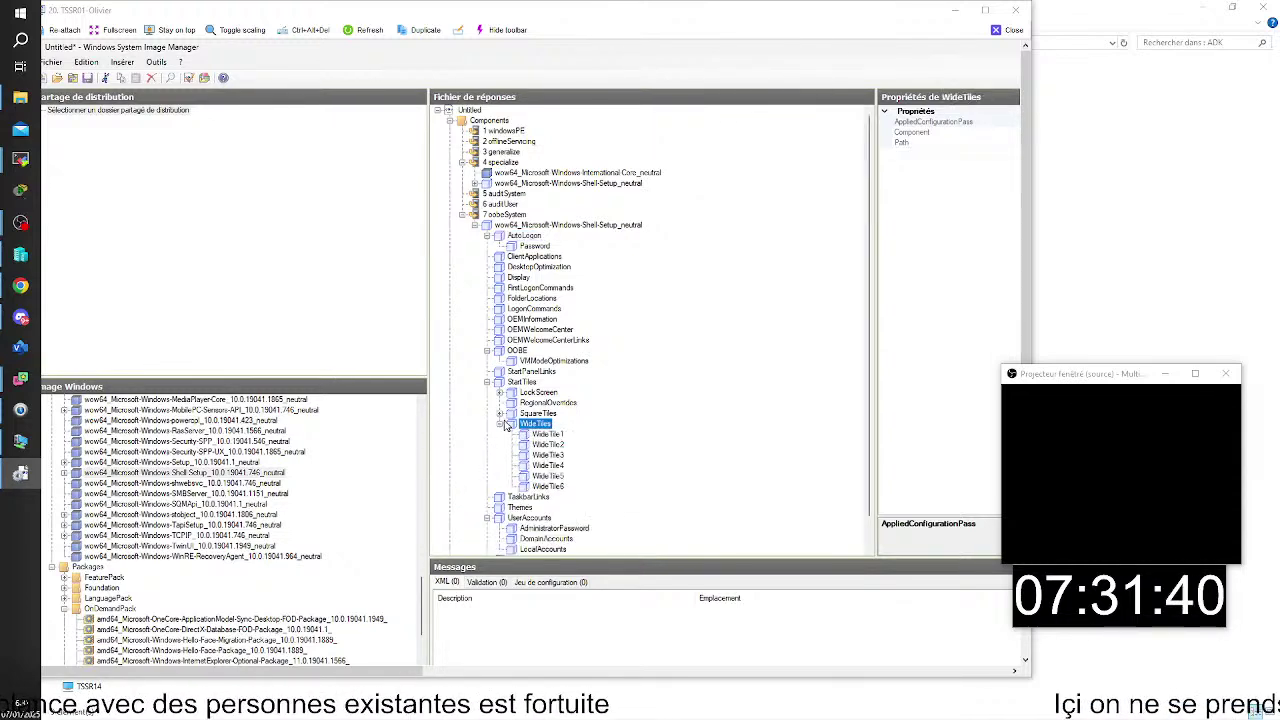
double_click(508, 414)
scroll(497, 401, "down", 3)
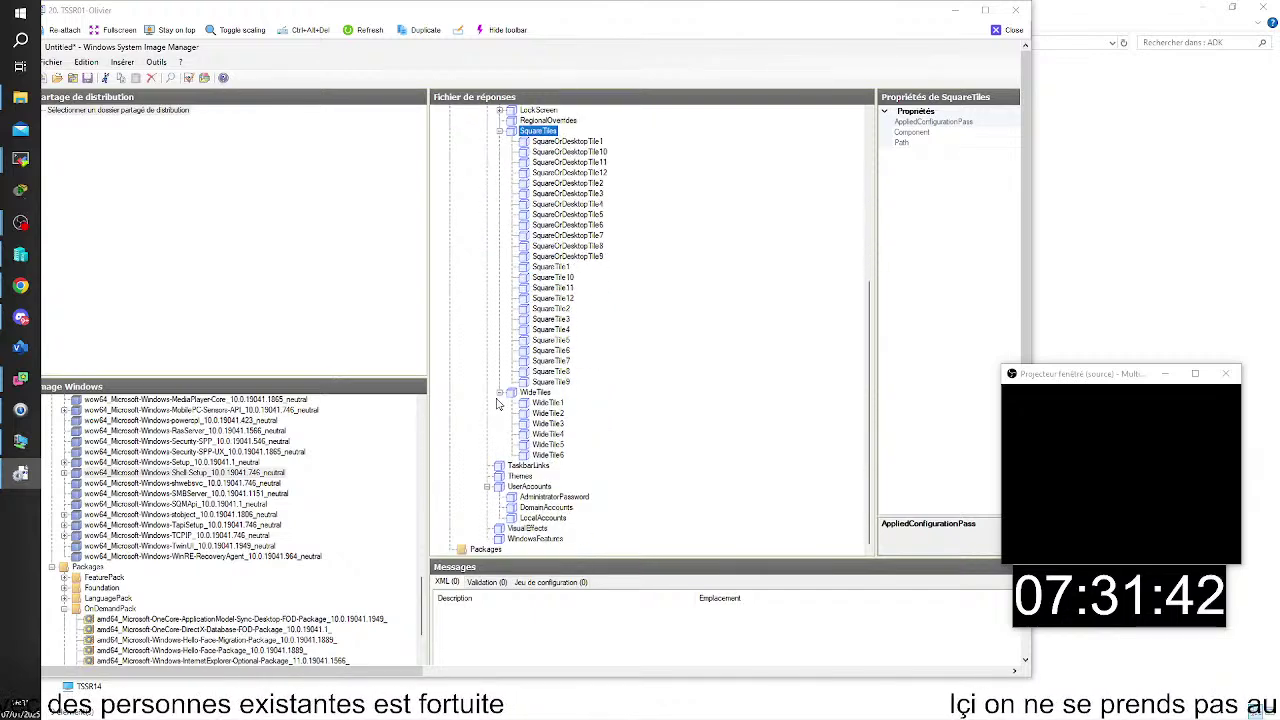
double_click(503, 320)
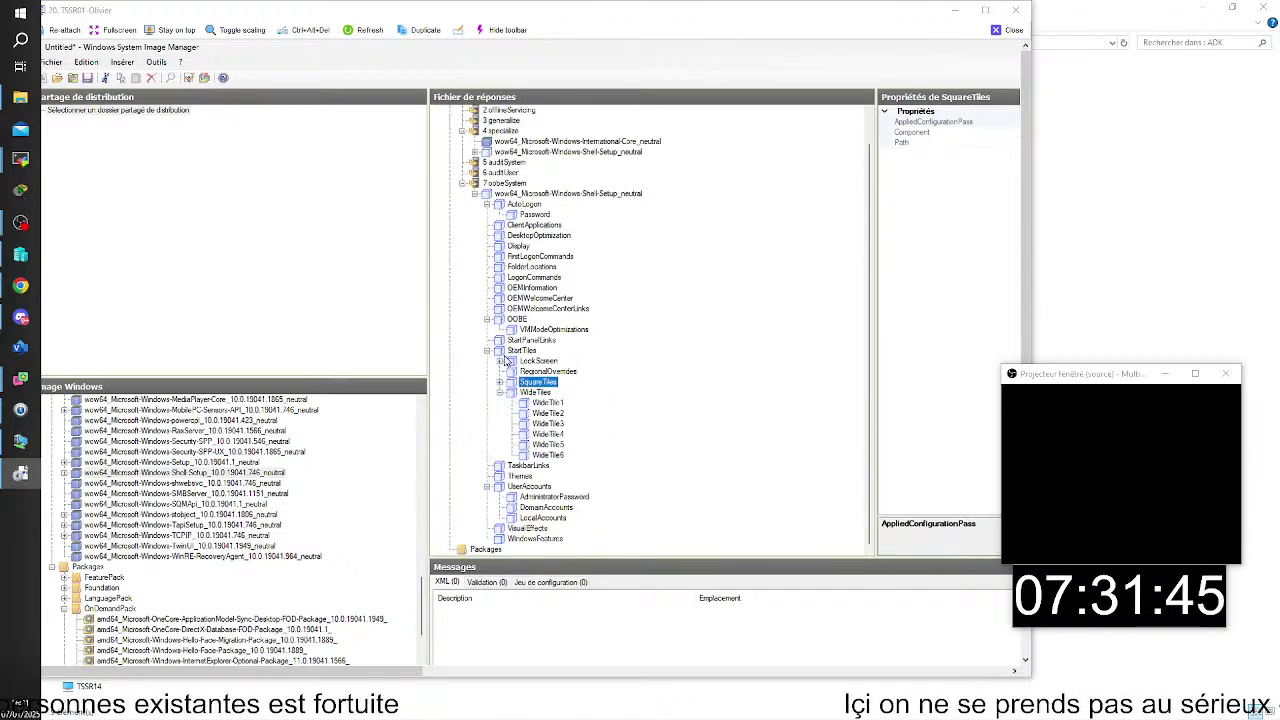
double_click(500, 363)
left_click(499, 361)
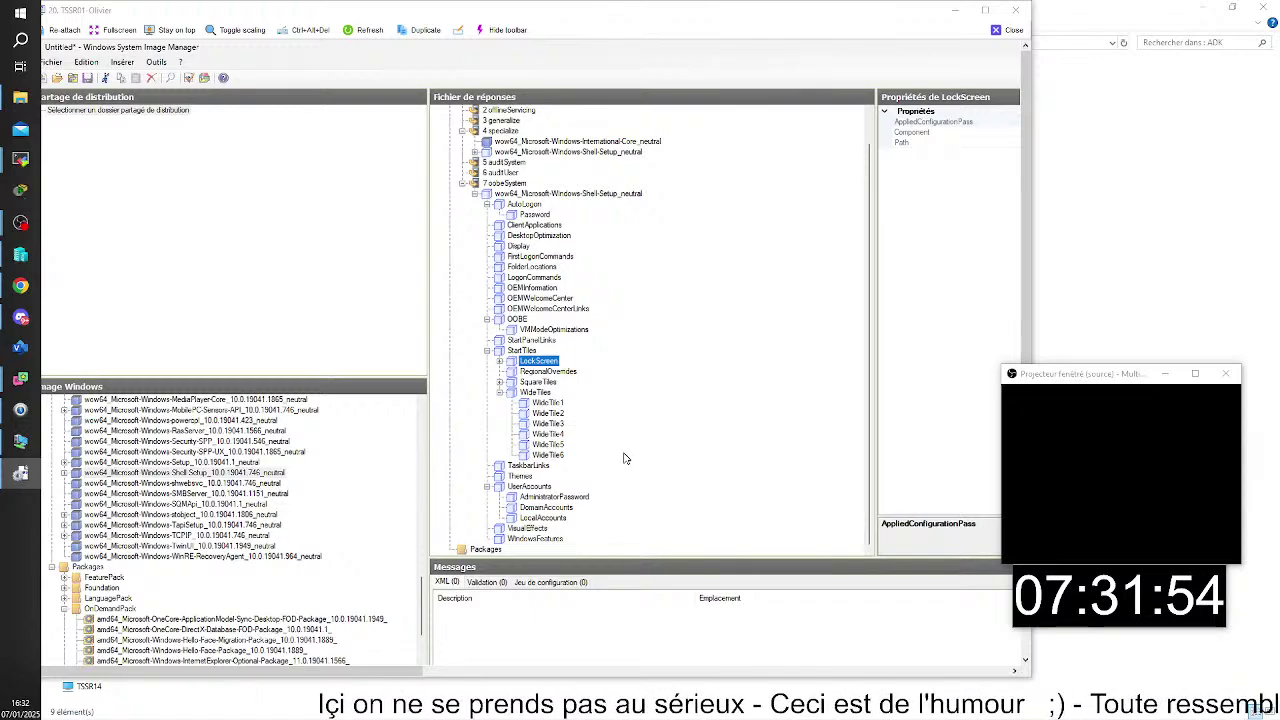
scroll(590, 533, "up", 1)
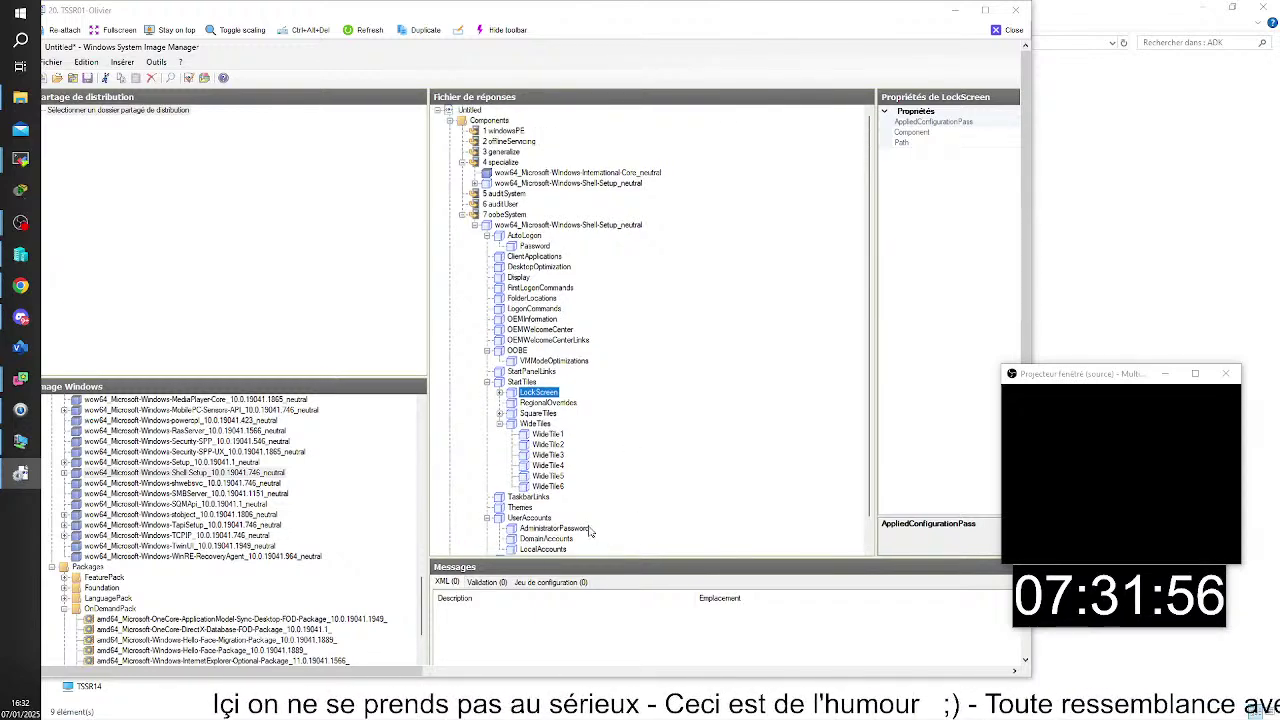
scroll(597, 508, "down", 1)
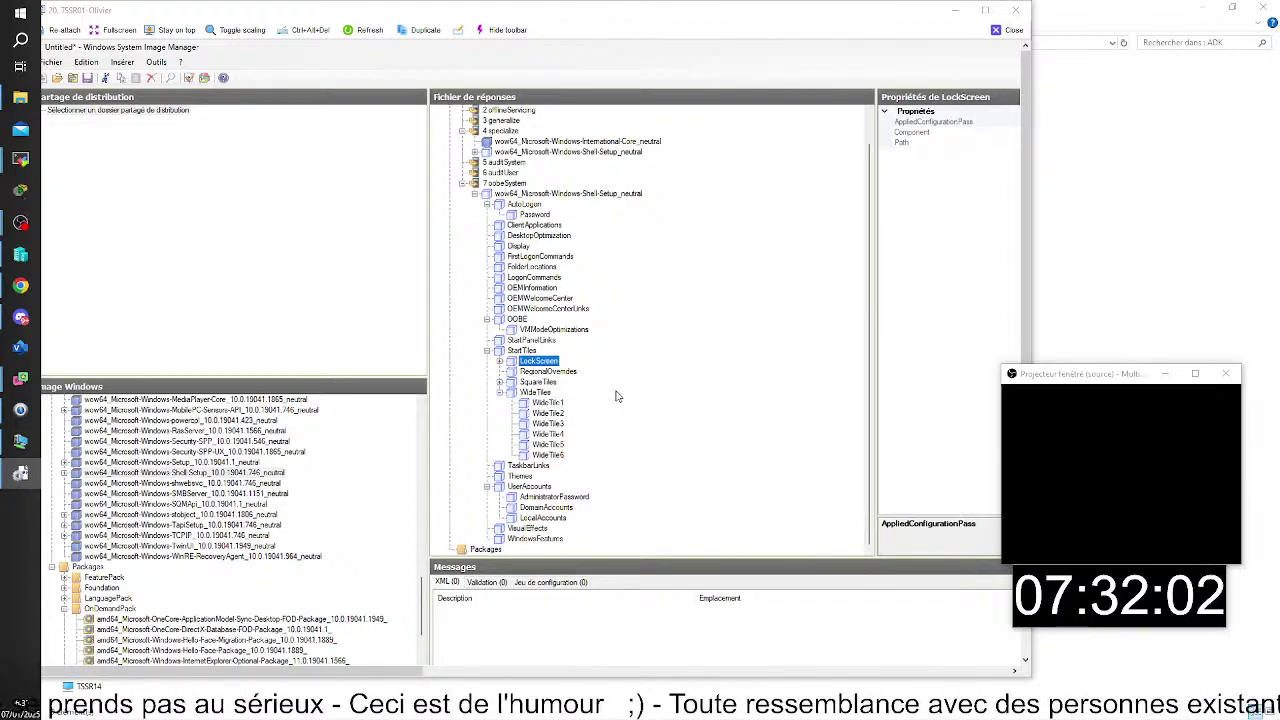
Set HideEULAPage to true in the OOBE node of the oobeSystem Shell-Setup component, following the XML example in the Copilot answer.
left_click(509, 320)
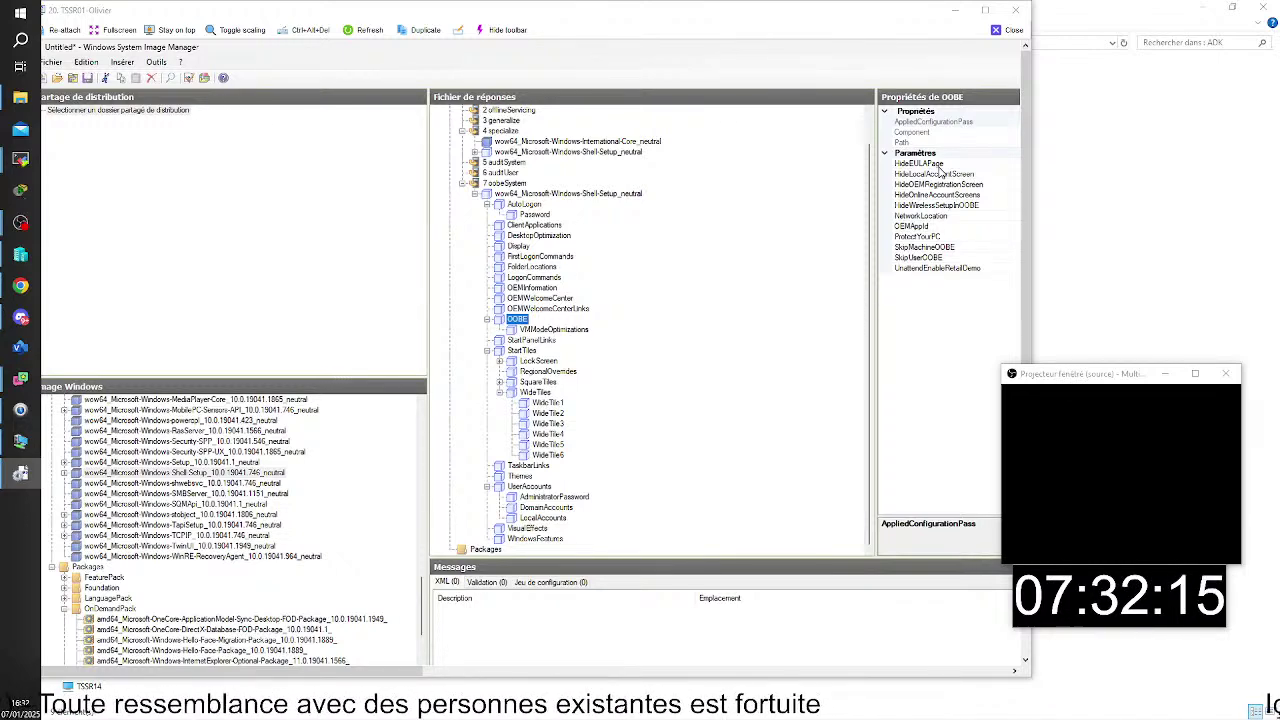
left_click(918, 163)
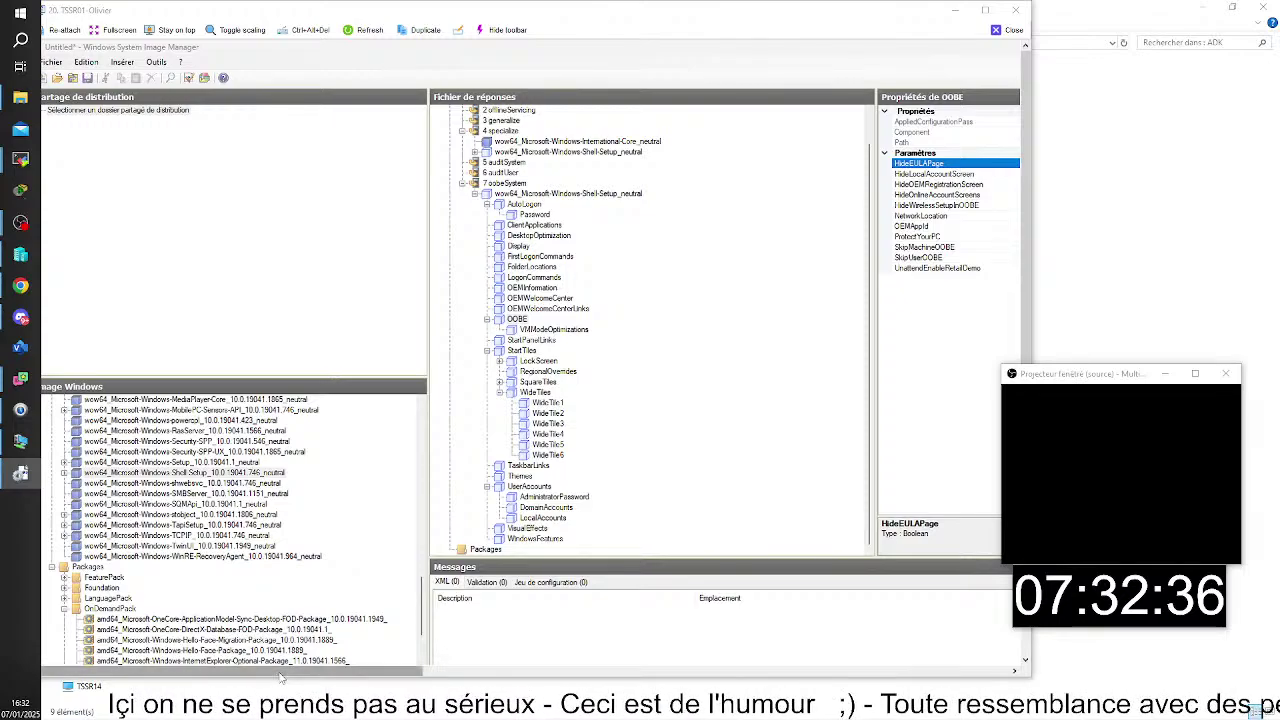
left_click_drag(281, 678, 835, 653)
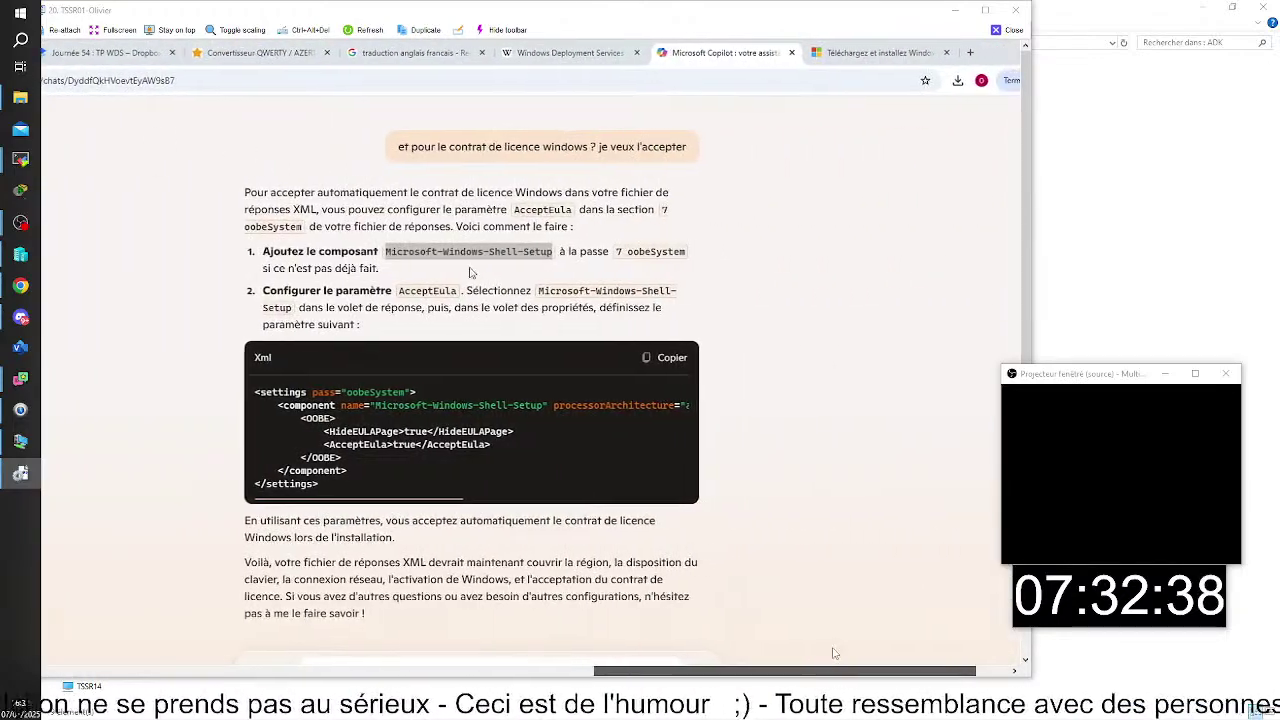
left_click_drag(499, 432, 201, 469)
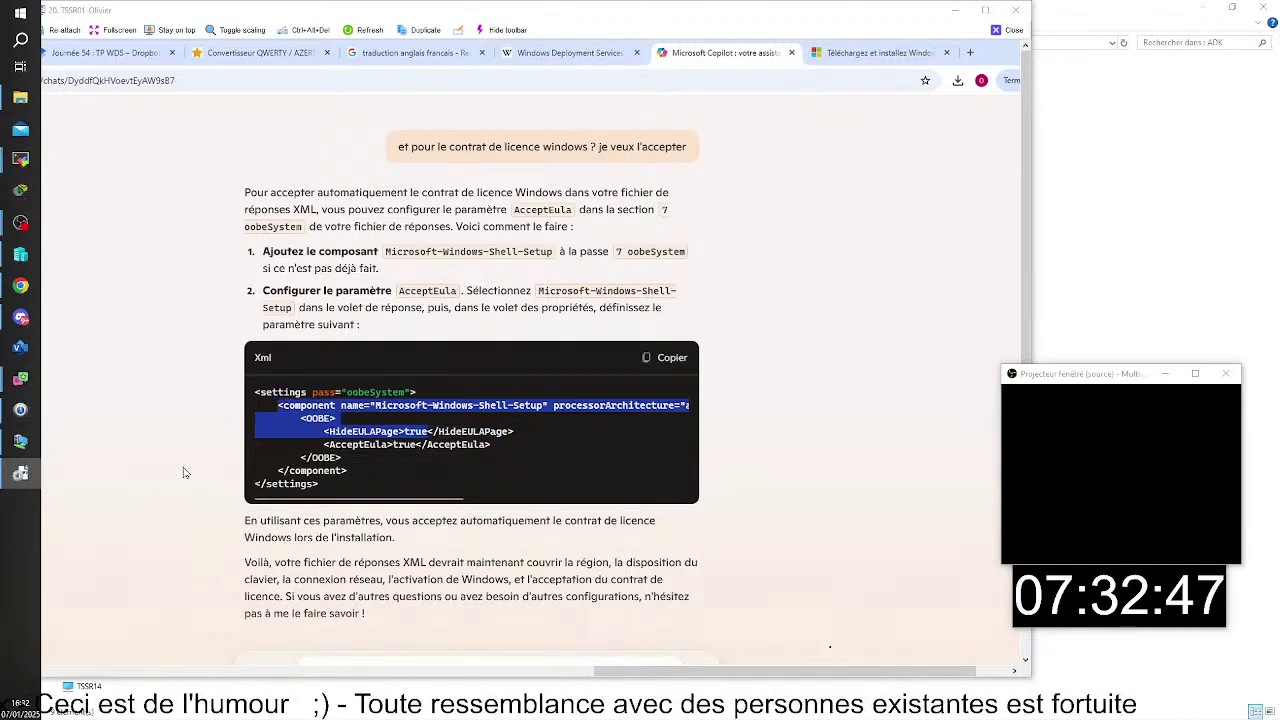
left_click(168, 460)
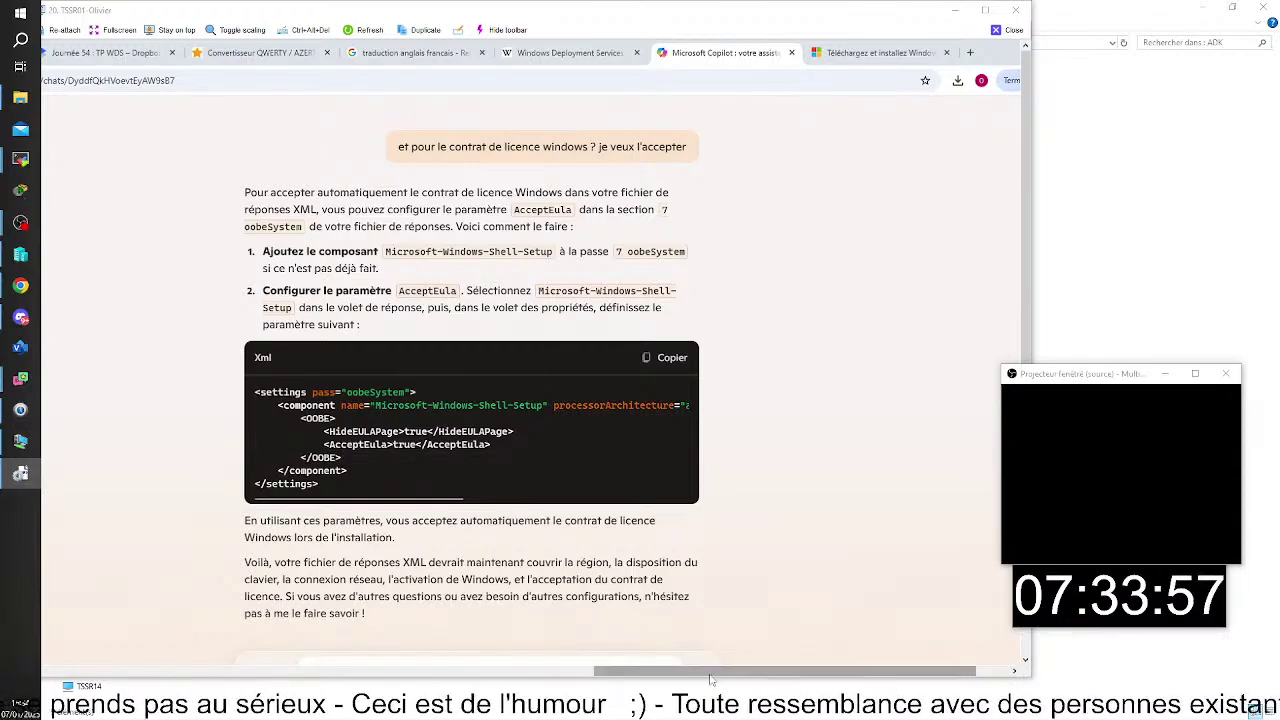
left_click_drag(706, 671, 300, 666)
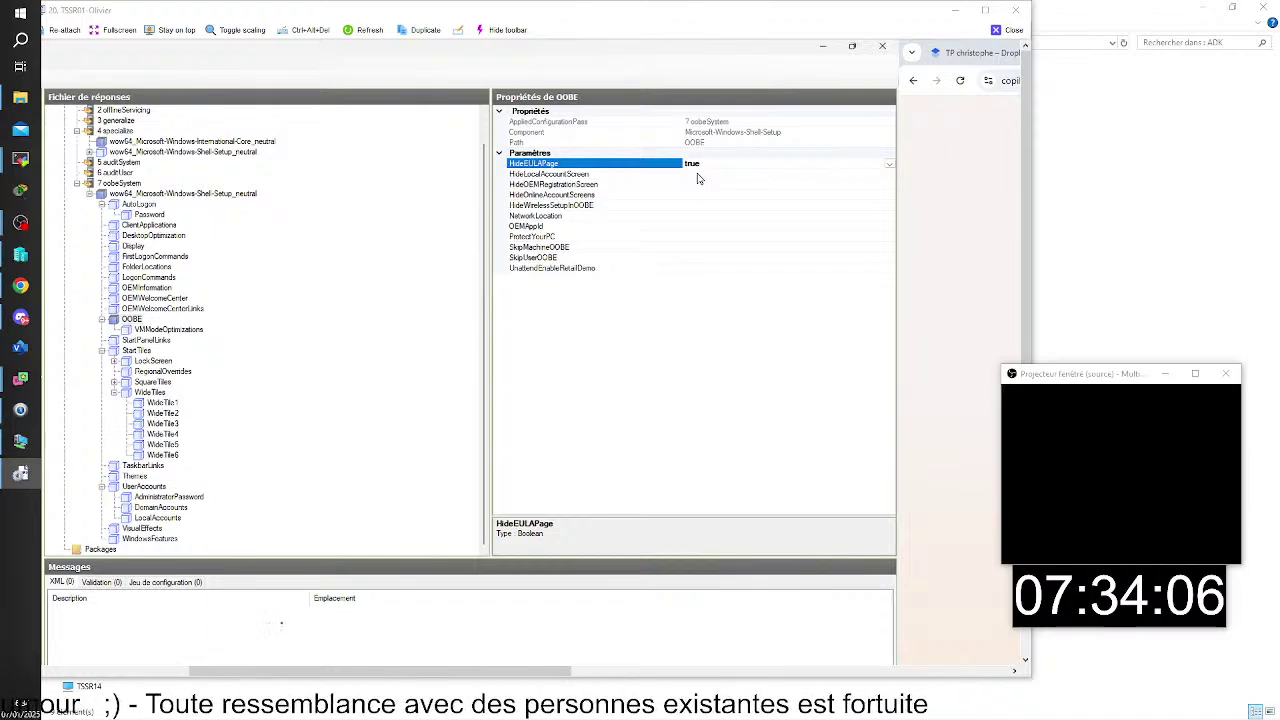
left_click_drag(286, 671, 207, 671)
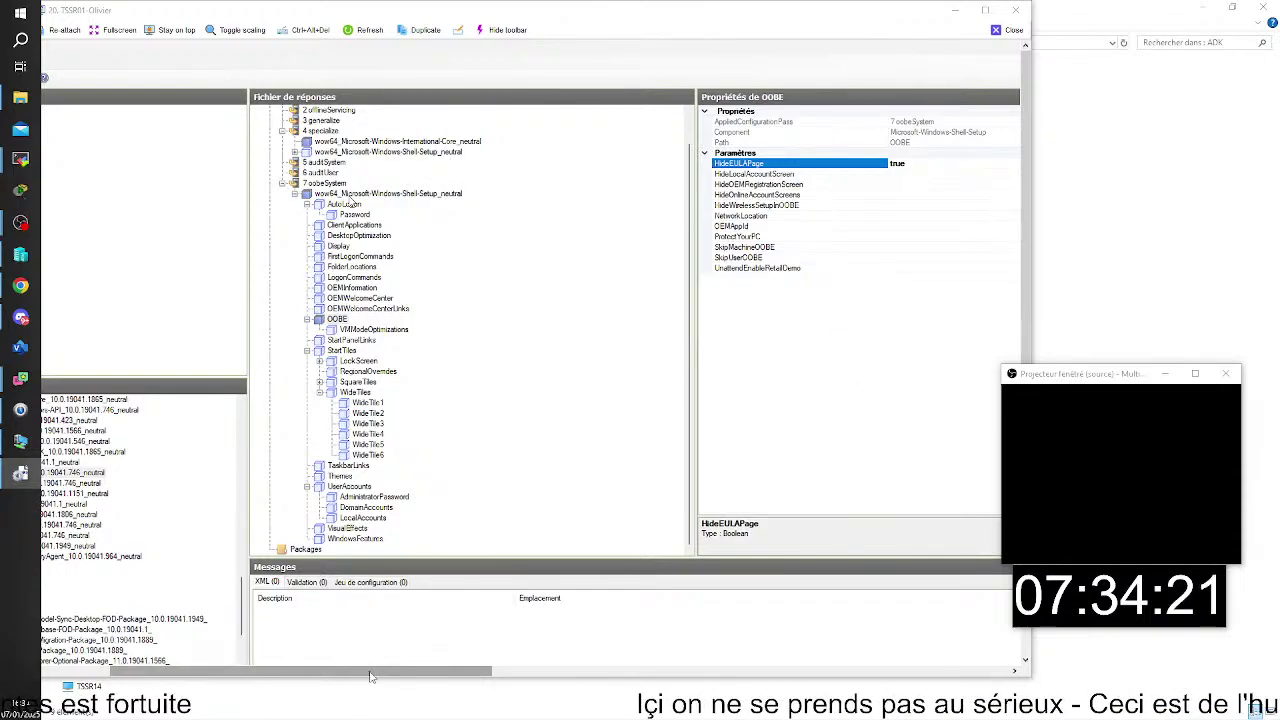
Reread the Copilot answer on accepting the Windows licence agreement and return to the answer file.
left_click_drag(369, 671, 844, 671)
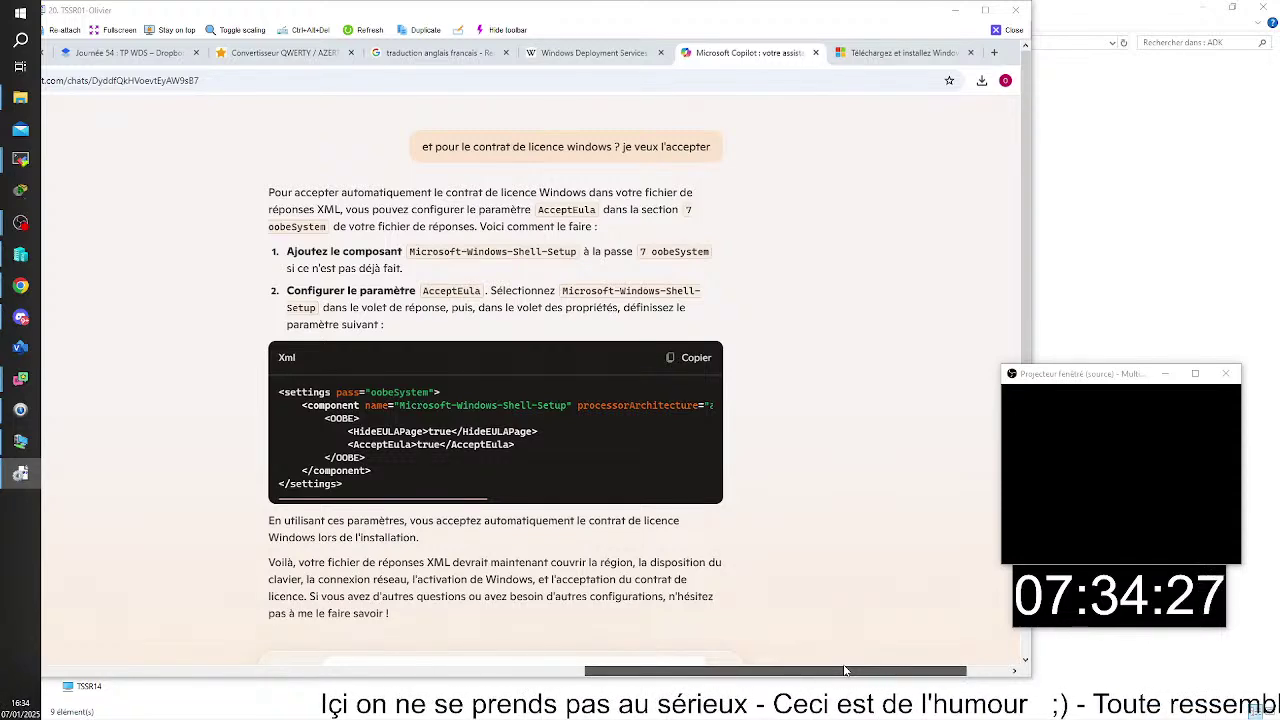
left_click_drag(845, 670, 832, 670)
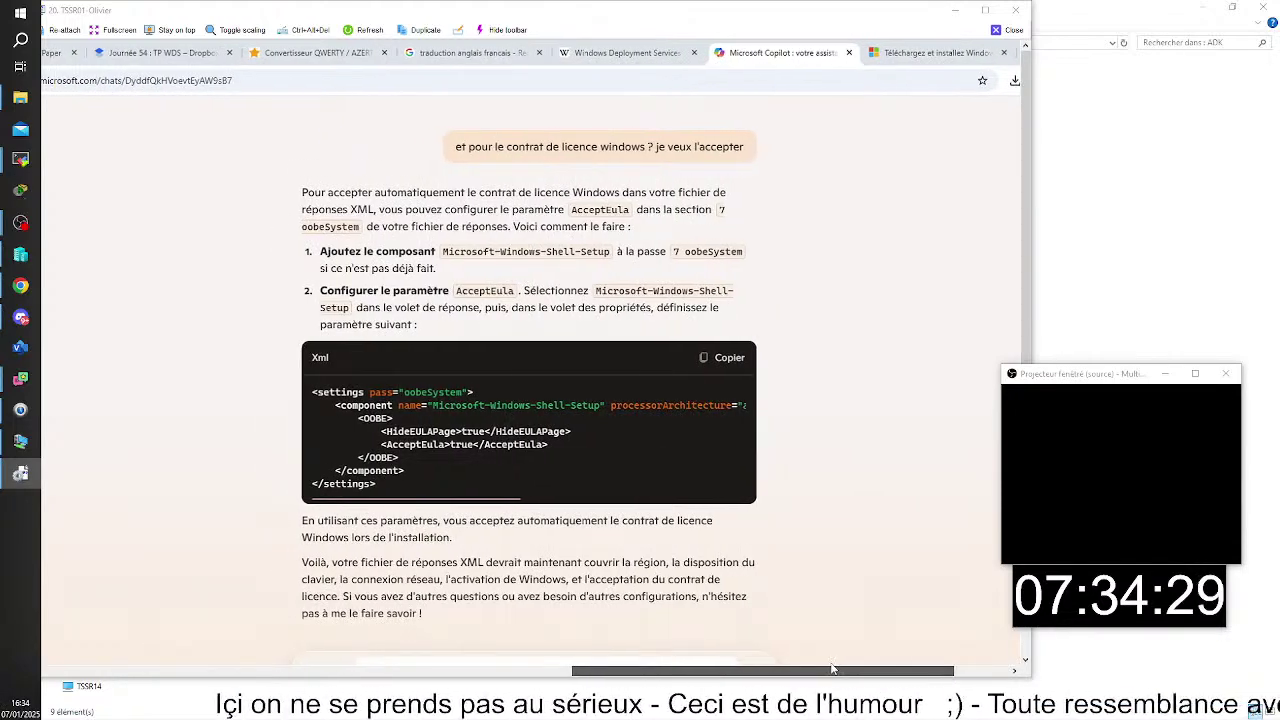
left_click_drag(832, 668, 197, 668)
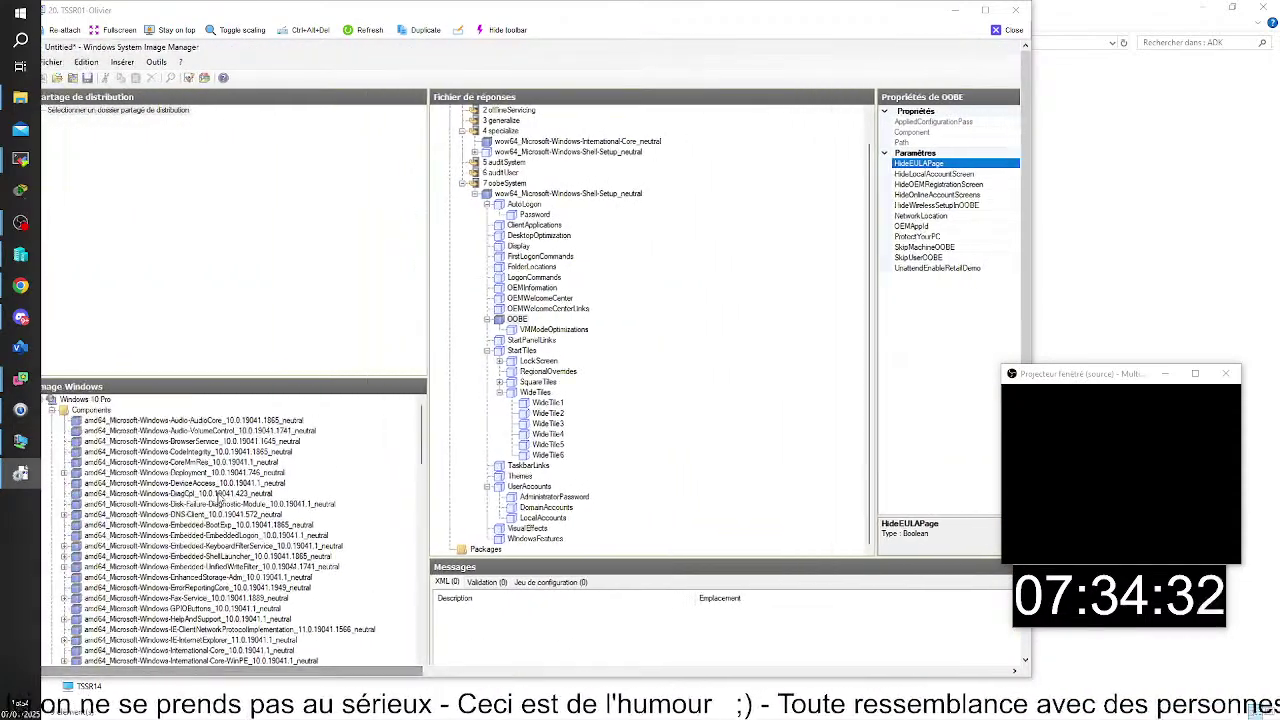
Look through the amd64 components of the Windows 10 Pro image.
scroll(218, 502, "down", 1)
scroll(221, 629, "down", 4)
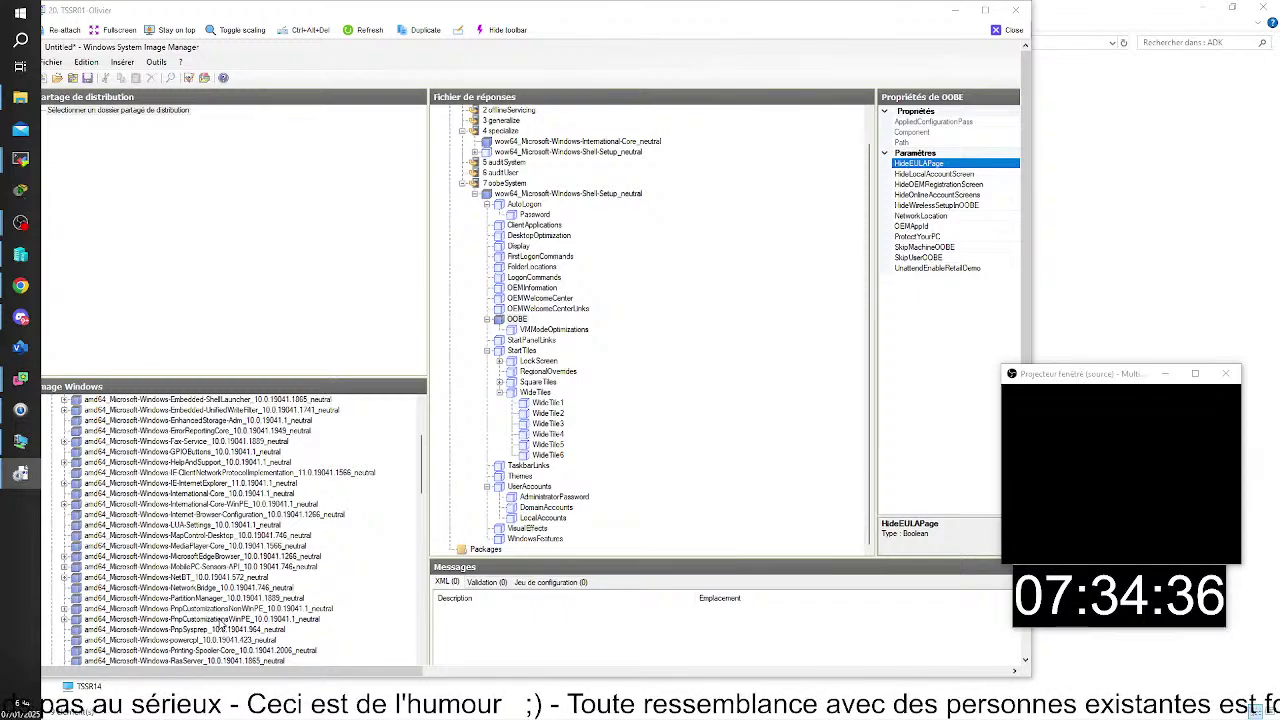
scroll(221, 625, "up", 5)
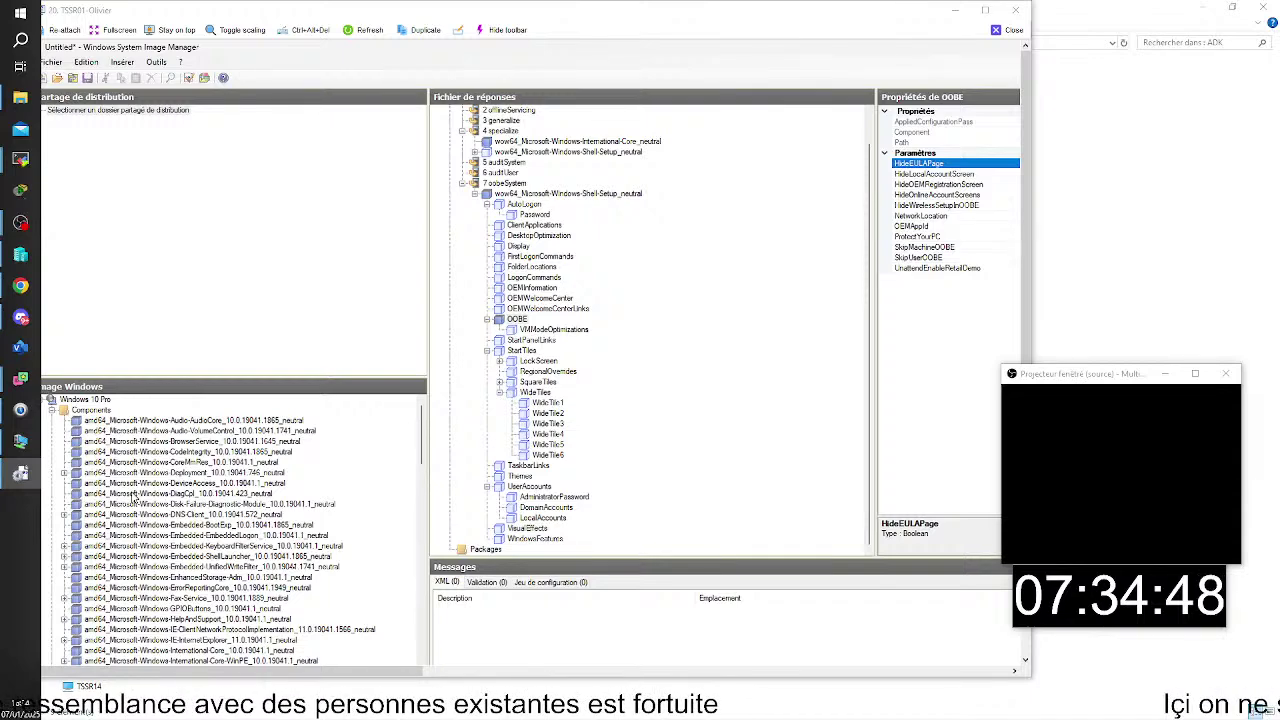
scroll(133, 500, "down", 1)
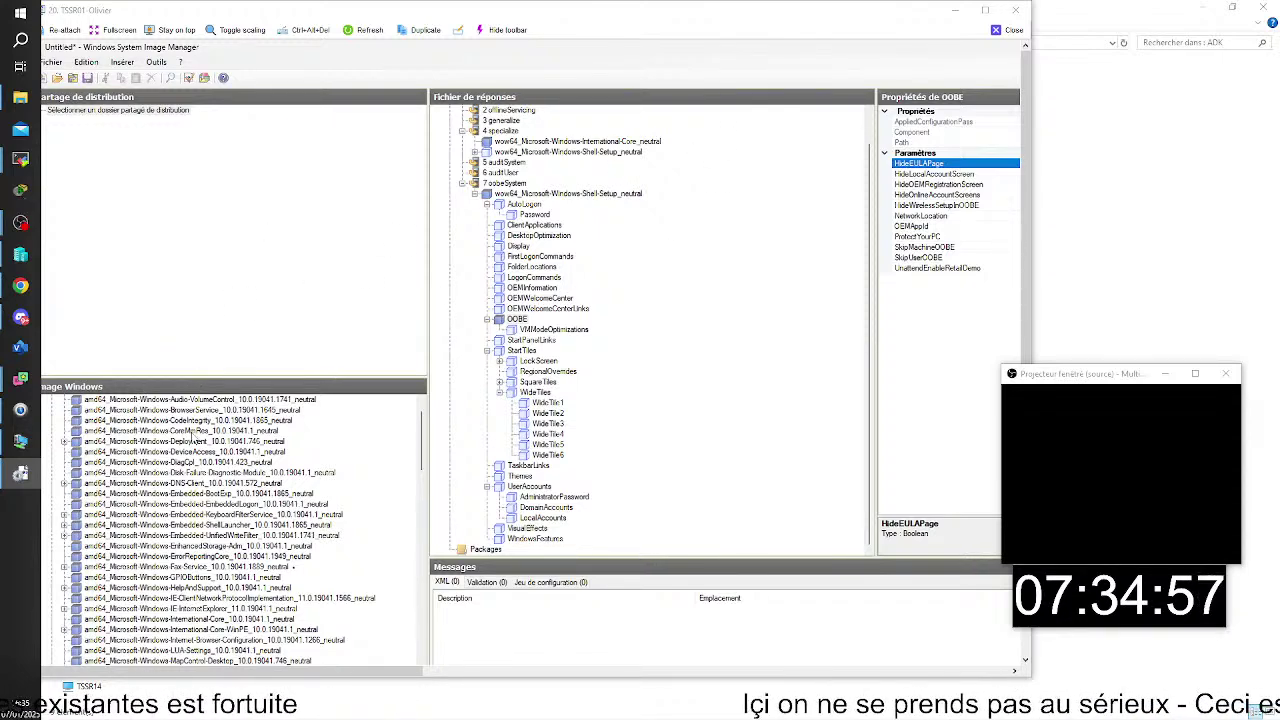
scroll(122, 483, "up", 1)
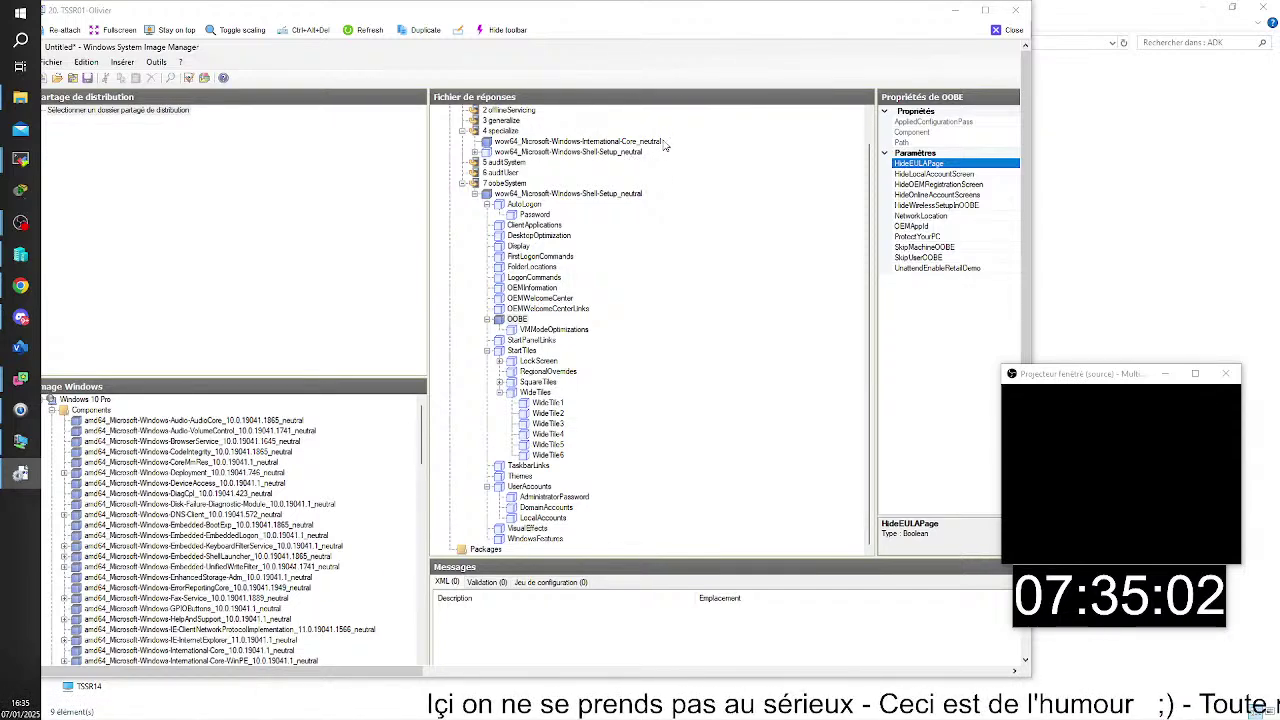
Find the amd64 Microsoft-Windows-Shell-Setup component in the Windows image and add it to pass 7 oobeSystem.
left_click(632, 142)
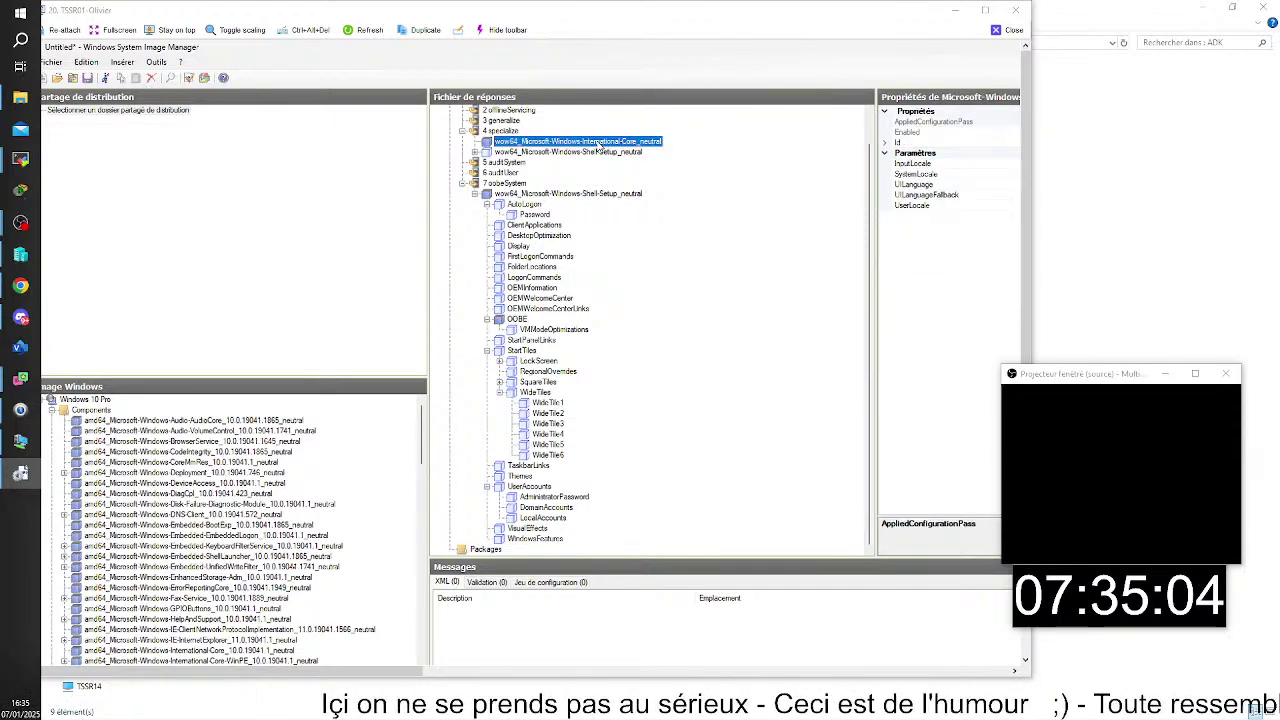
left_click(170, 79)
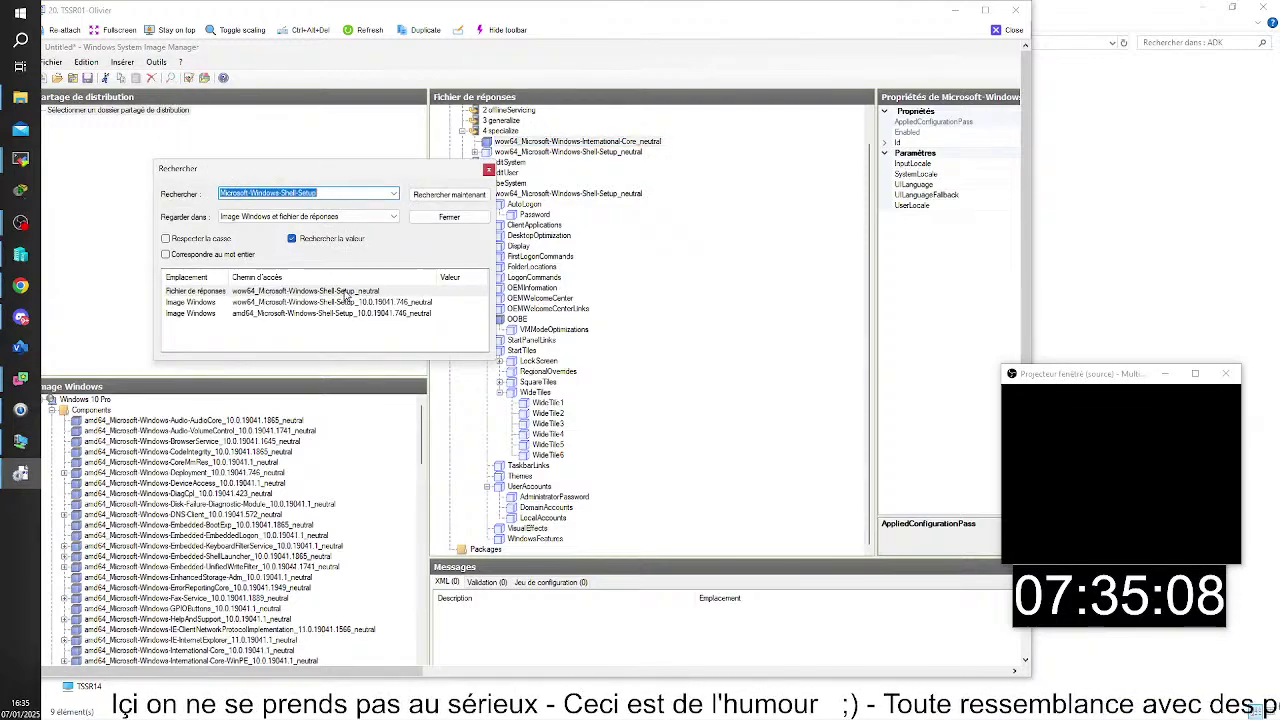
left_click(262, 316)
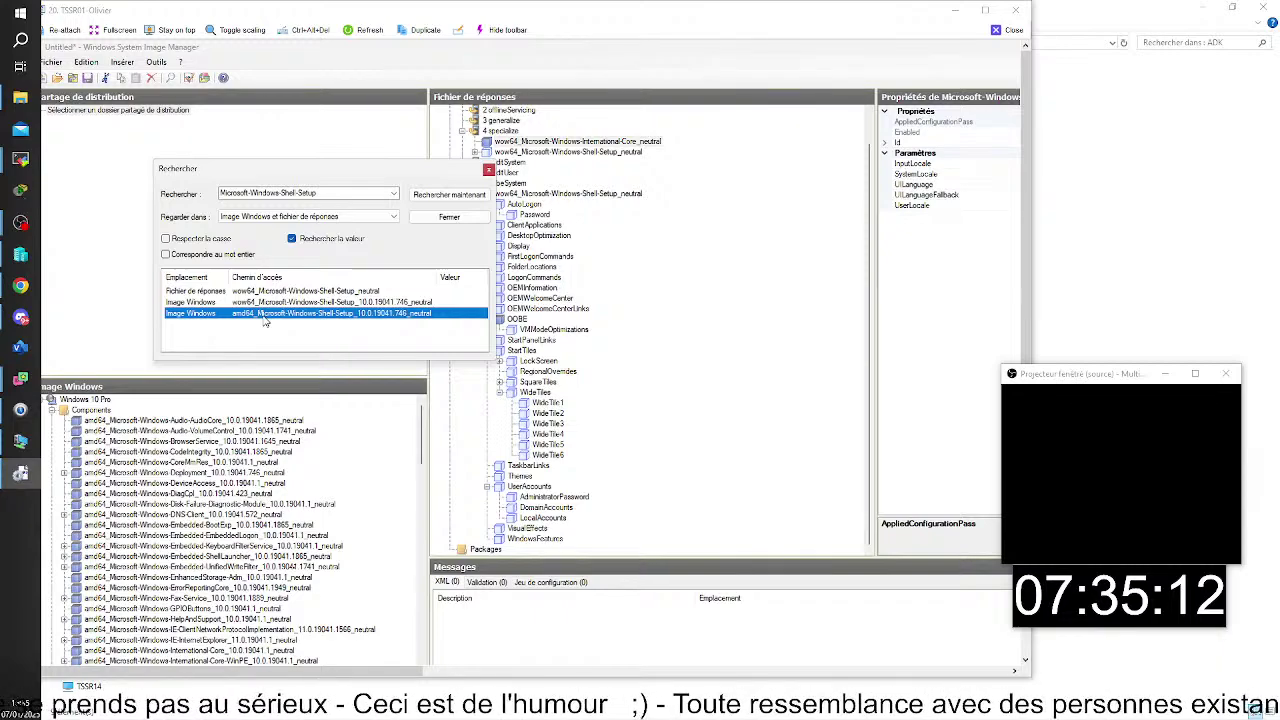
double_click(265, 316)
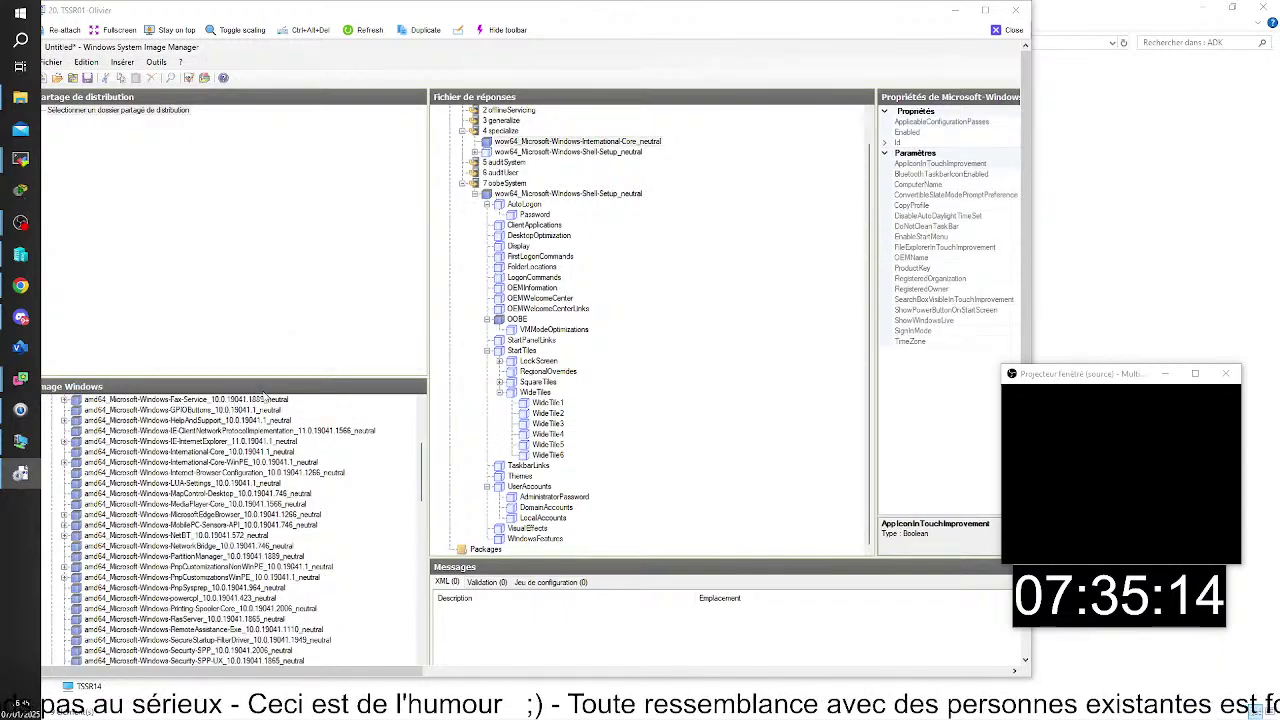
scroll(250, 600, "down", 1)
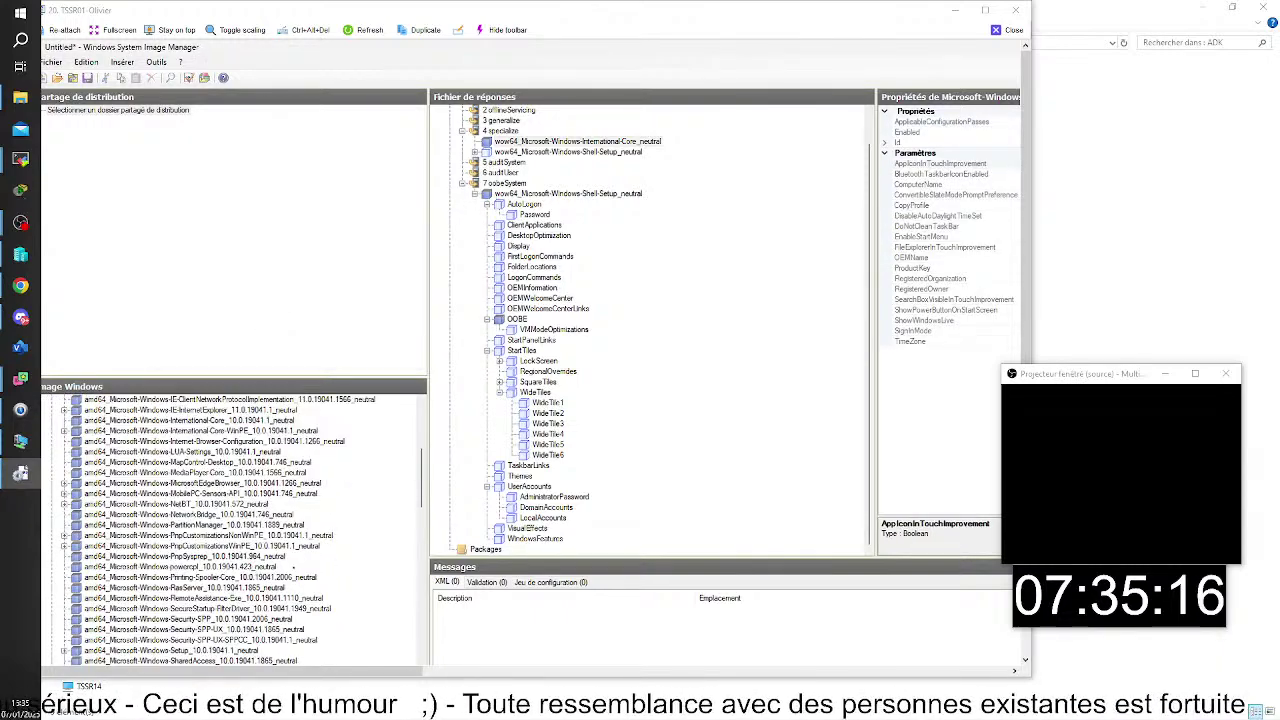
right_click(292, 578)
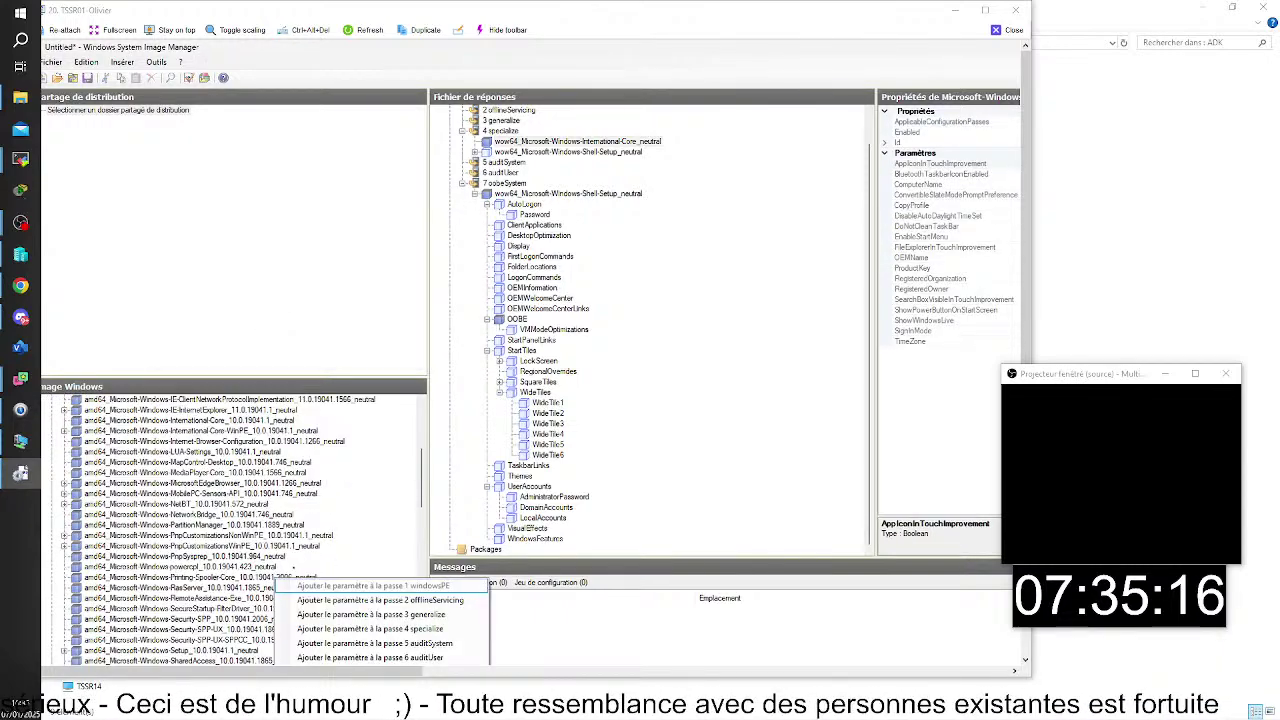
left_click(370, 671)
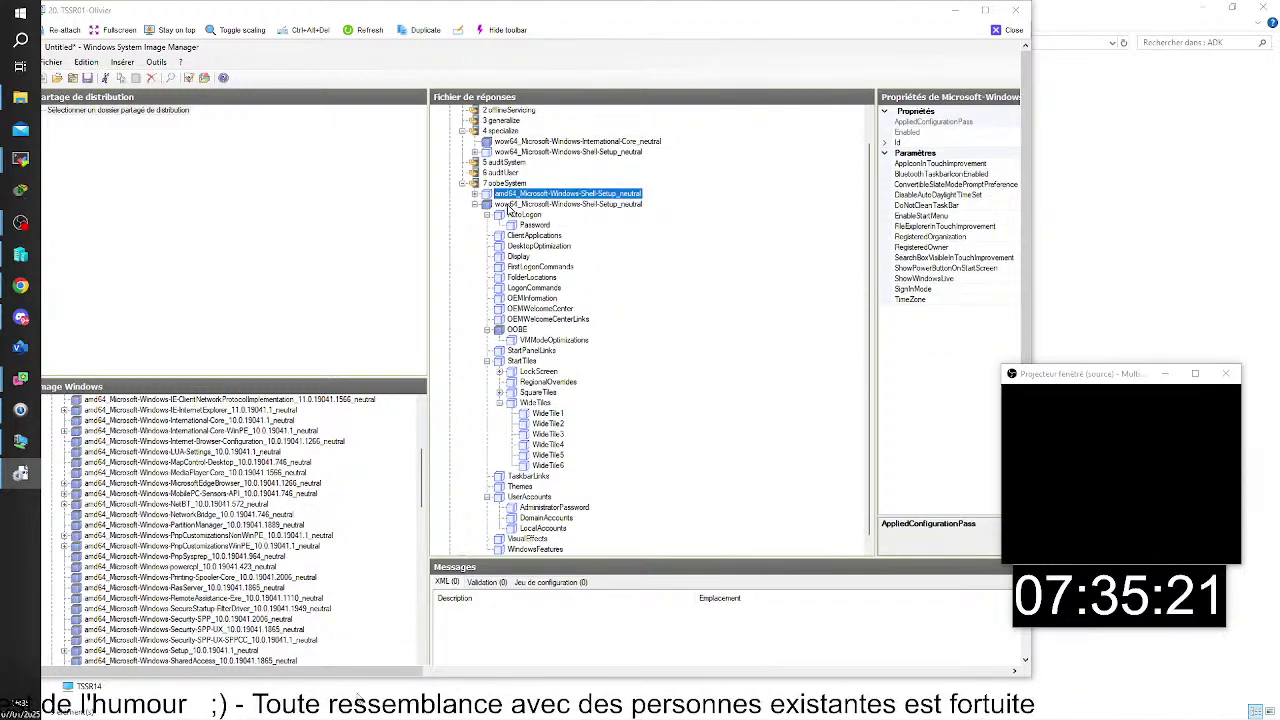
Delete the wow64 Microsoft-Windows-Shell-Setup component, including its modified settings, from pass 7 oobeSystem.
right_click(485, 205)
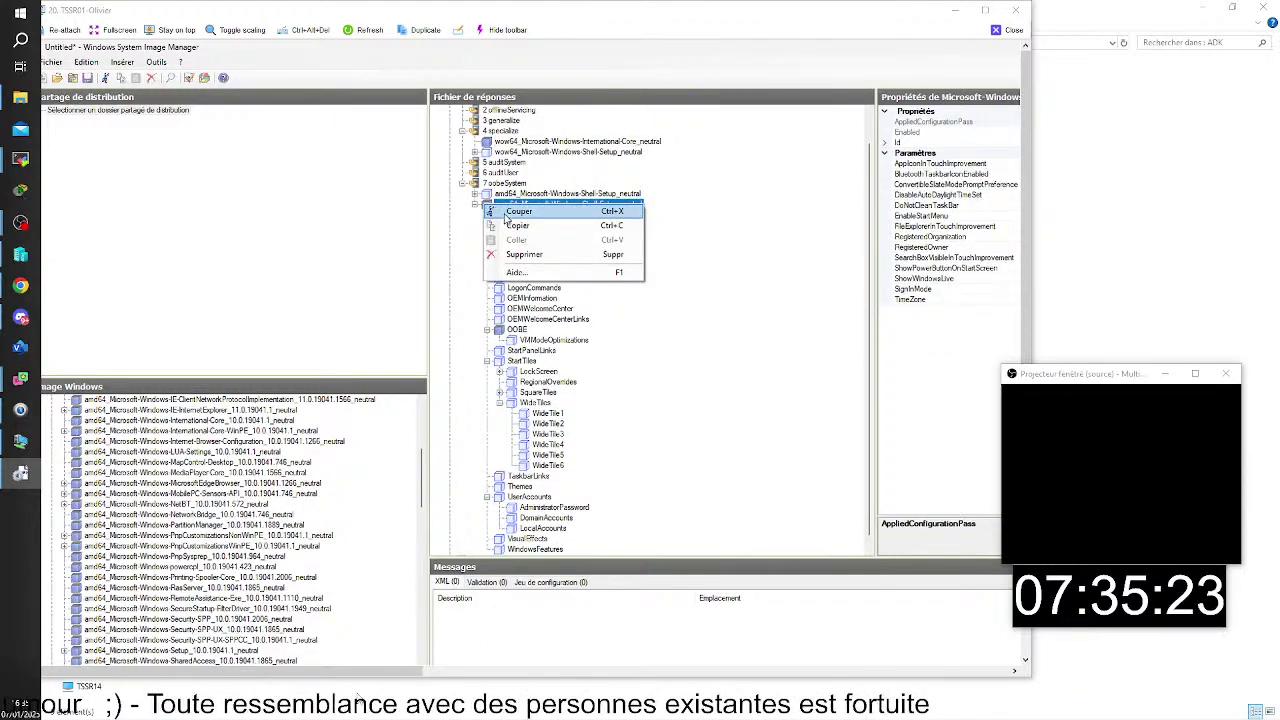
left_click(531, 258)
left_click(657, 420)
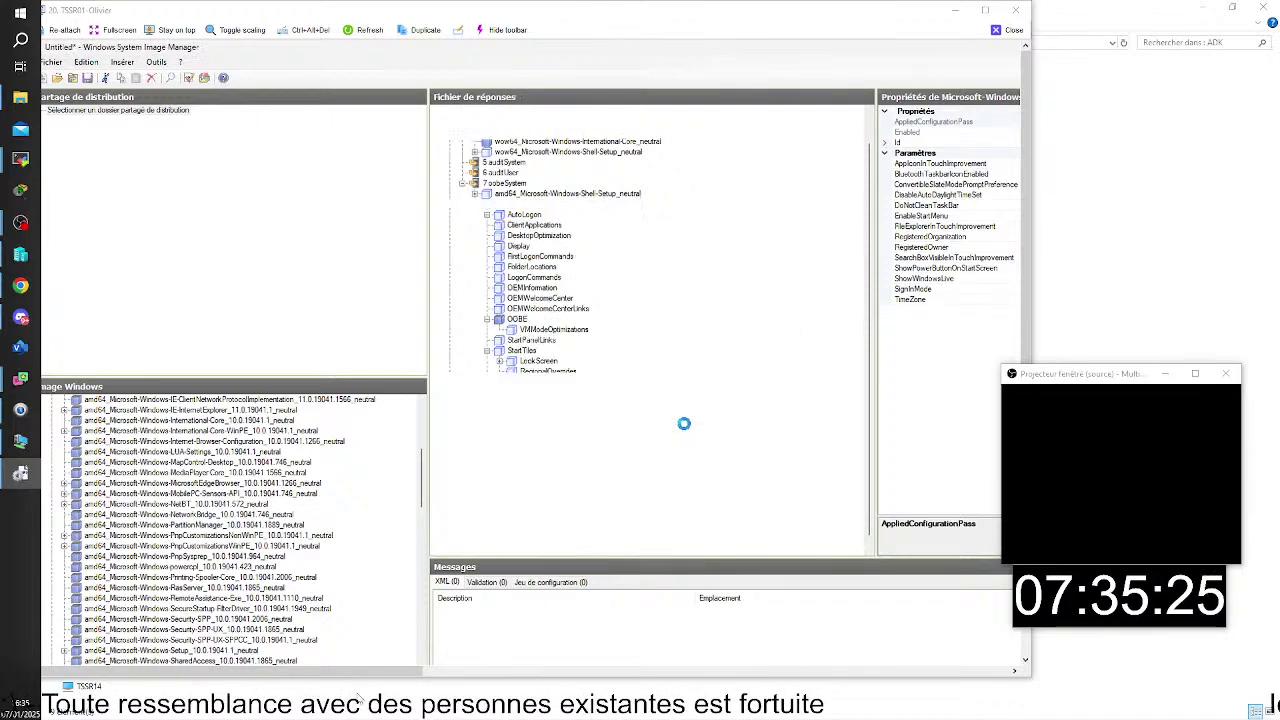
Open the OOBE node of the oobeSystem amd64 Shell-Setup component and select its HideEULAPage parameter.
left_click(475, 225)
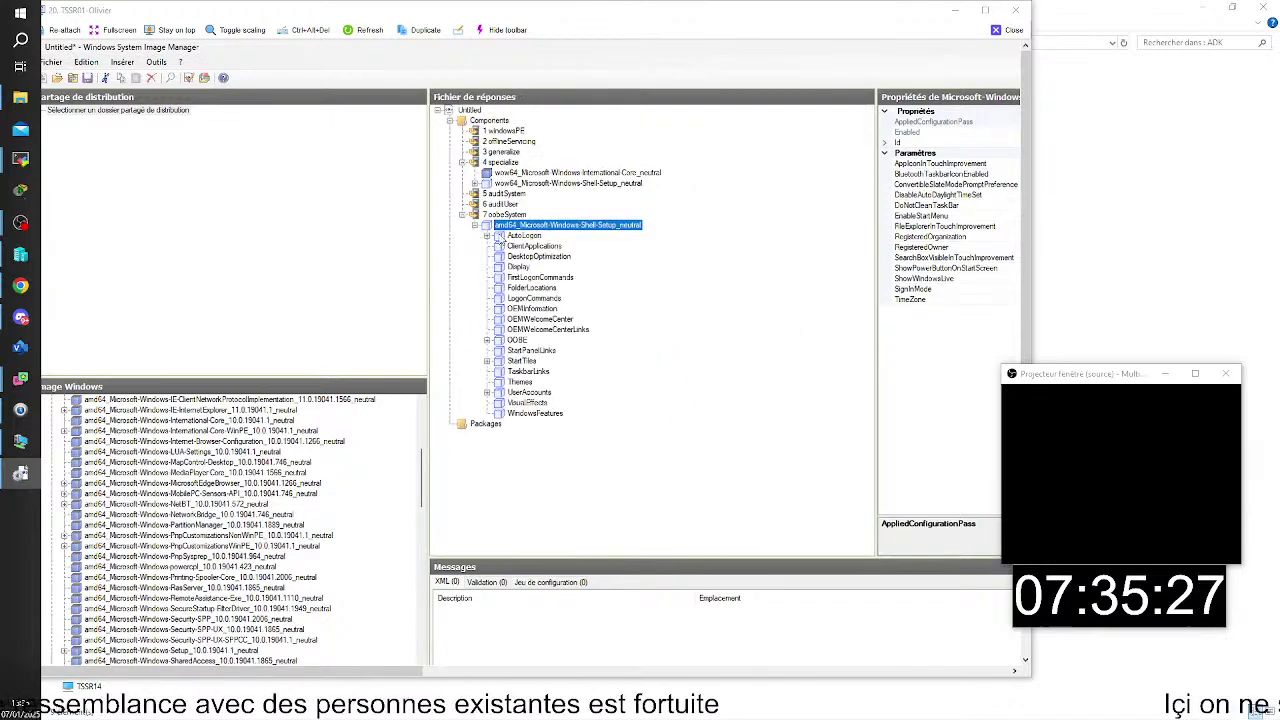
left_click(489, 341)
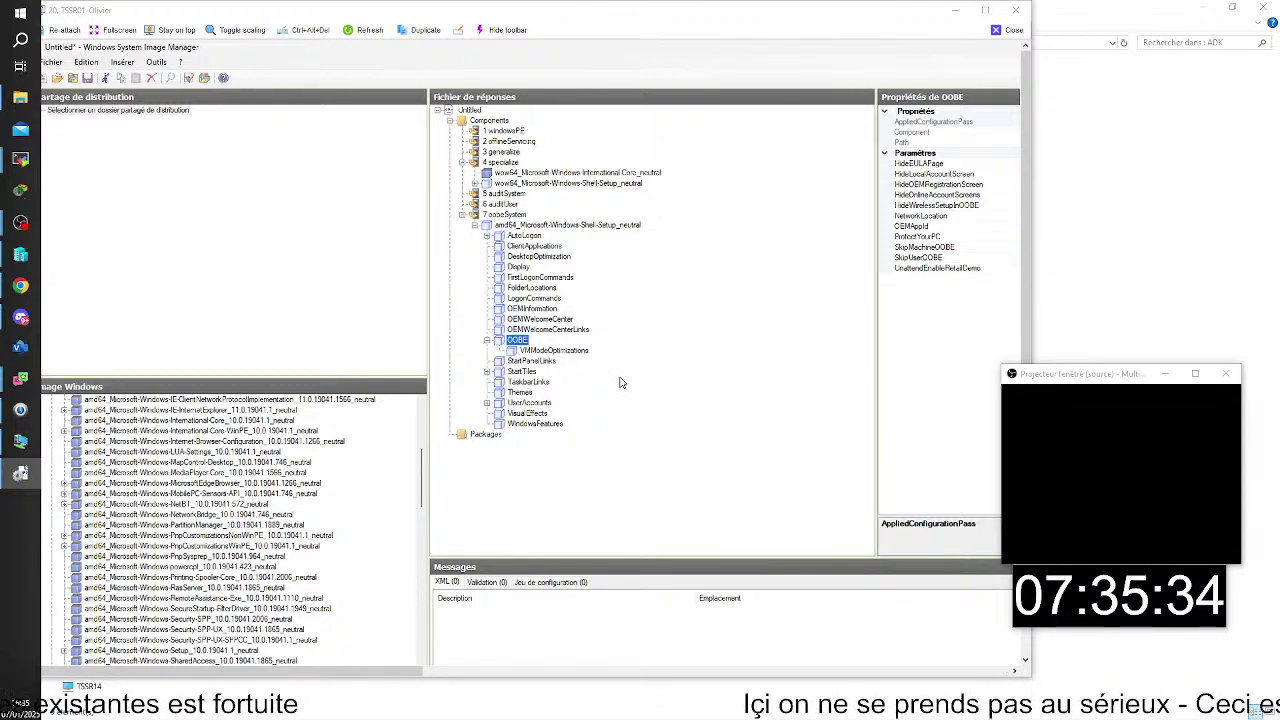
left_click(920, 164)
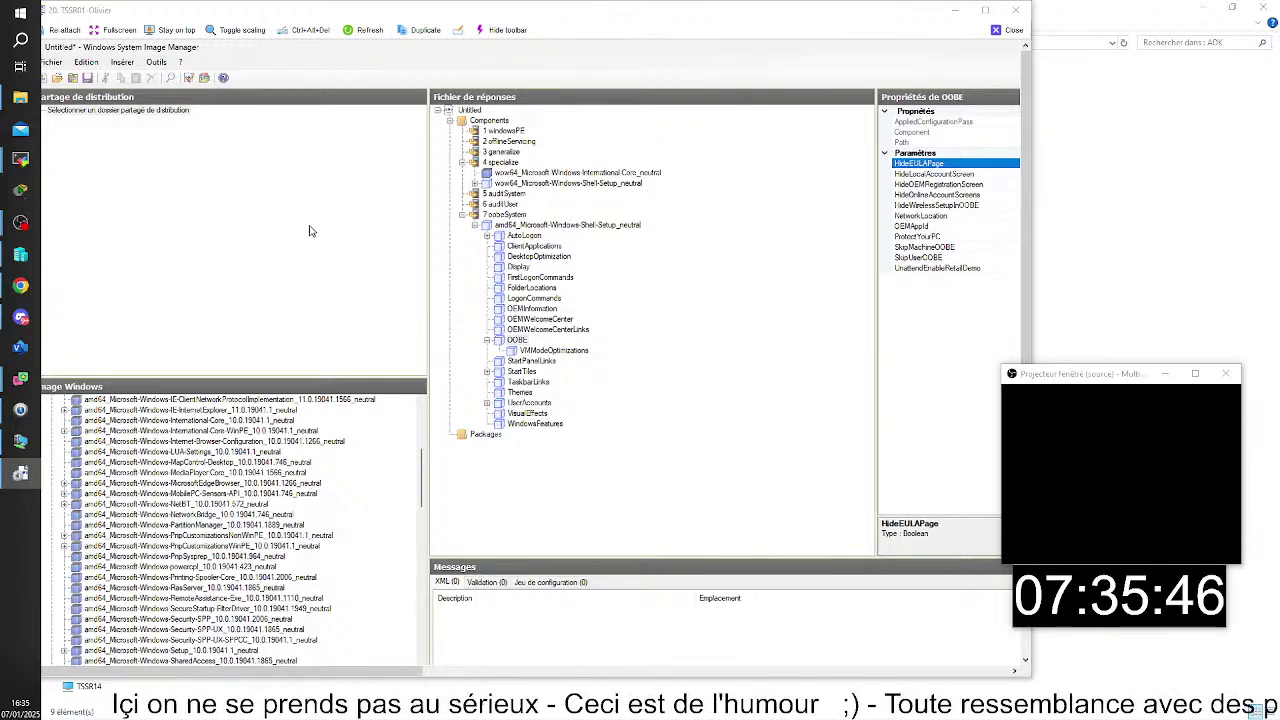
Add the amd64 Microsoft-Windows-International-Core component from the Windows image to pass 4 specialize.
right_click(275, 424)
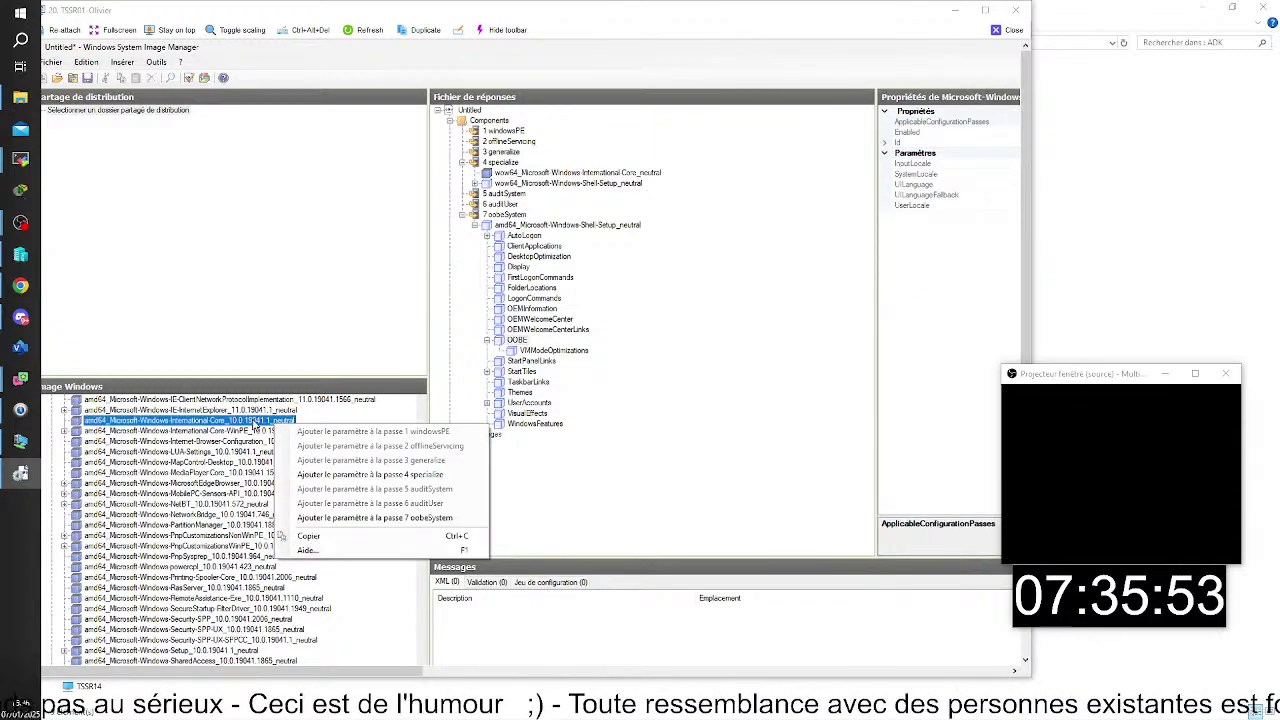
key("Escape")
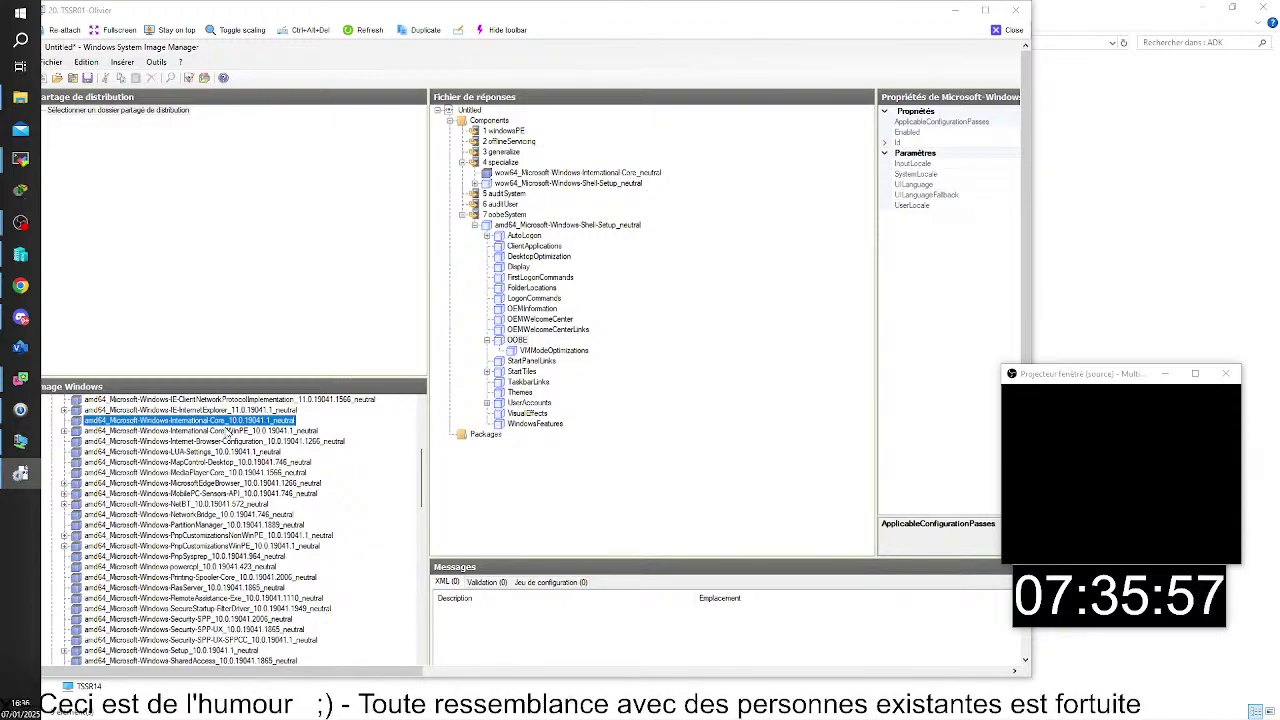
right_click(231, 428)
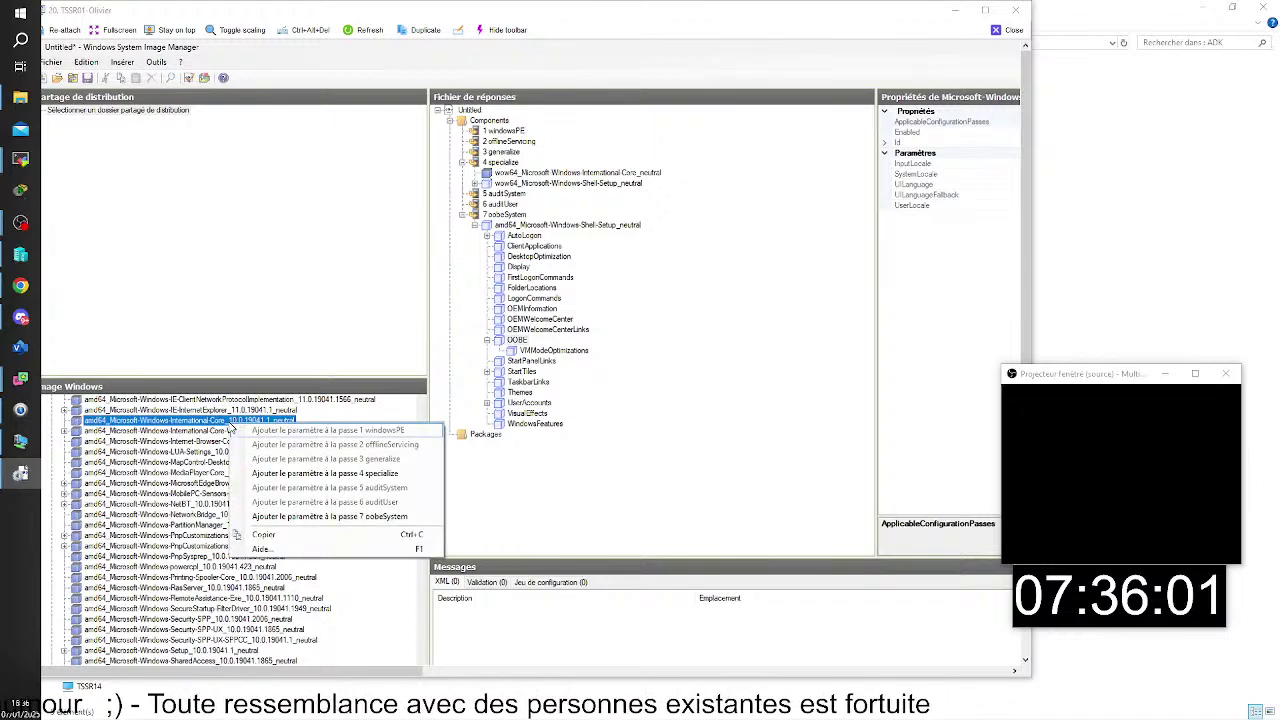
left_click(305, 478)
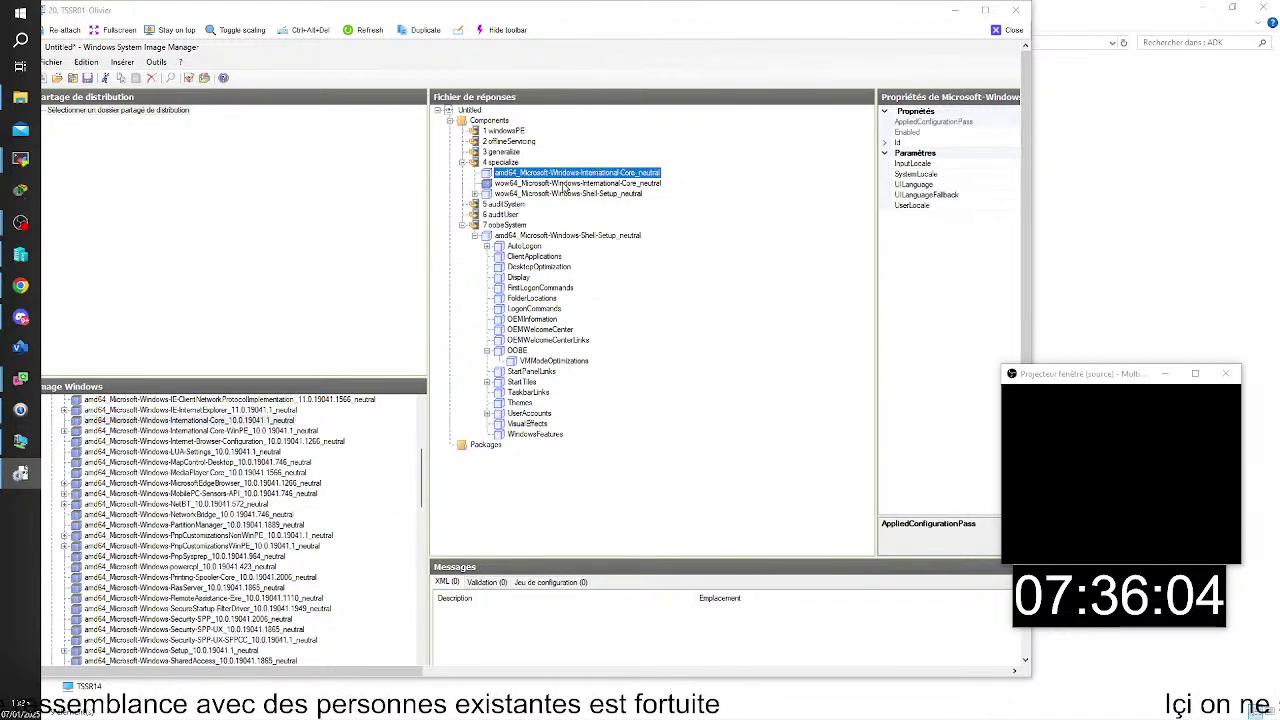
Set InputLocale to 040C:0000040C in the specialize amd64 International-Core component, reusing the value from the wow64 one.
right_click(566, 186)
right_click(525, 195)
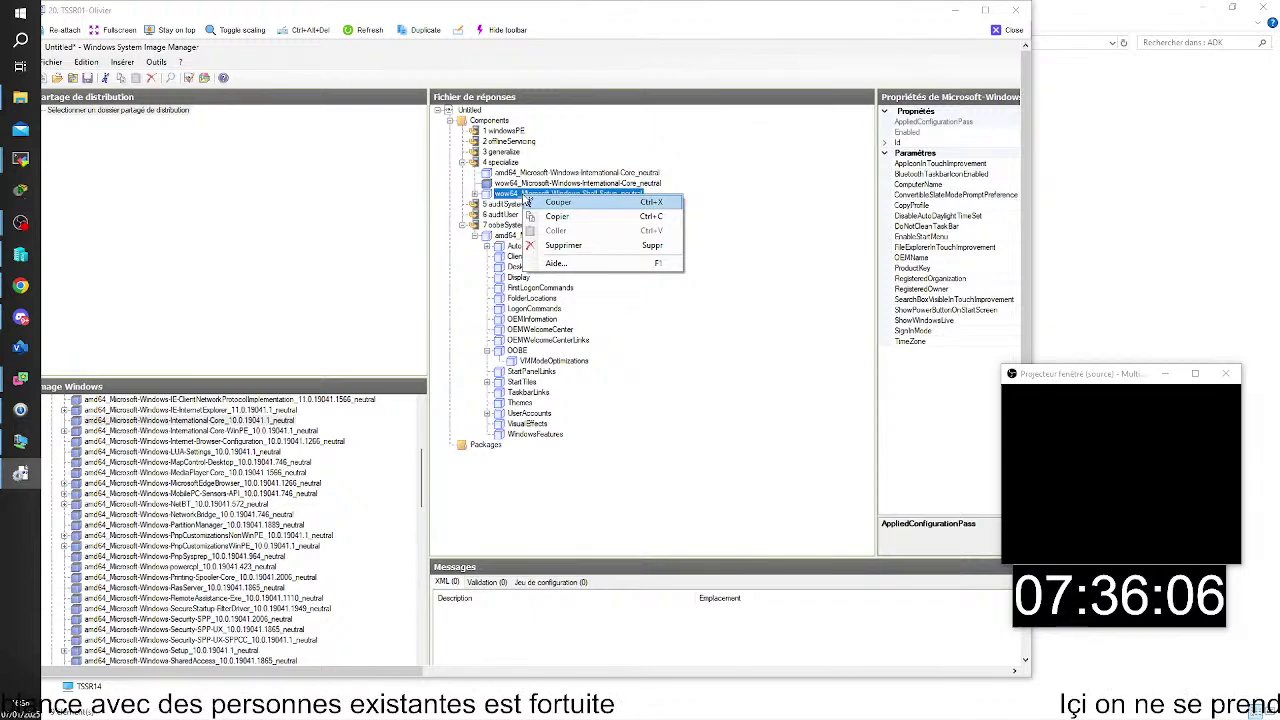
left_click(538, 186)
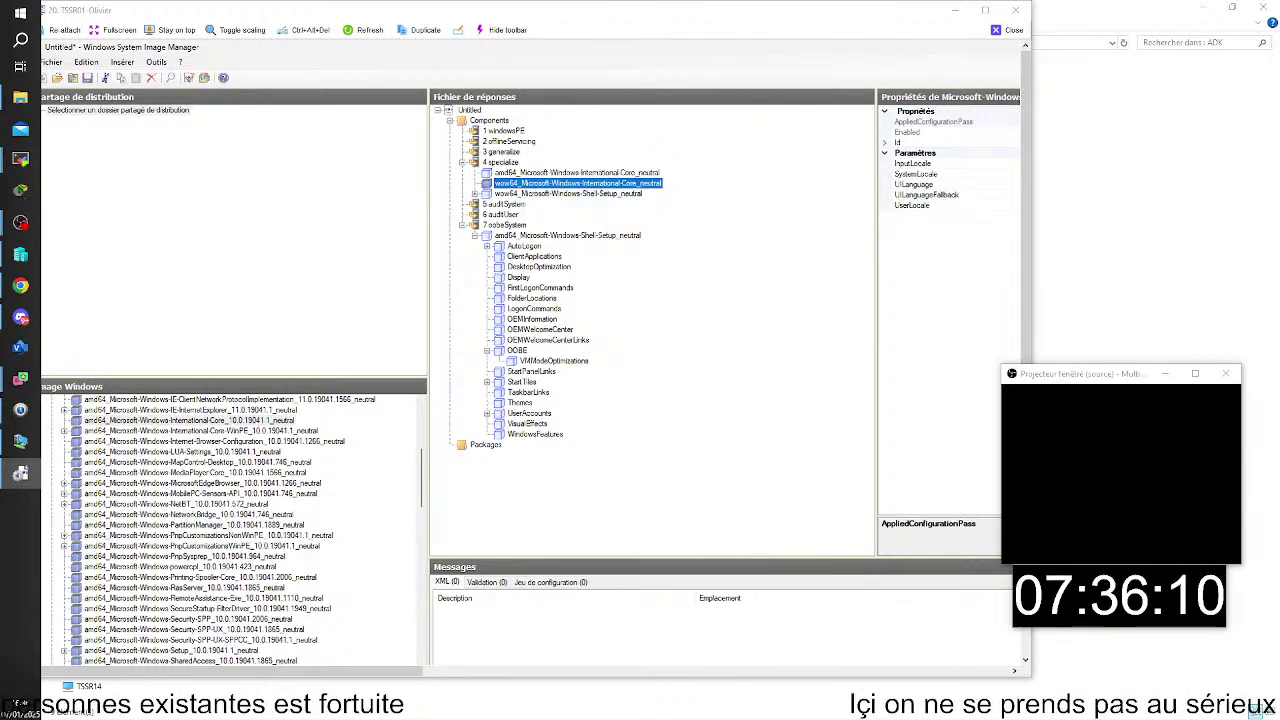
left_click(912, 163)
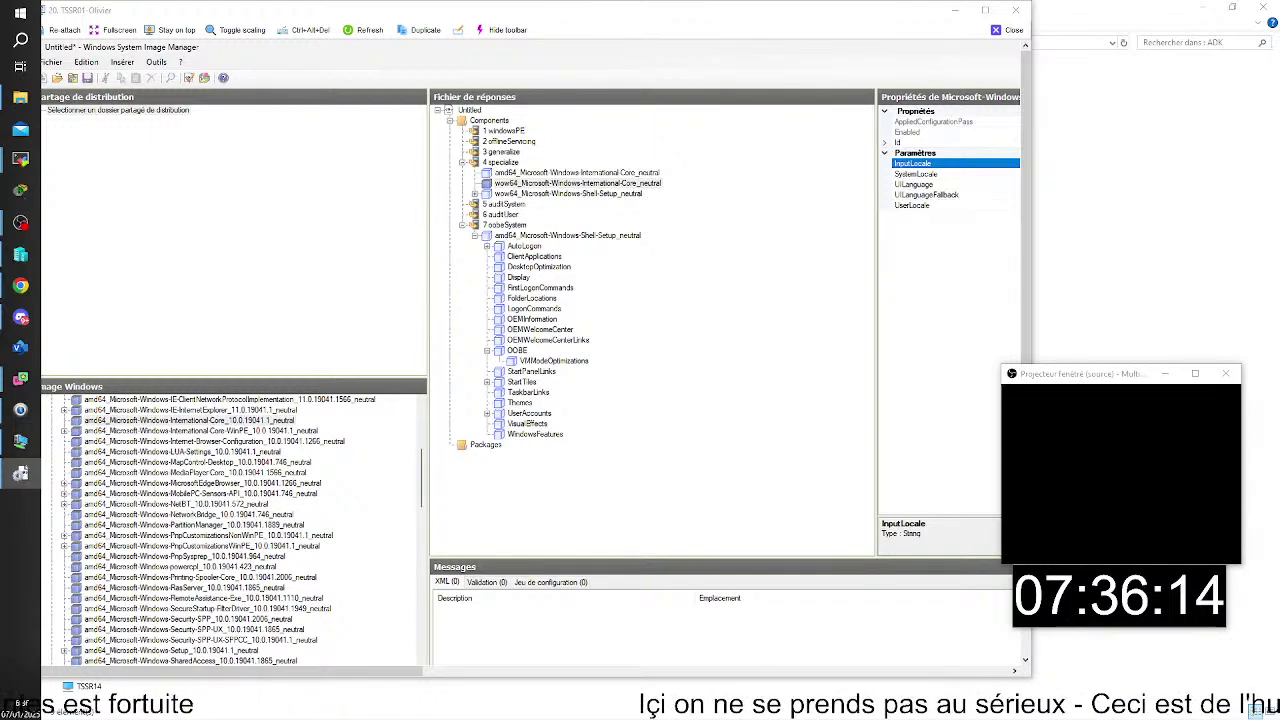
left_click(615, 173)
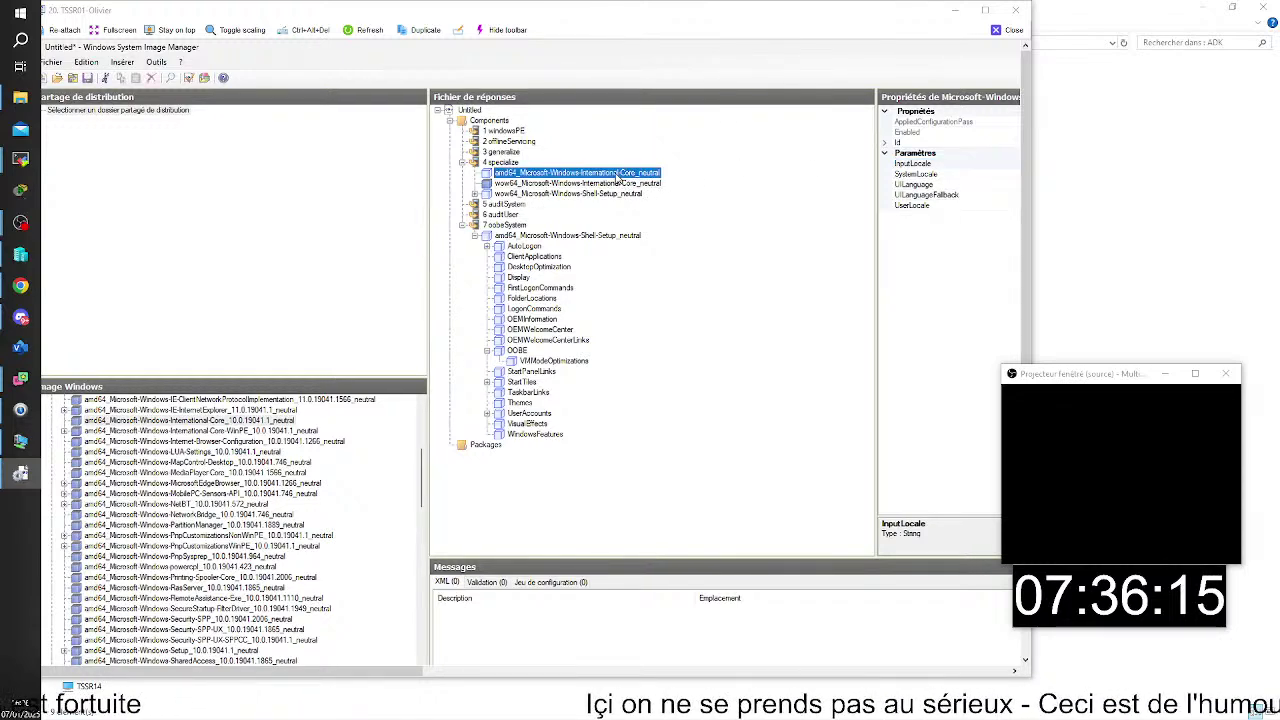
left_click(930, 163)
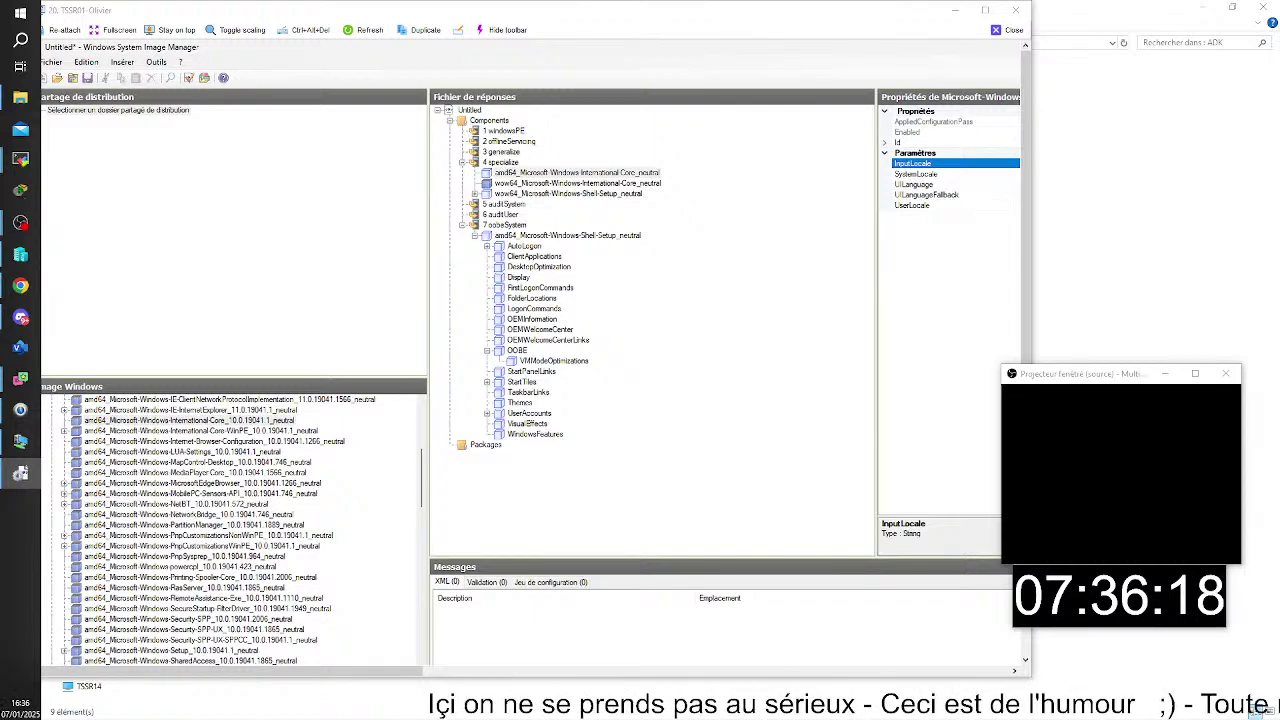
Set SystemLocale, UILanguage and UserLocale to fr-FR in the specialize amd64 International-Core component.
left_click(645, 176)
left_click(915, 174)
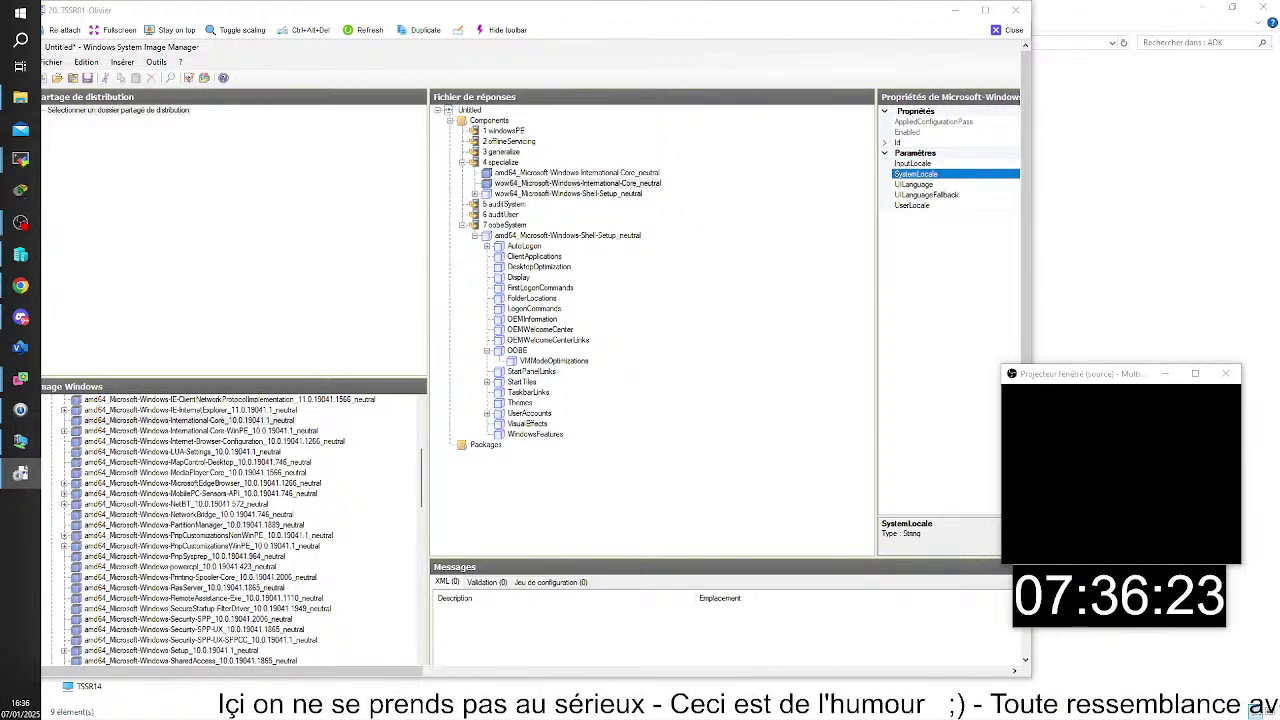
left_click(644, 177)
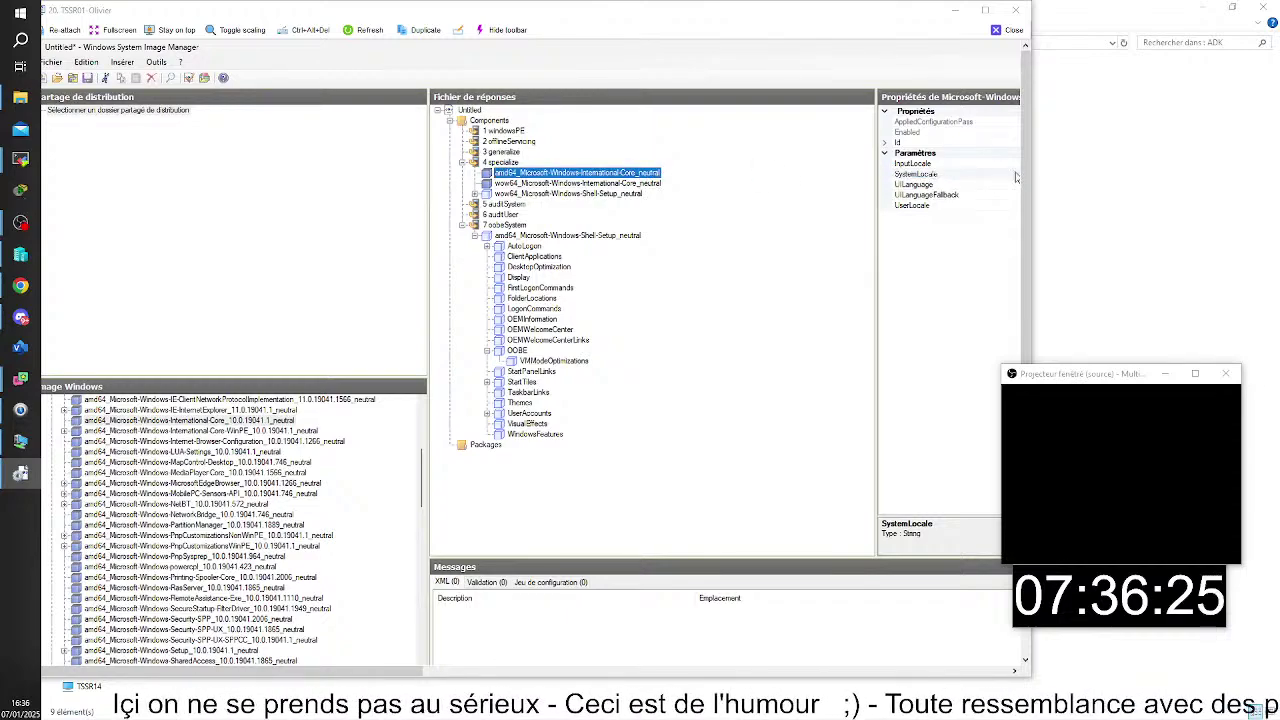
left_click(915, 174)
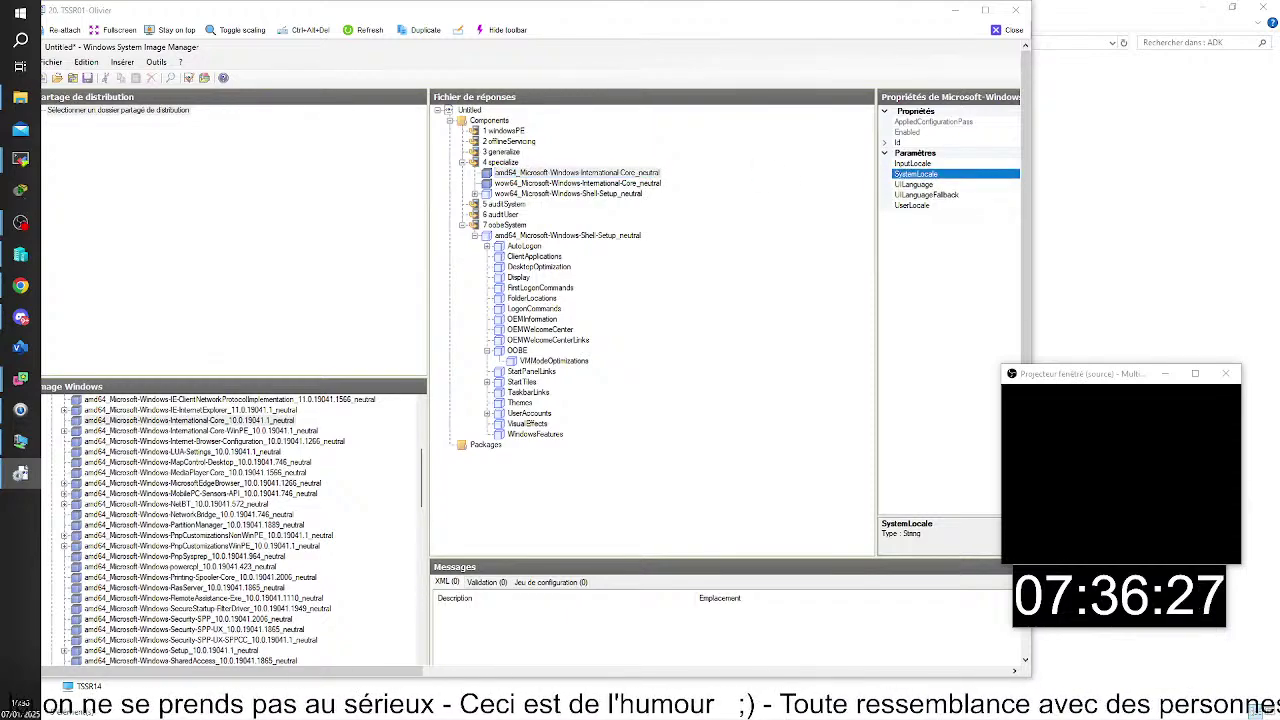
left_click(913, 184)
left_click(911, 205)
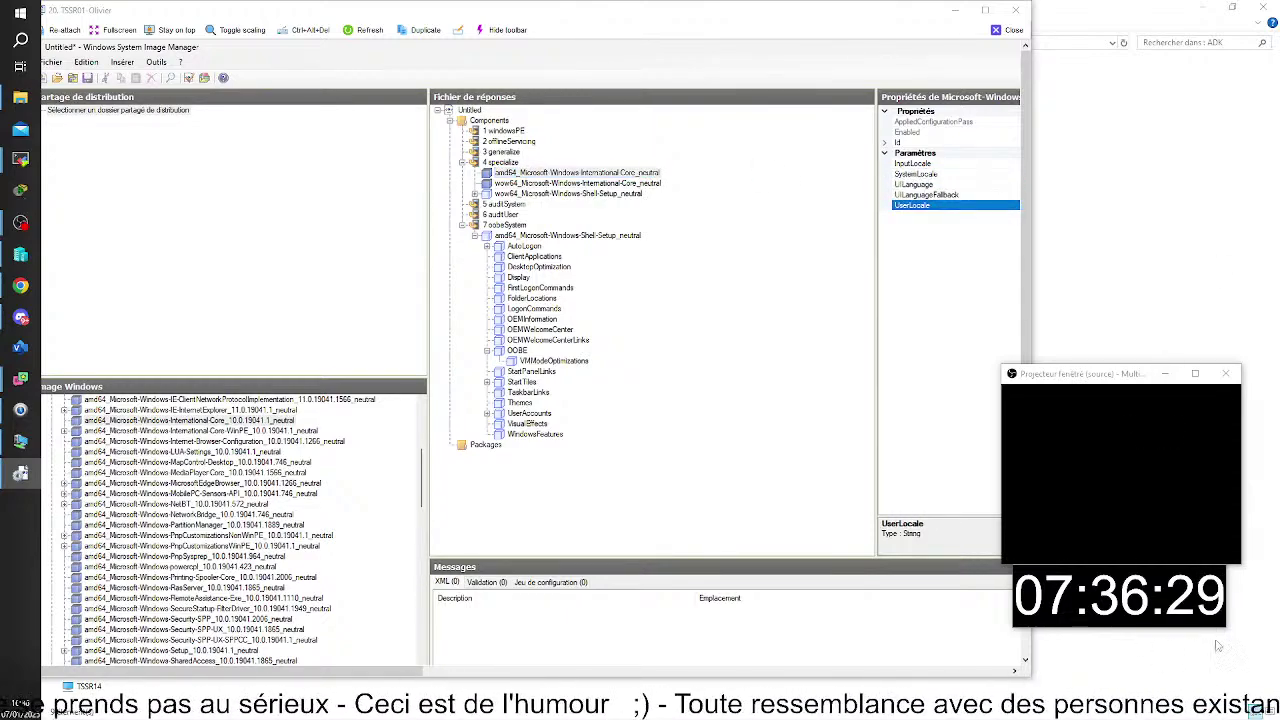
Delete the wow64 International-Core and wow64 Shell-Setup components from pass 4 specialize.
right_click(535, 186)
left_click_drag(340, 677, 420, 678)
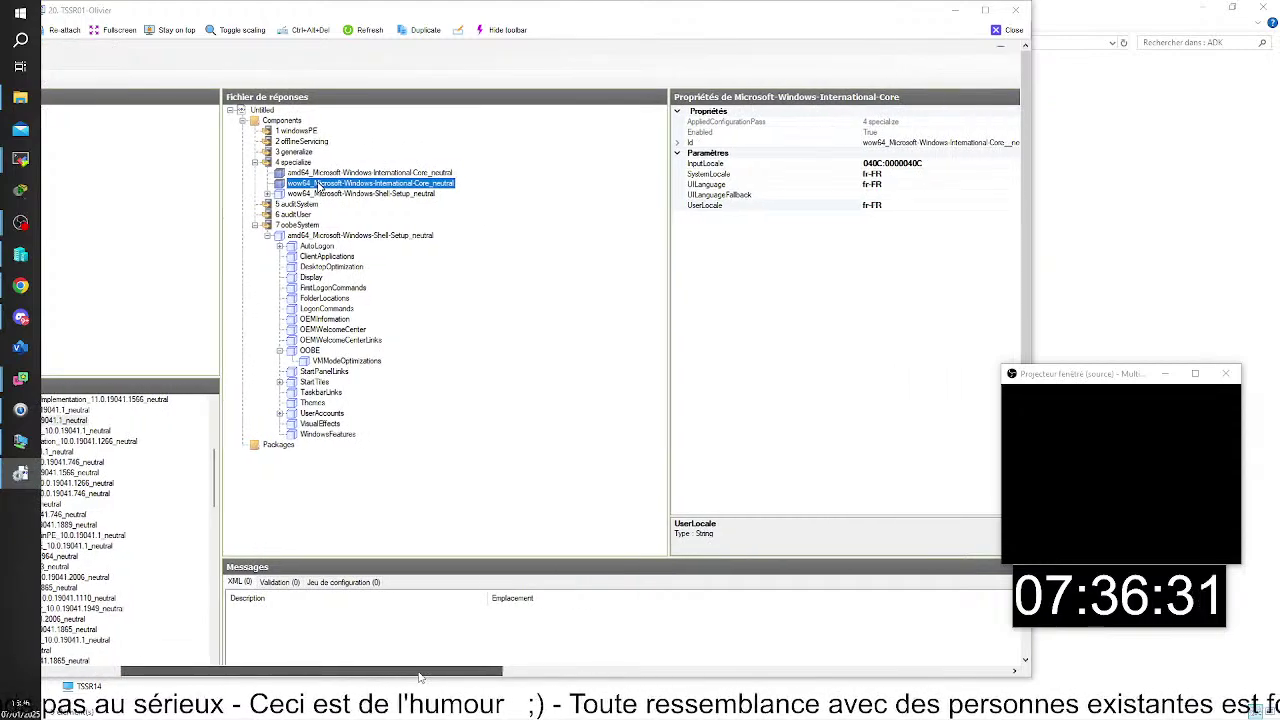
left_click(368, 232)
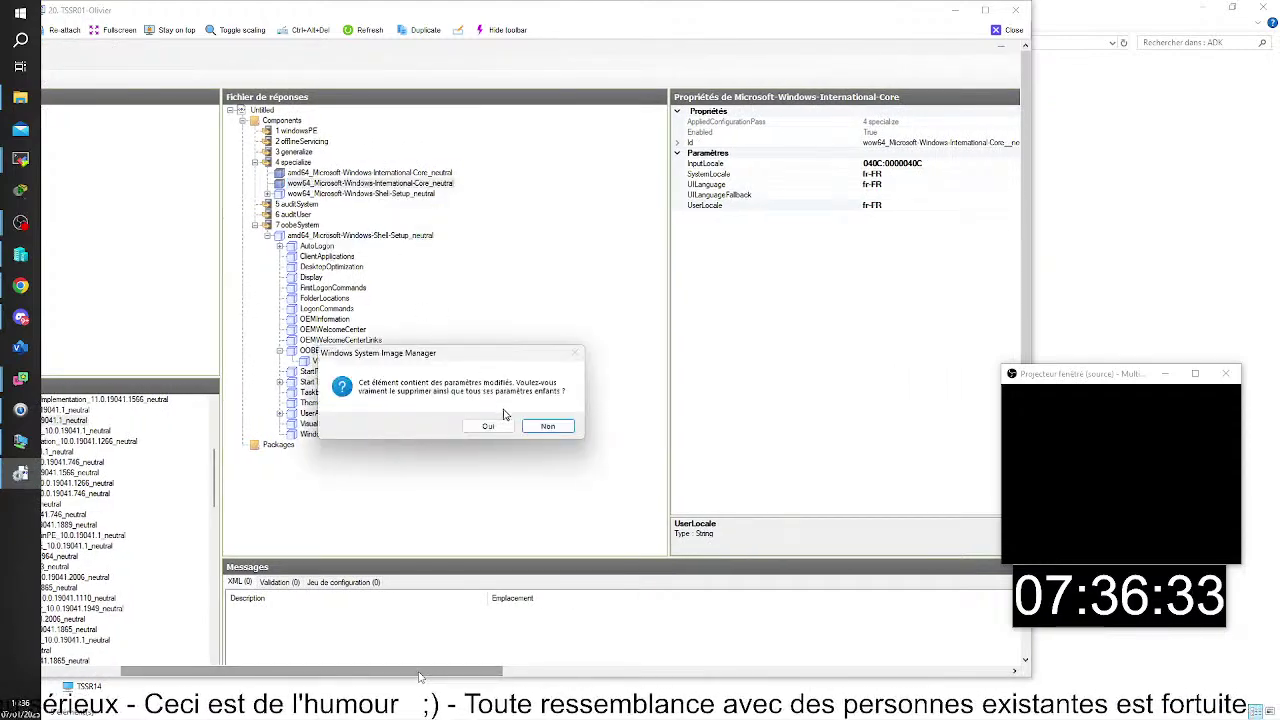
left_click(502, 425)
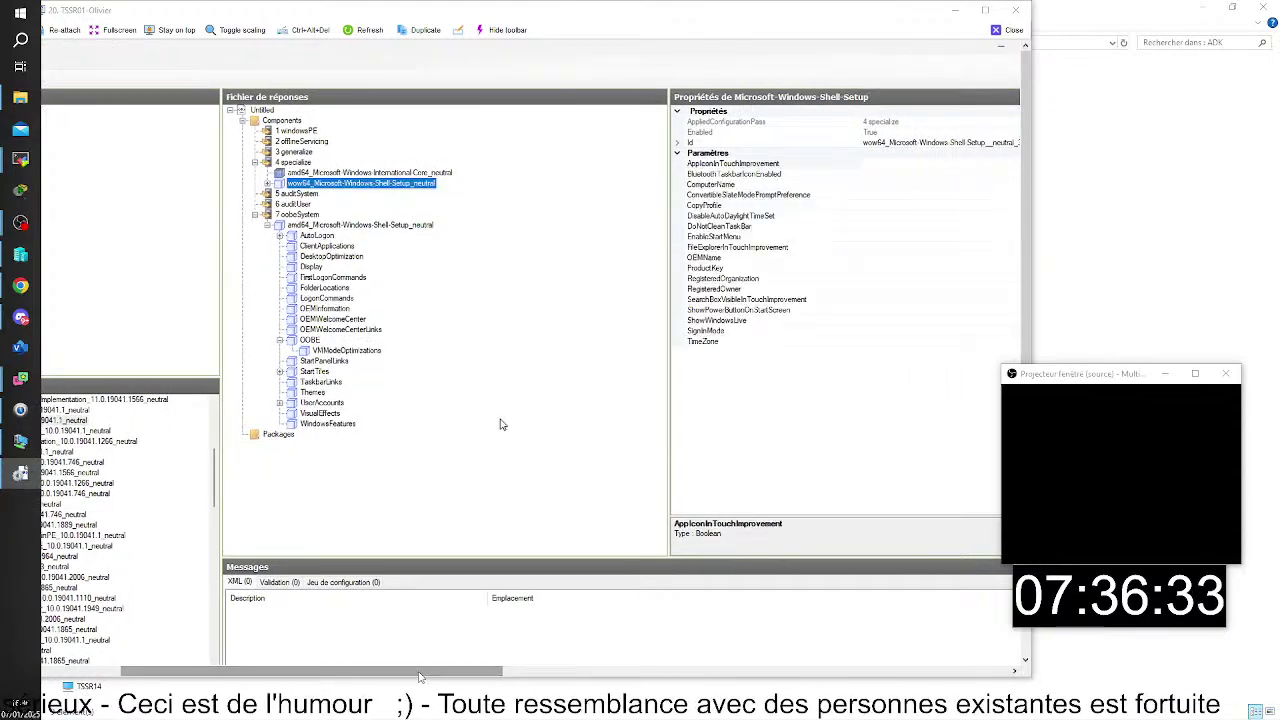
right_click(354, 187)
left_click(398, 237)
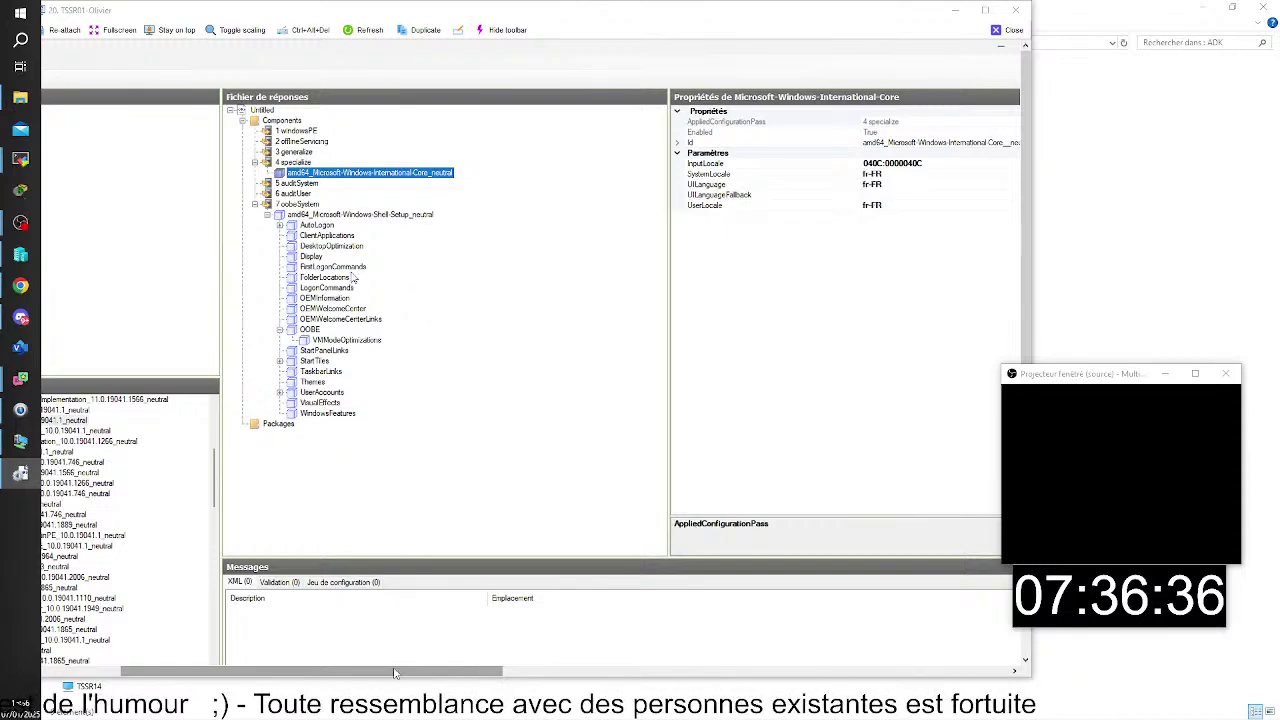
Set HideEULAPage to true in the OOBE node of the oobeSystem amd64 Shell-Setup component.
left_click(452, 289)
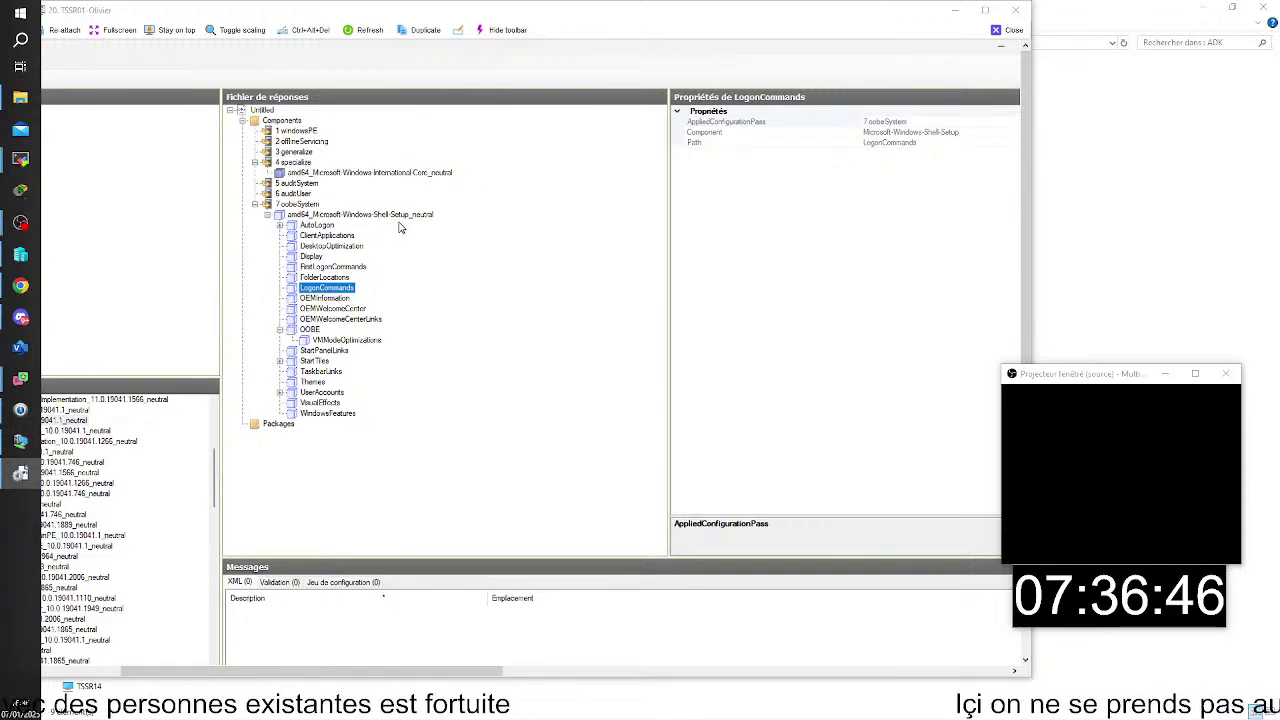
left_click(312, 331)
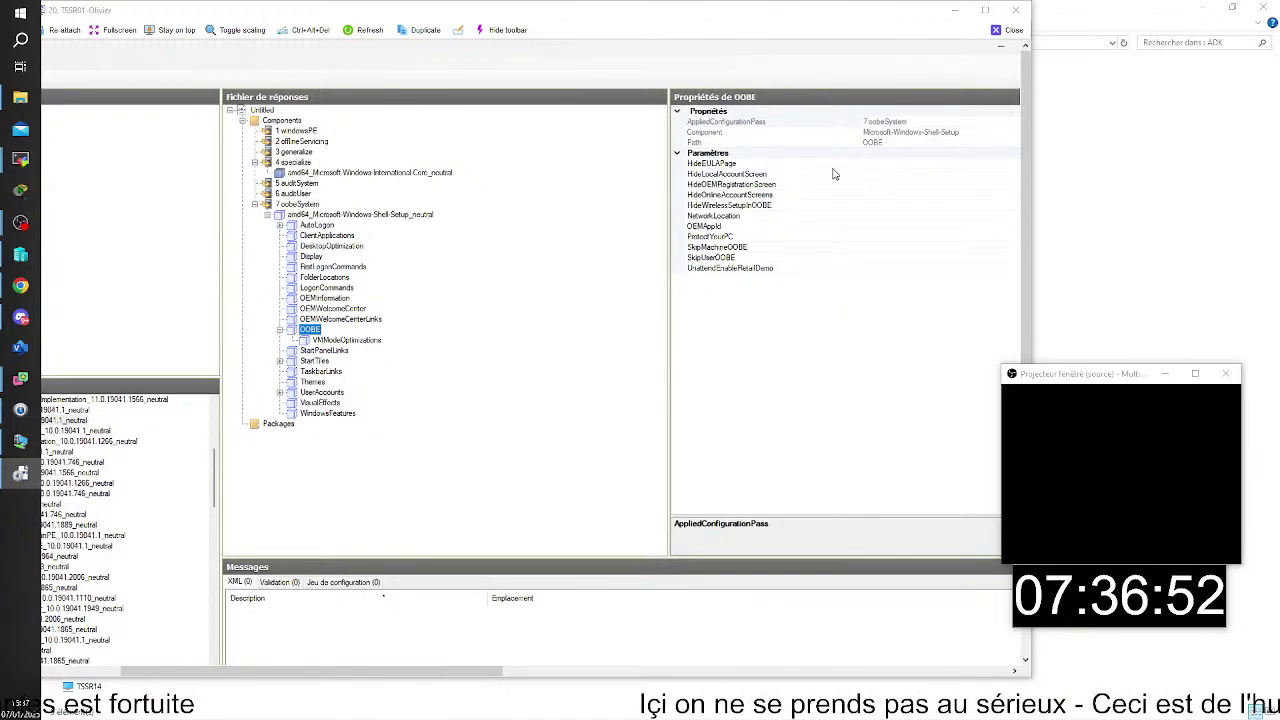
left_click(879, 163)
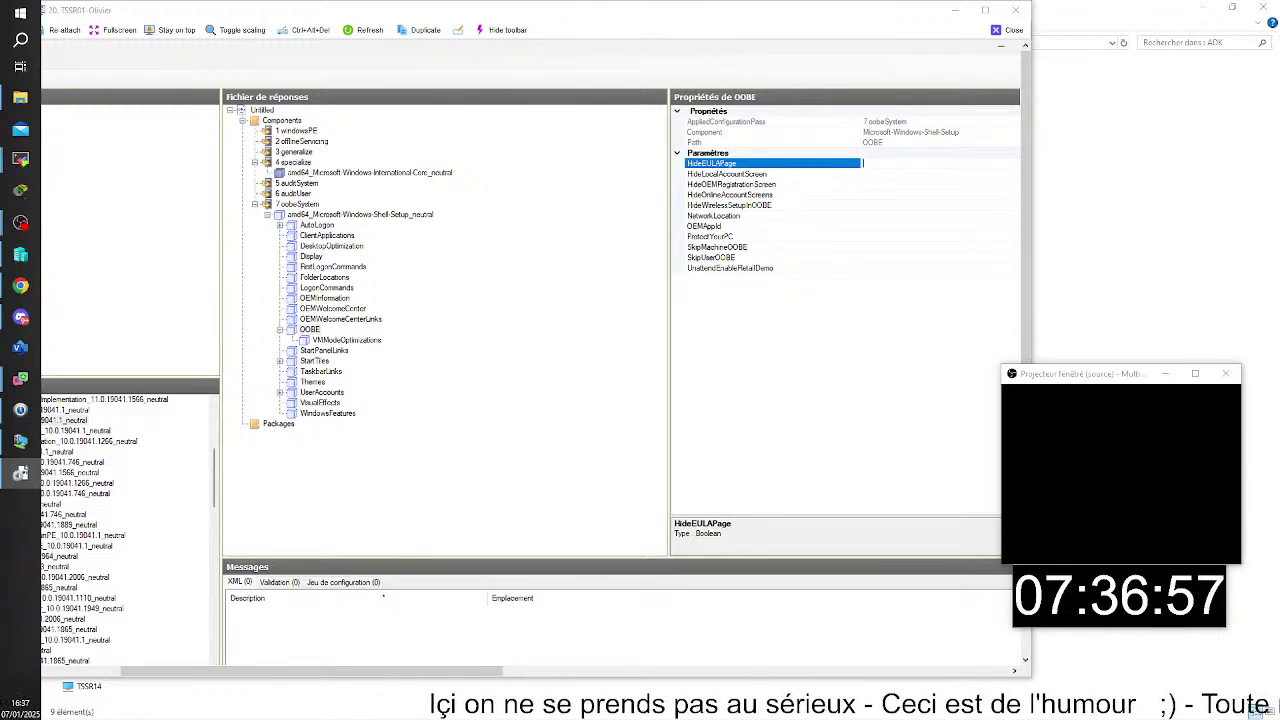
left_click(976, 164)
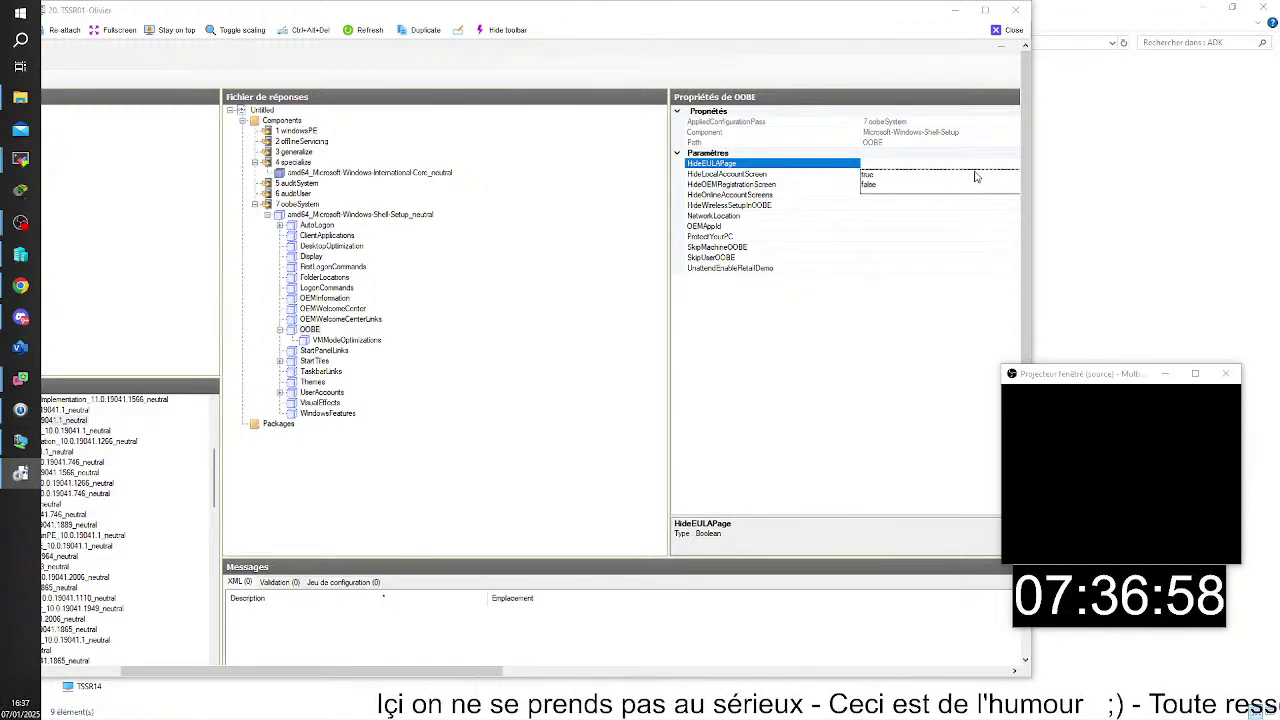
left_click(868, 174)
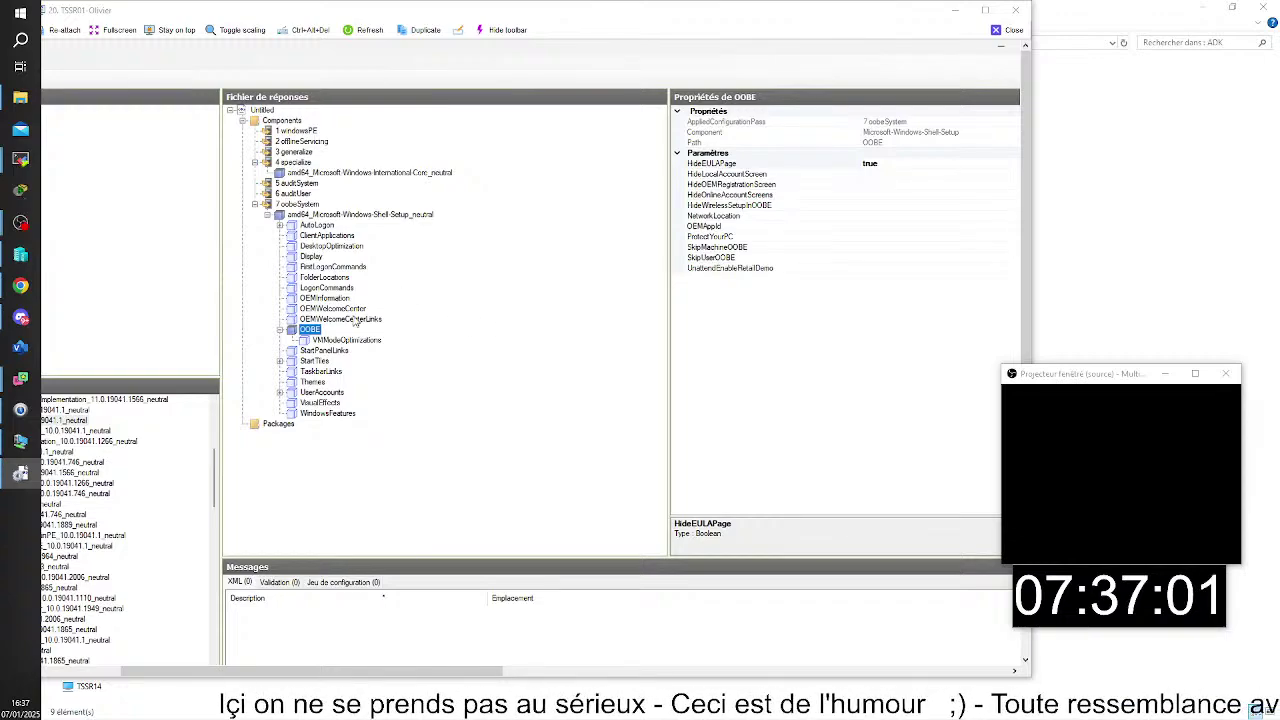
Delete the AutoLogon and ClientApplications nodes from the oobeSystem amd64 Shell-Setup component.
right_click(292, 226)
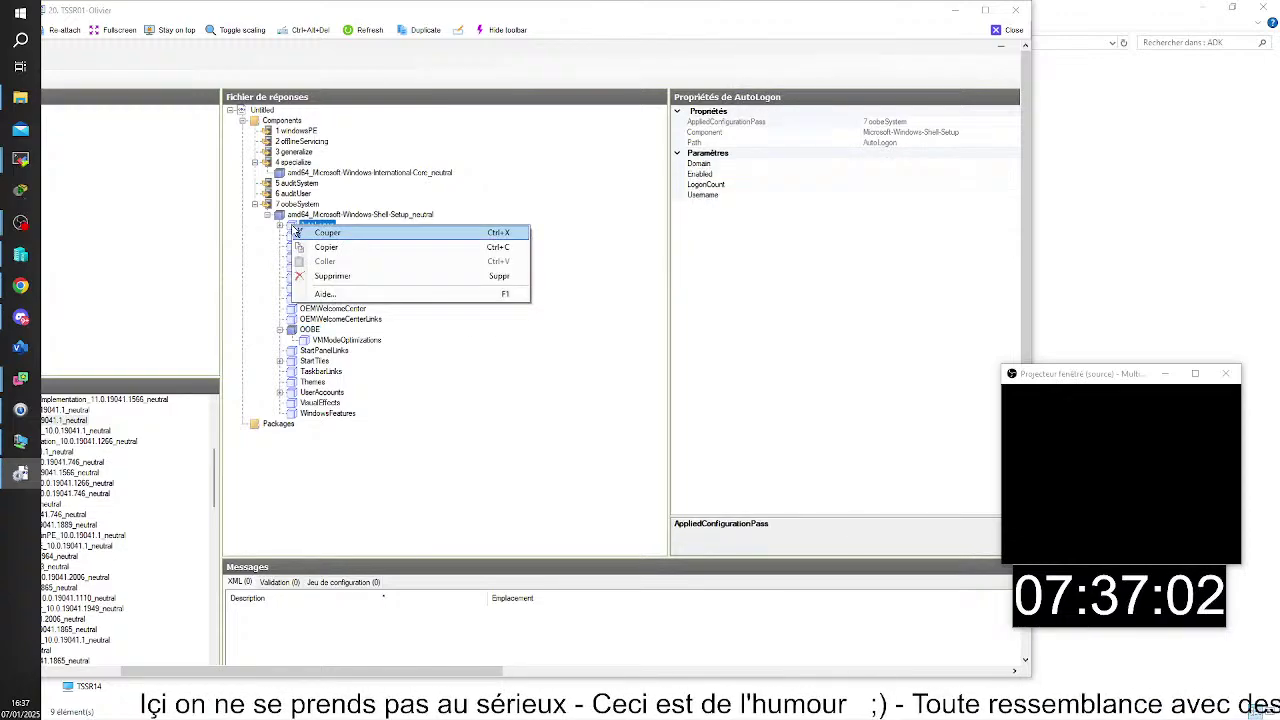
left_click(336, 278)
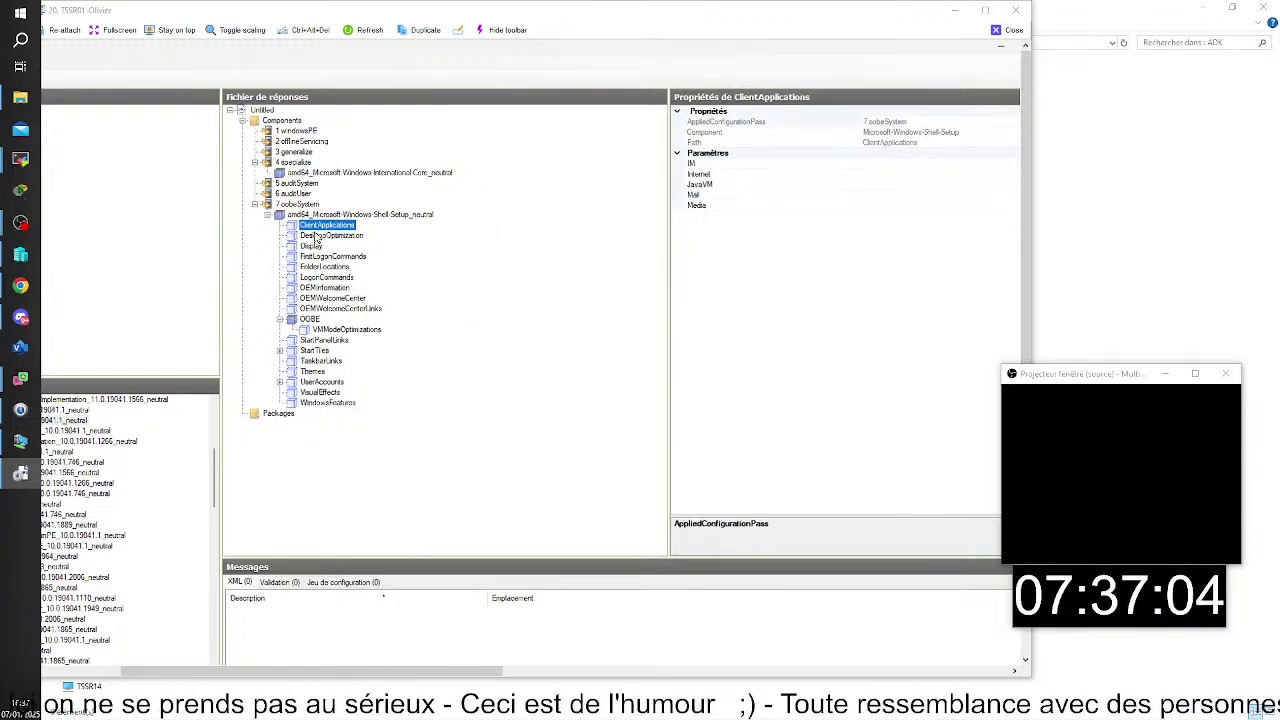
right_click(300, 226)
left_click(336, 276)
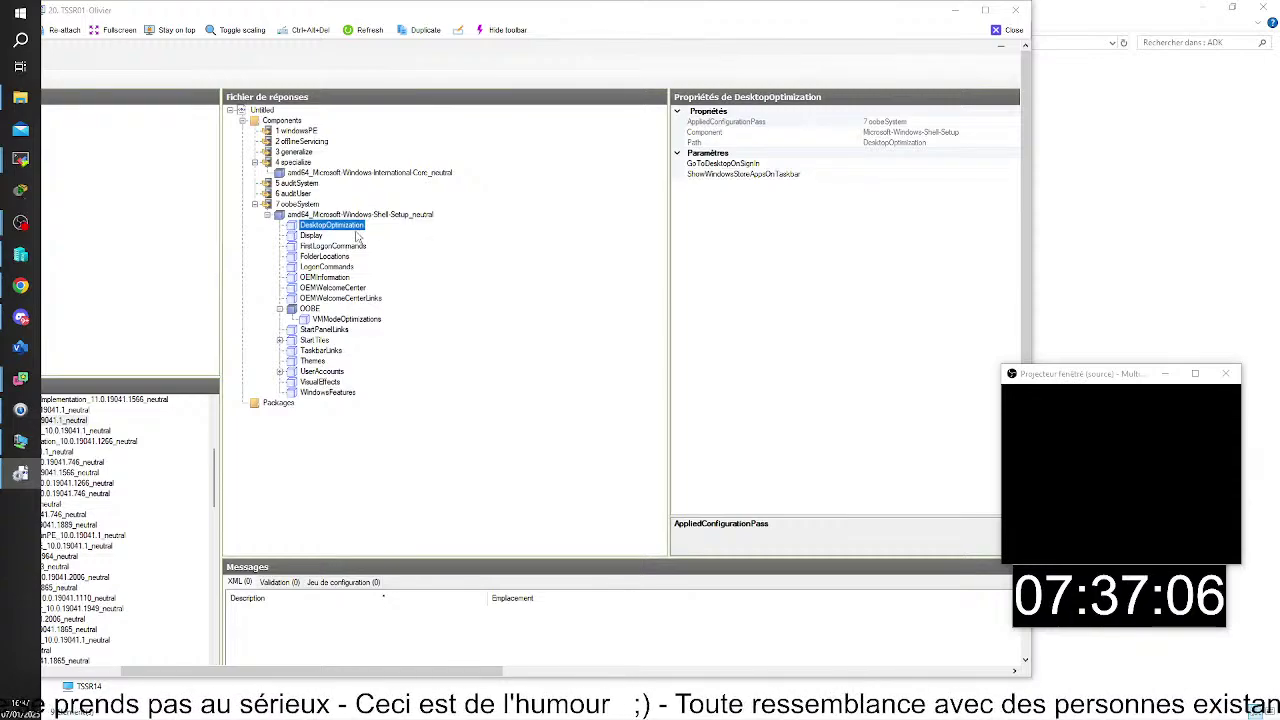
Delete the DesktopOptimization, Display and FirstLogonCommands nodes from the oobeSystem amd64 Shell-Setup component.
left_click(308, 244)
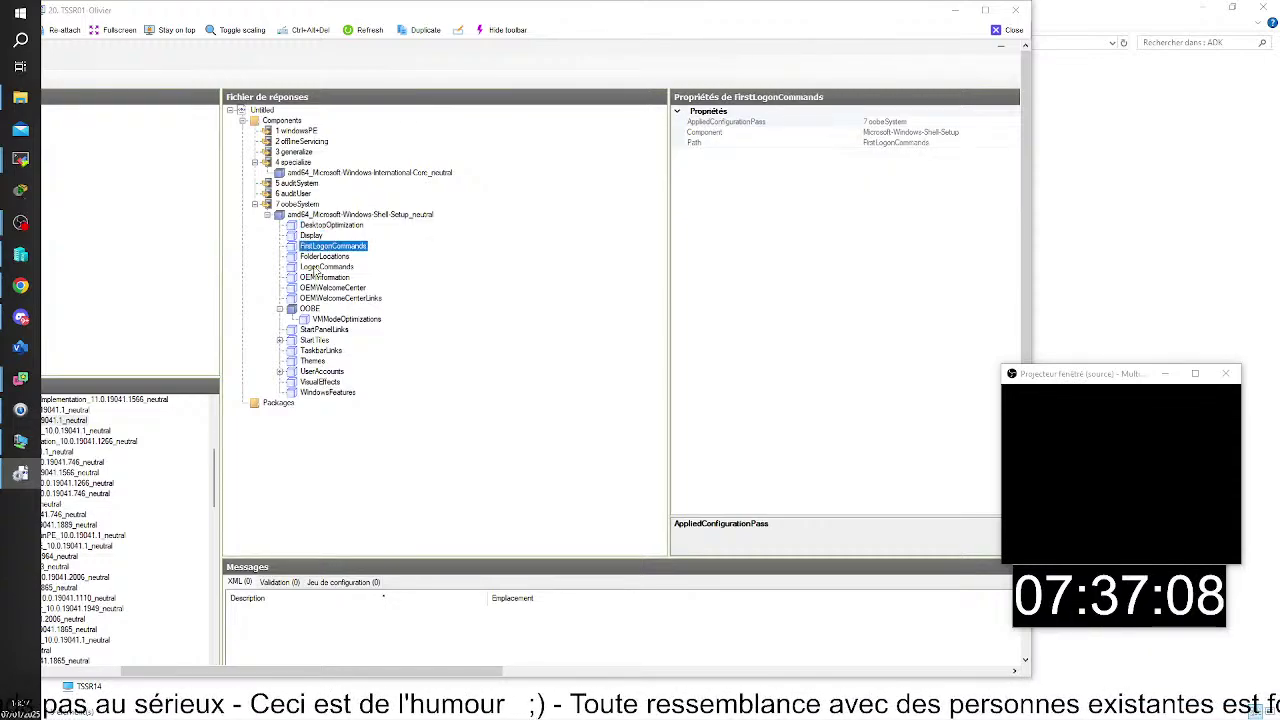
left_click(323, 285)
left_click(323, 256)
left_click(320, 225)
right_click(312, 226)
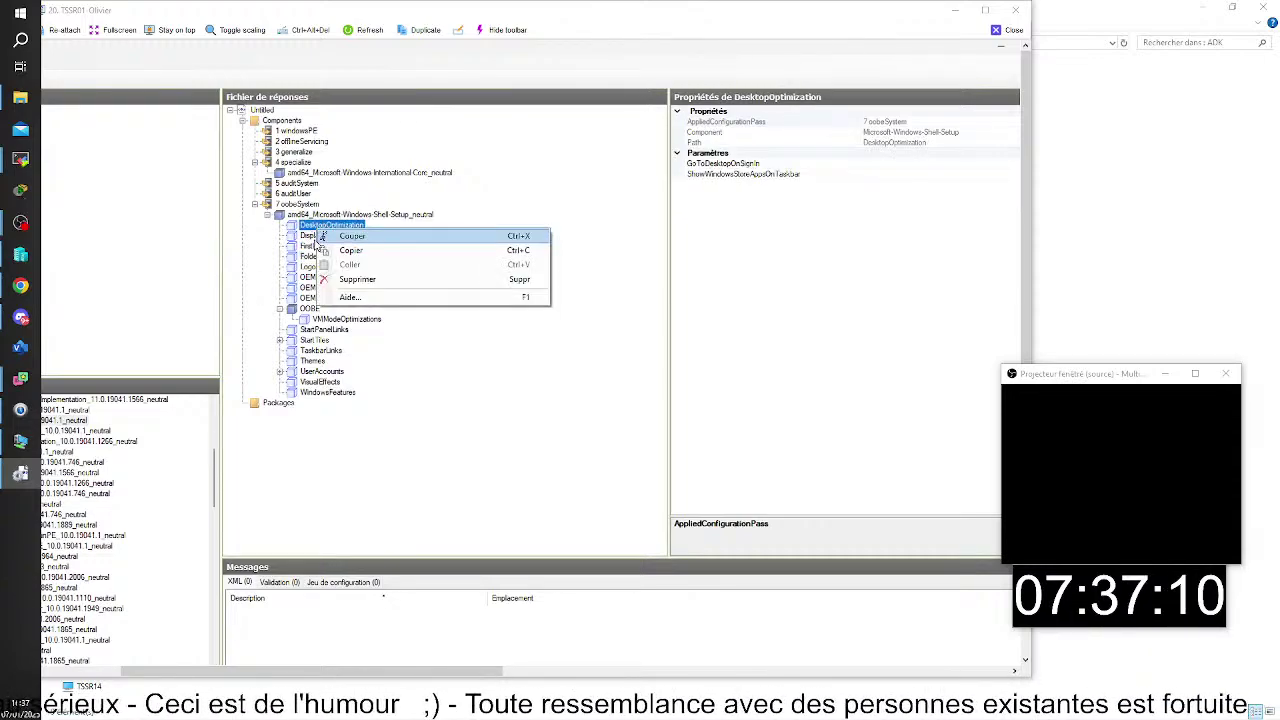
left_click(336, 277)
right_click(312, 226)
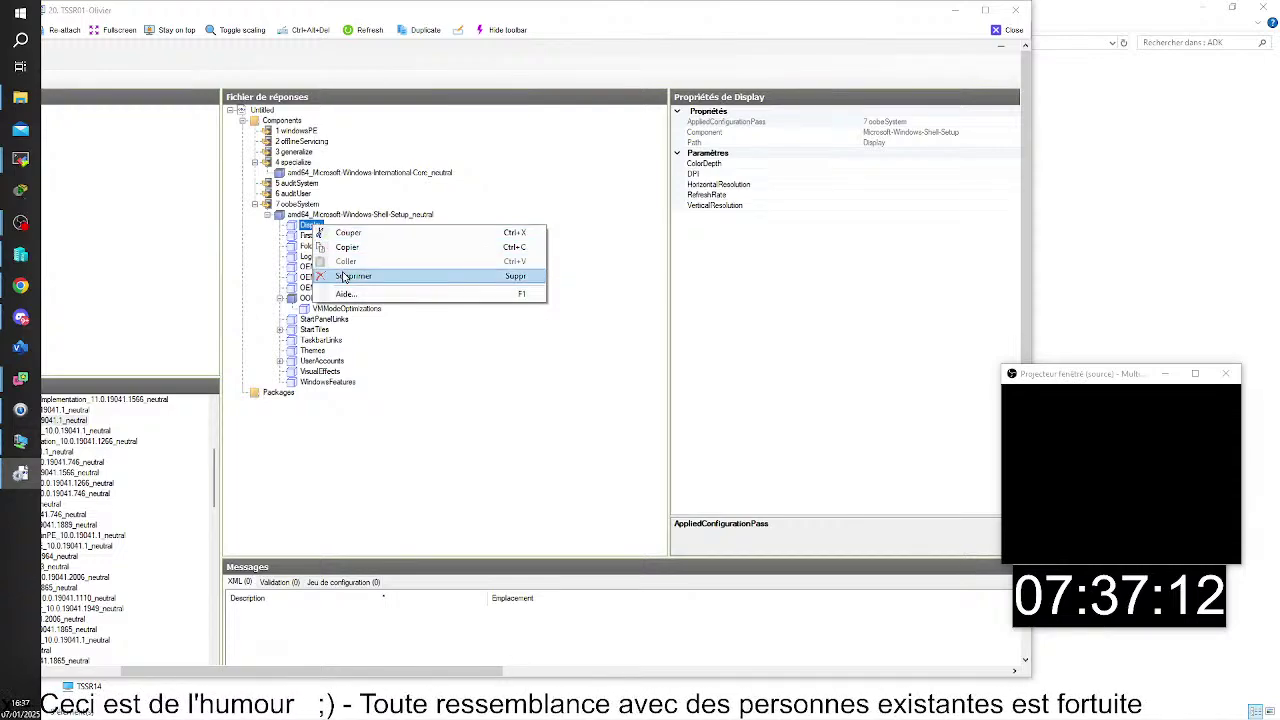
left_click(336, 277)
right_click(318, 227)
left_click(336, 278)
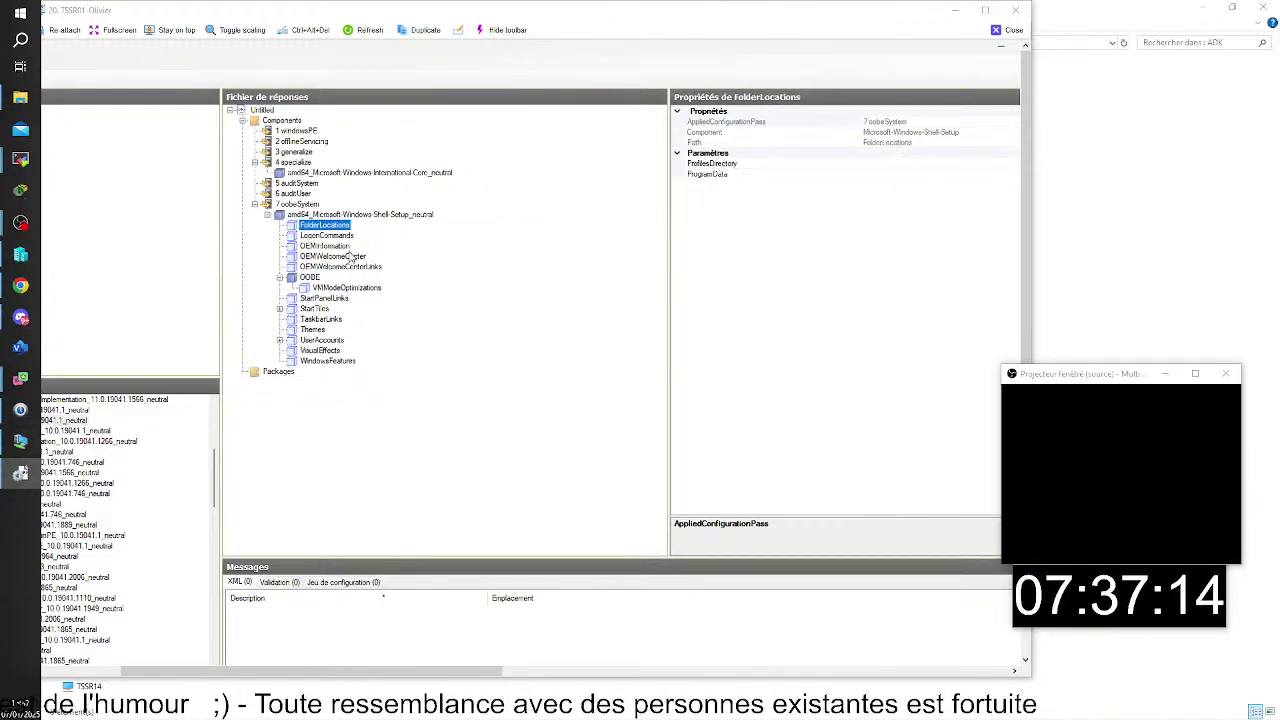
Delete the FolderLocations, LogonCommands, OEMInformation and OEMWelcomeCenter nodes from the oobeSystem amd64 Shell-Setup component.
key("Delete")
key("Delete")
key("Delete")
key("Delete")
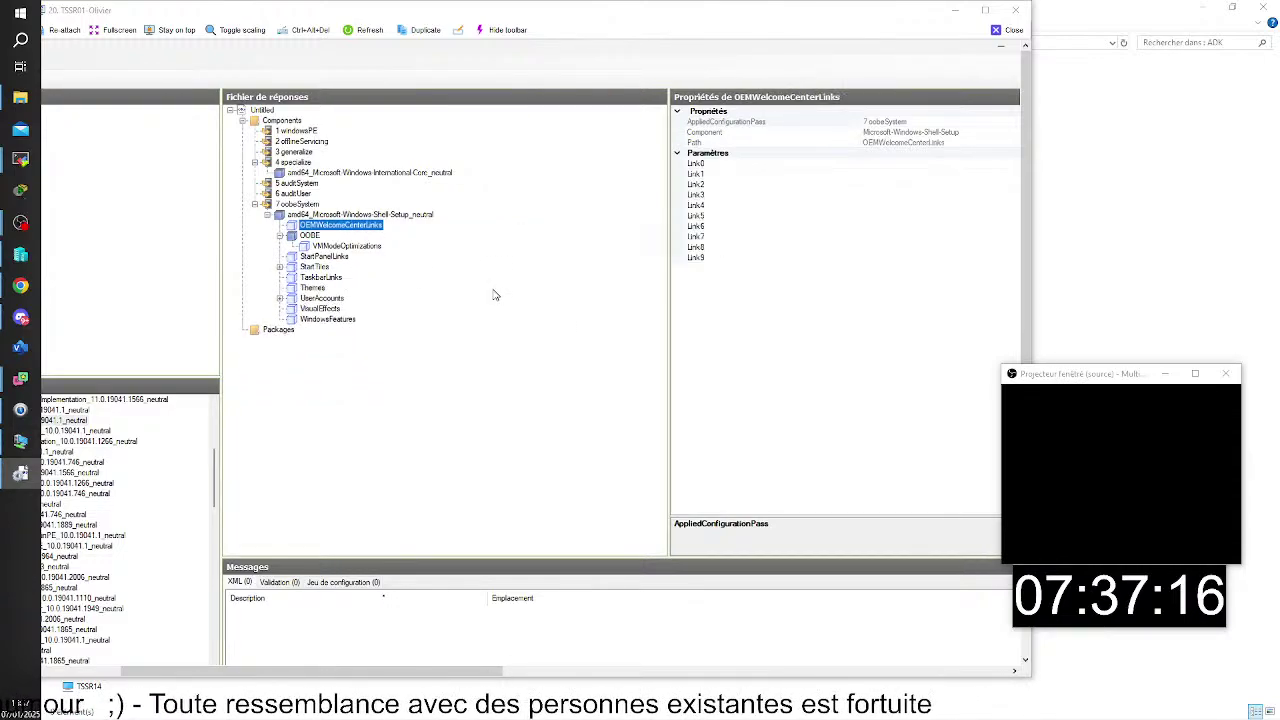
Delete all remaining Shell-Setup nodes except OOBE, from OEMWelcomeCenterLinks through WindowsFeatures, including VMModeOptimizations under OOBE.
left_click(305, 246)
key("Delete")
key("Delete")
key("Delete")
key("Delete")
key("Delete")
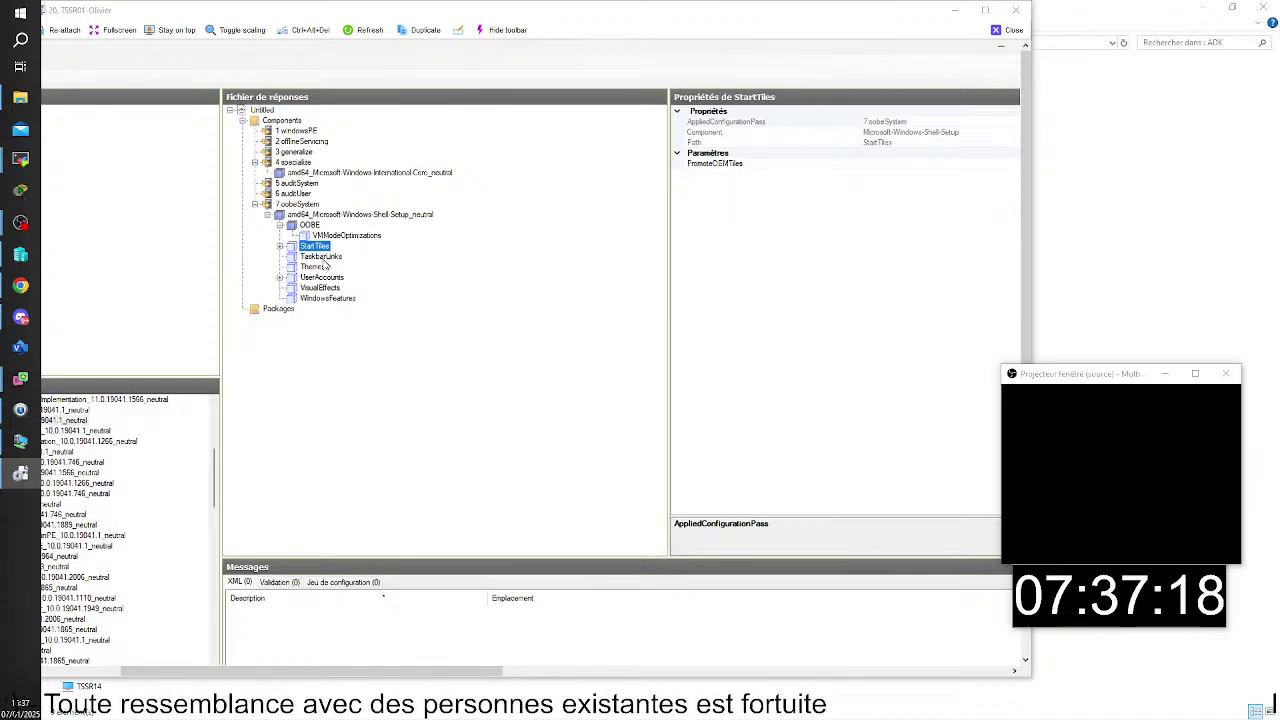
key("Delete")
key("Delete")
key("Delete")
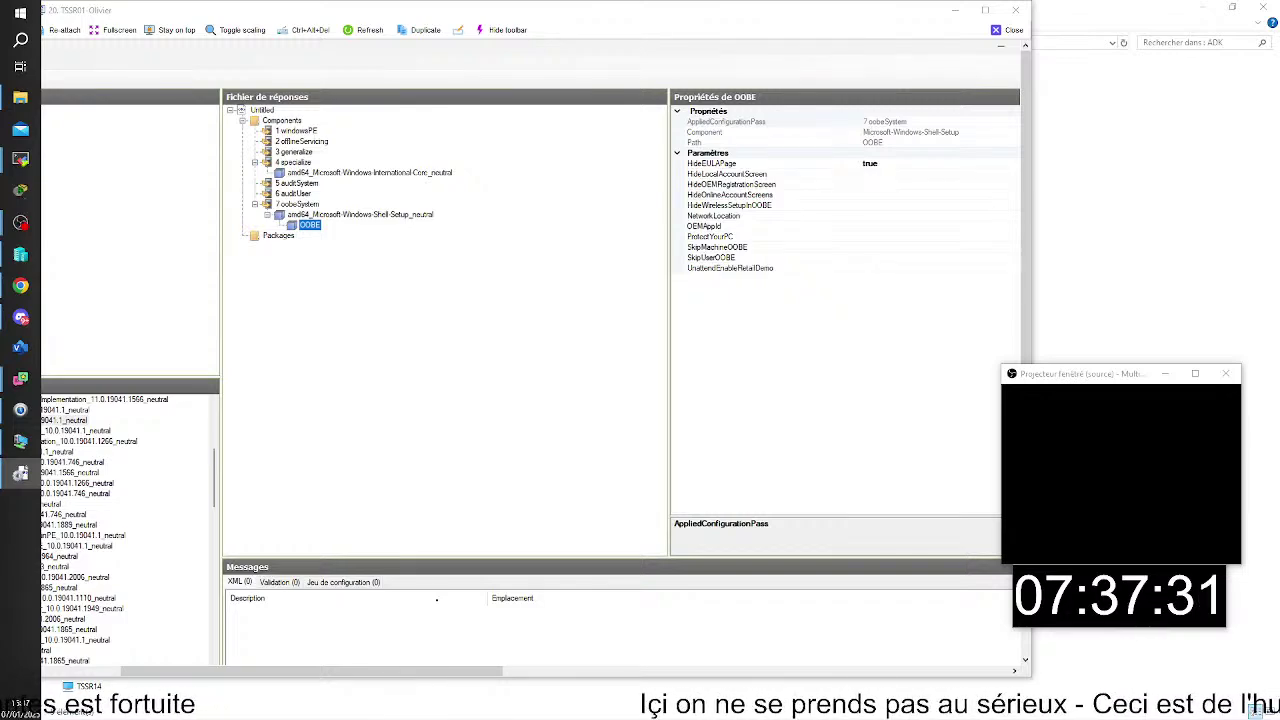
Examine the locale settings of the specialize amd64 International-Core component.
left_click(437, 600)
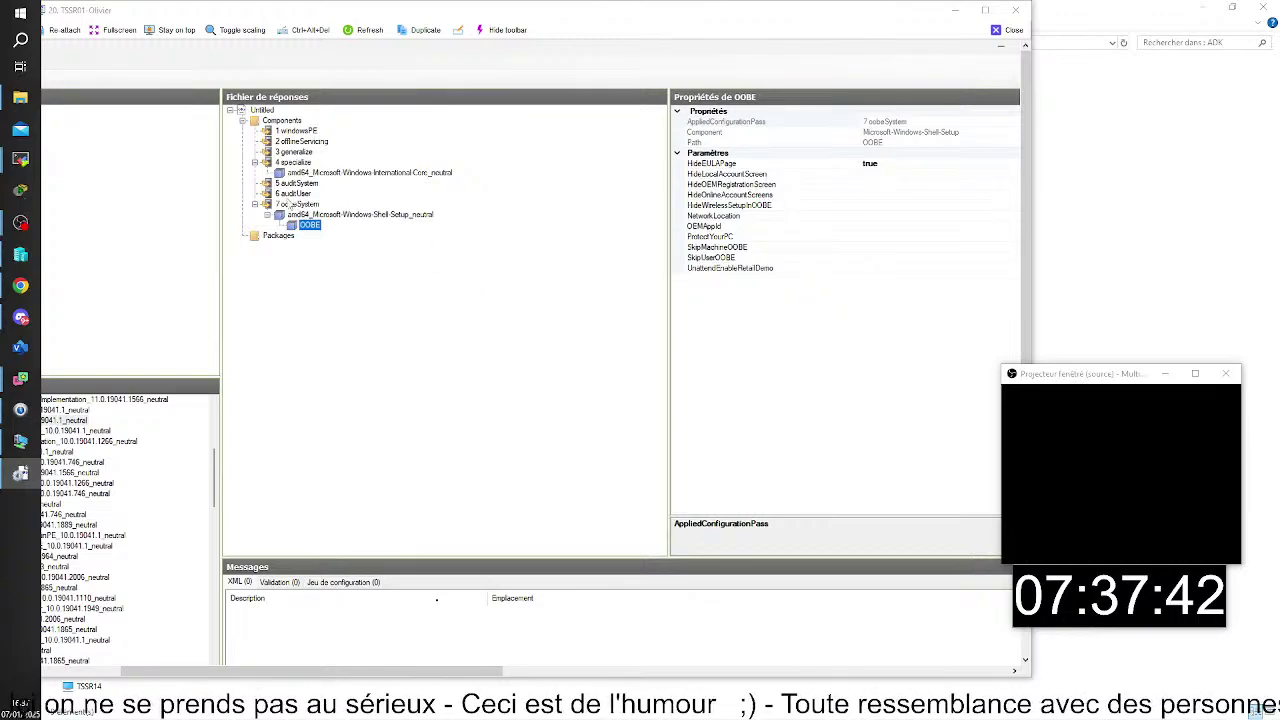
left_click(327, 174)
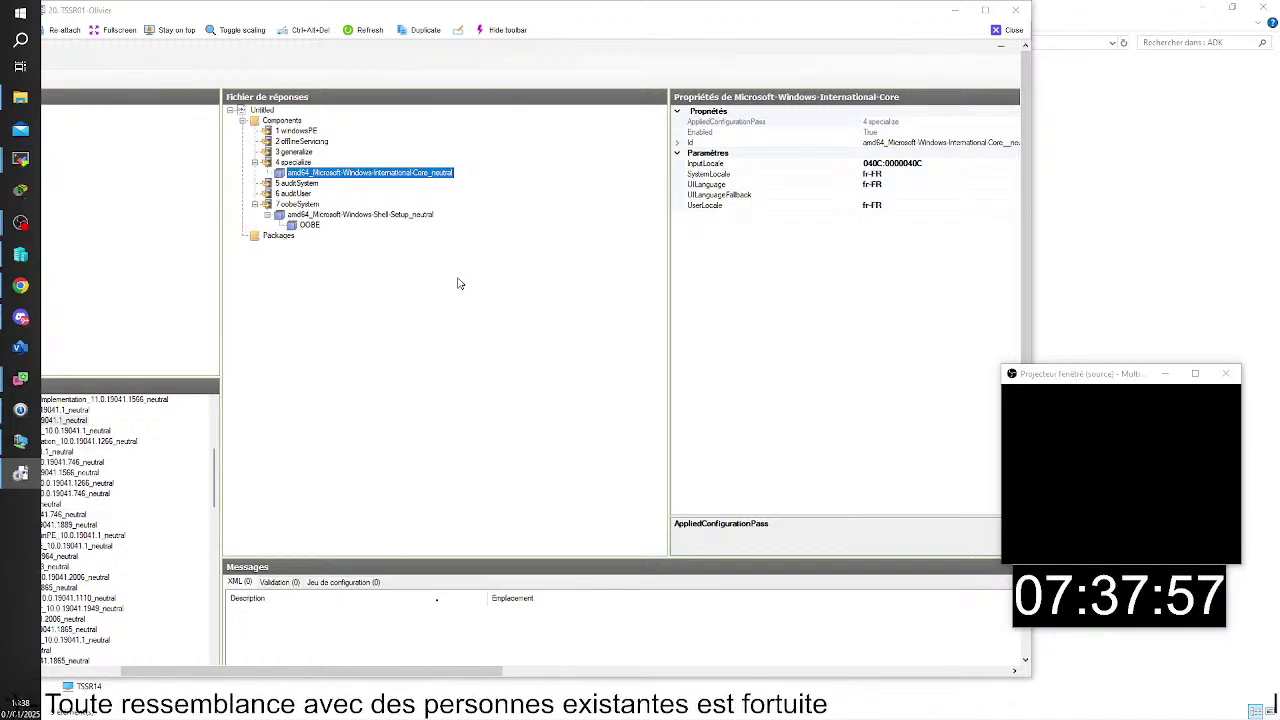
Switch to Hyper-V Manager, connect to the CLIOR01 virtual machine and accept its Windows 10 licence agreement.
mouse_move(465, 706)
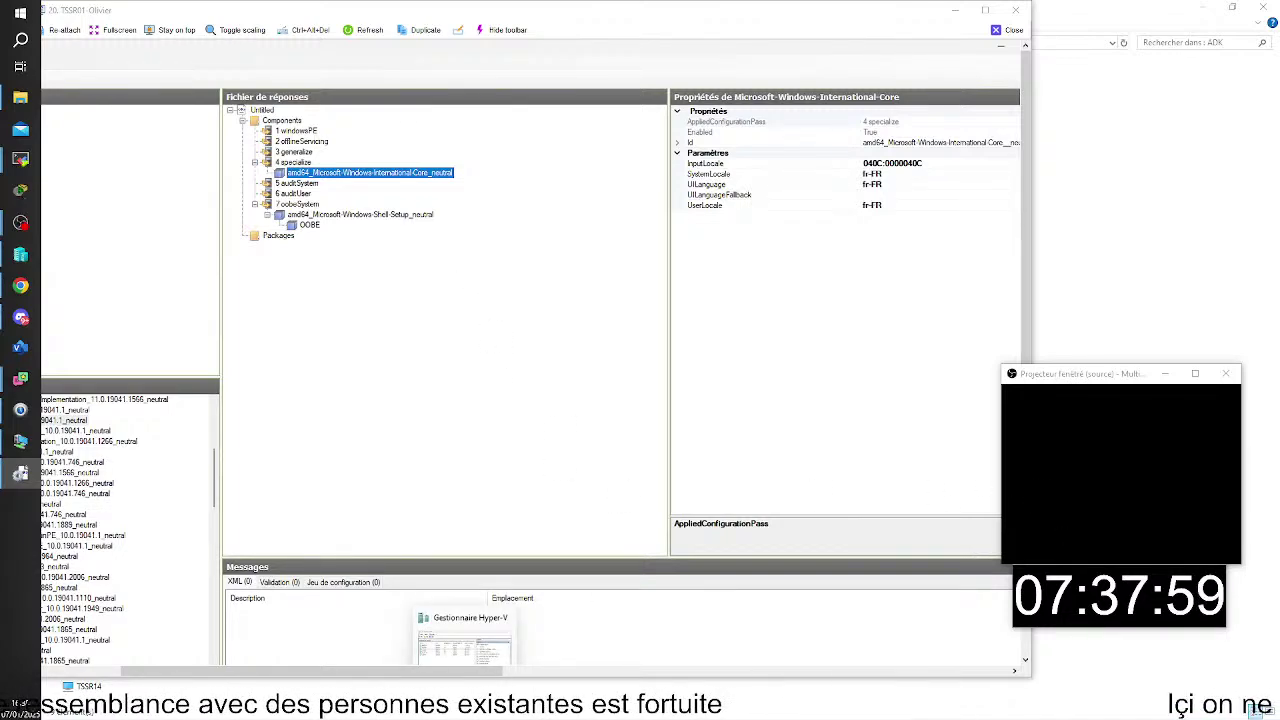
mouse_move(609, 706)
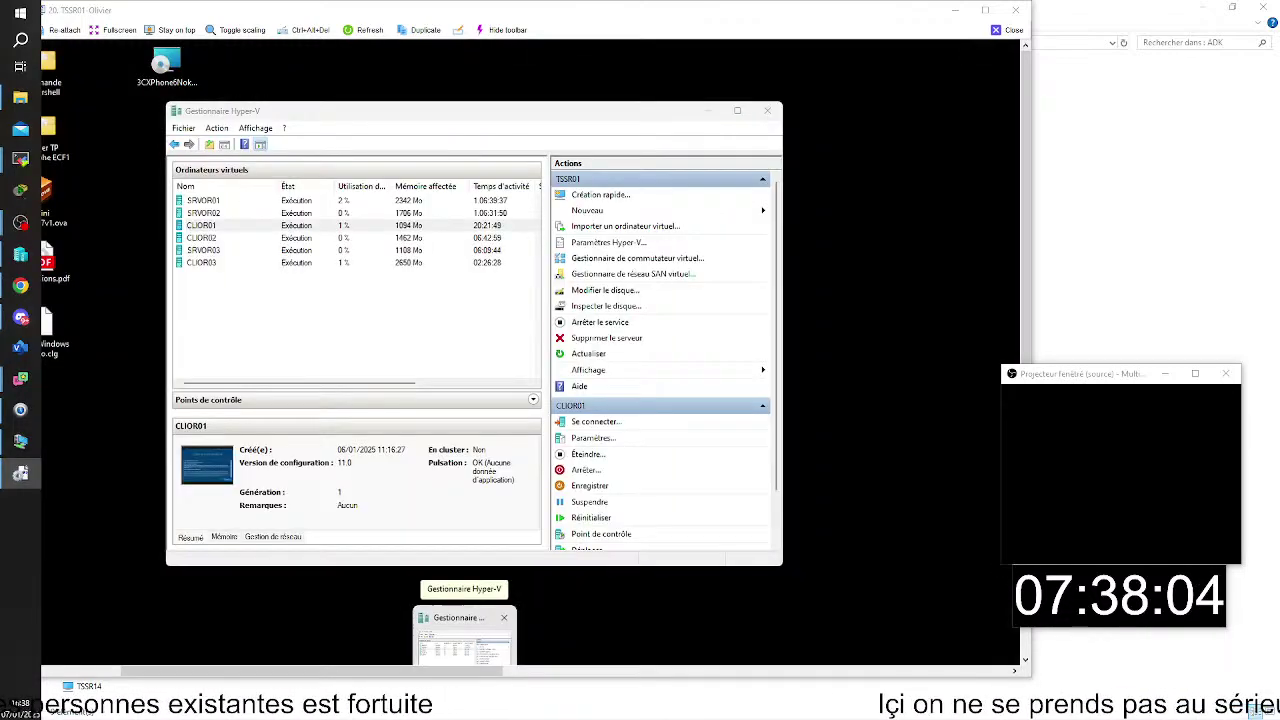
left_click(463, 640)
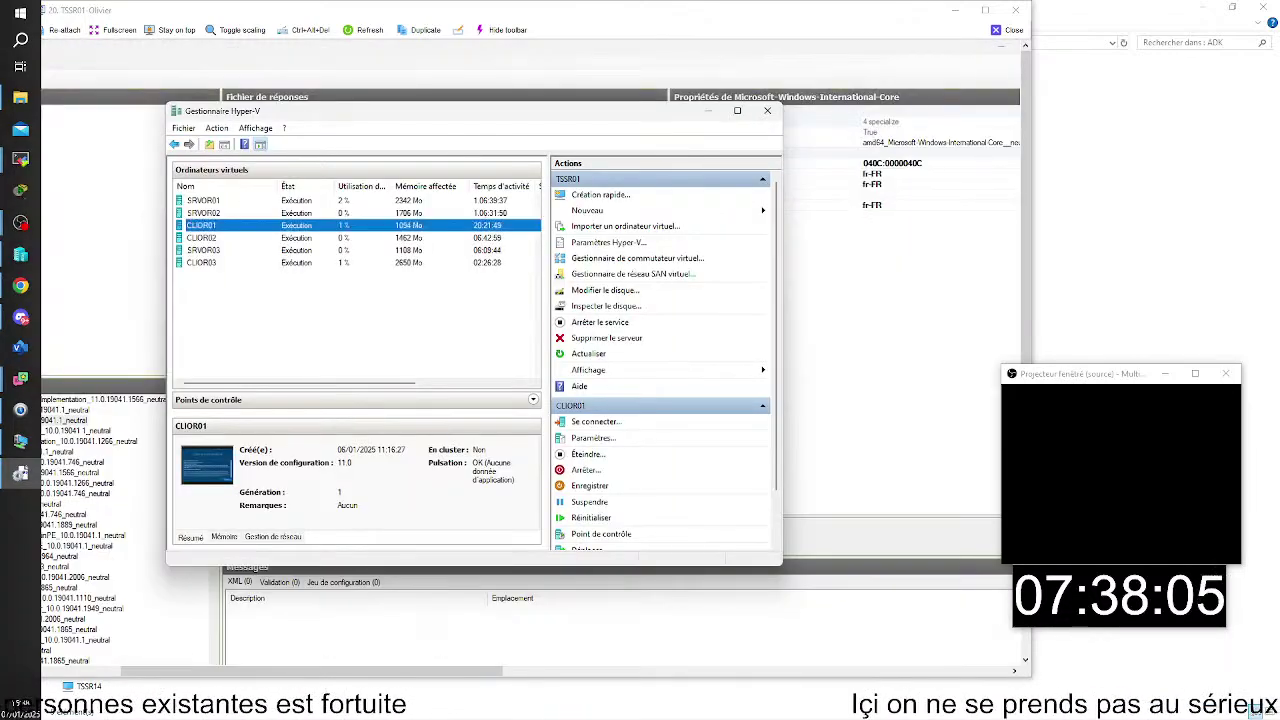
double_click(230, 226)
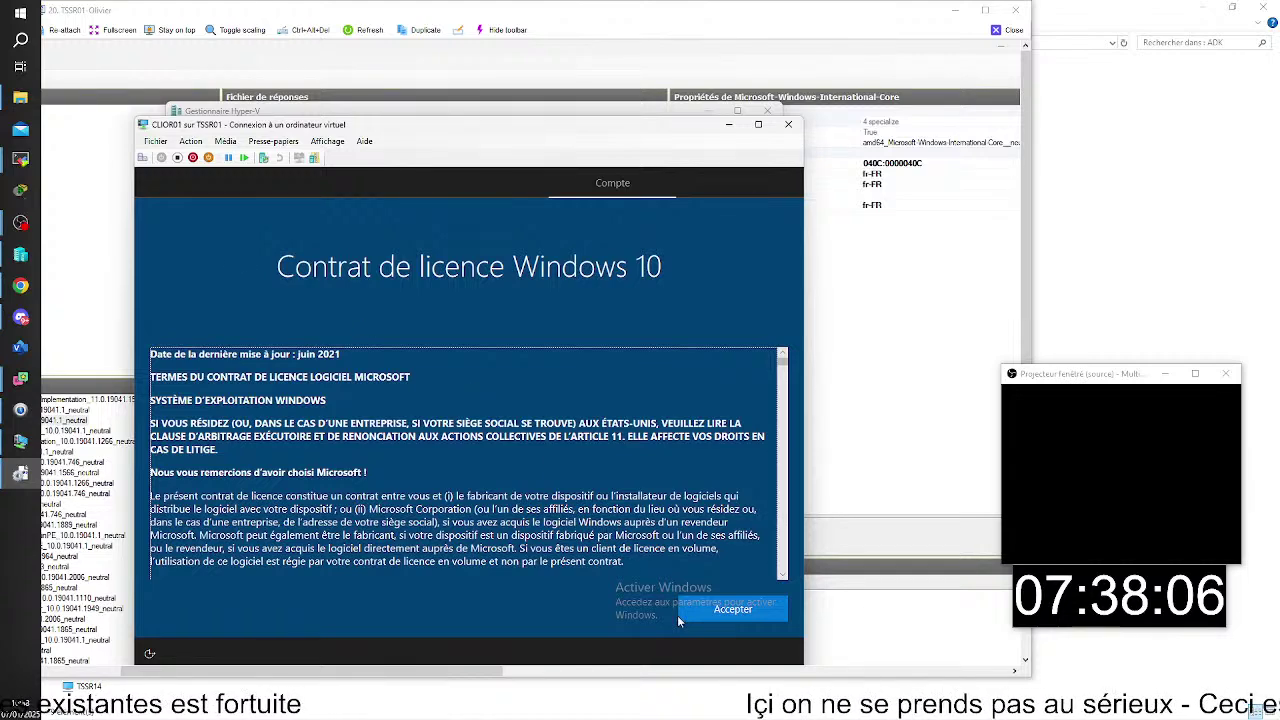
left_click(745, 614)
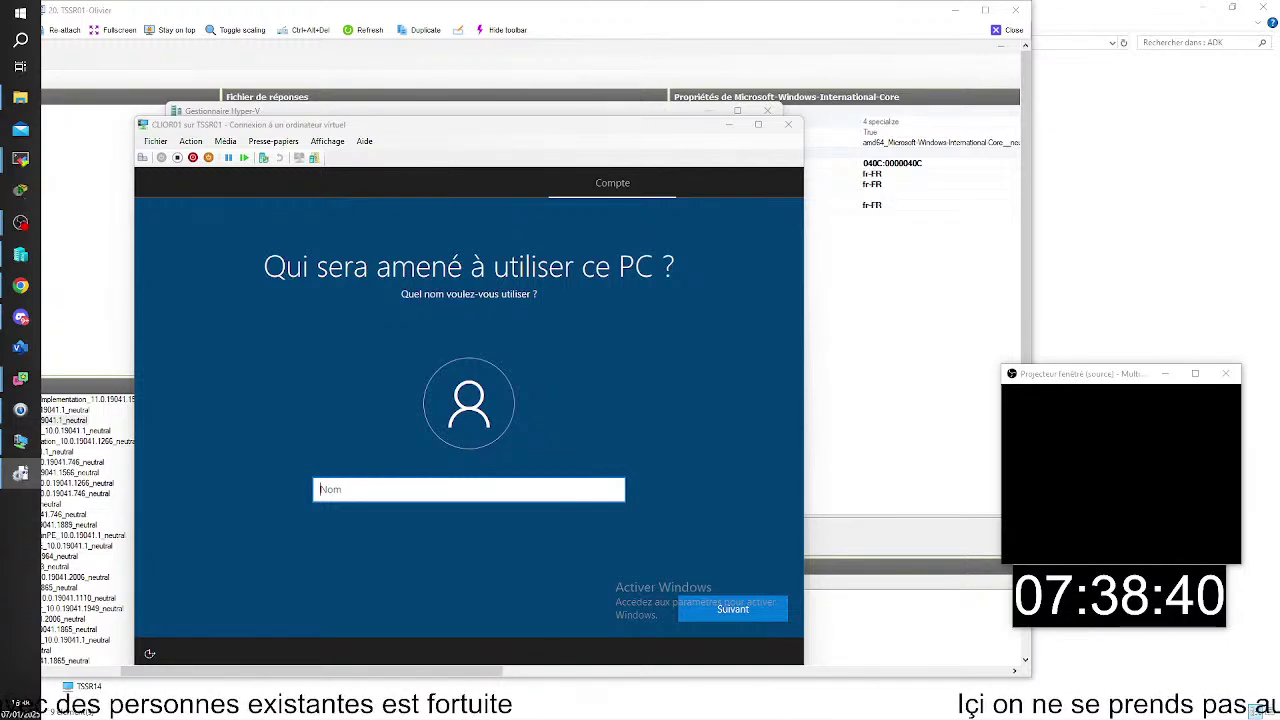
Capture a screen snip over the CLIOR01 account-name setup page.
left_click(450, 155)
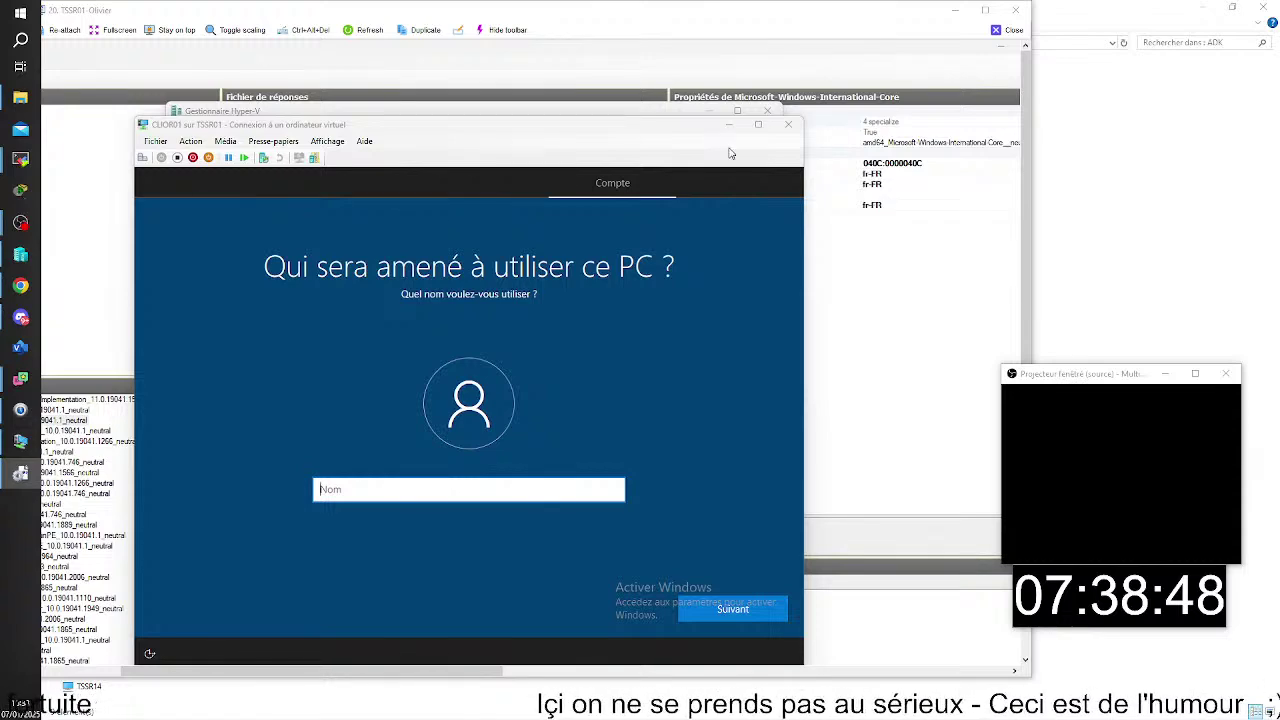
key("super+shift+s")
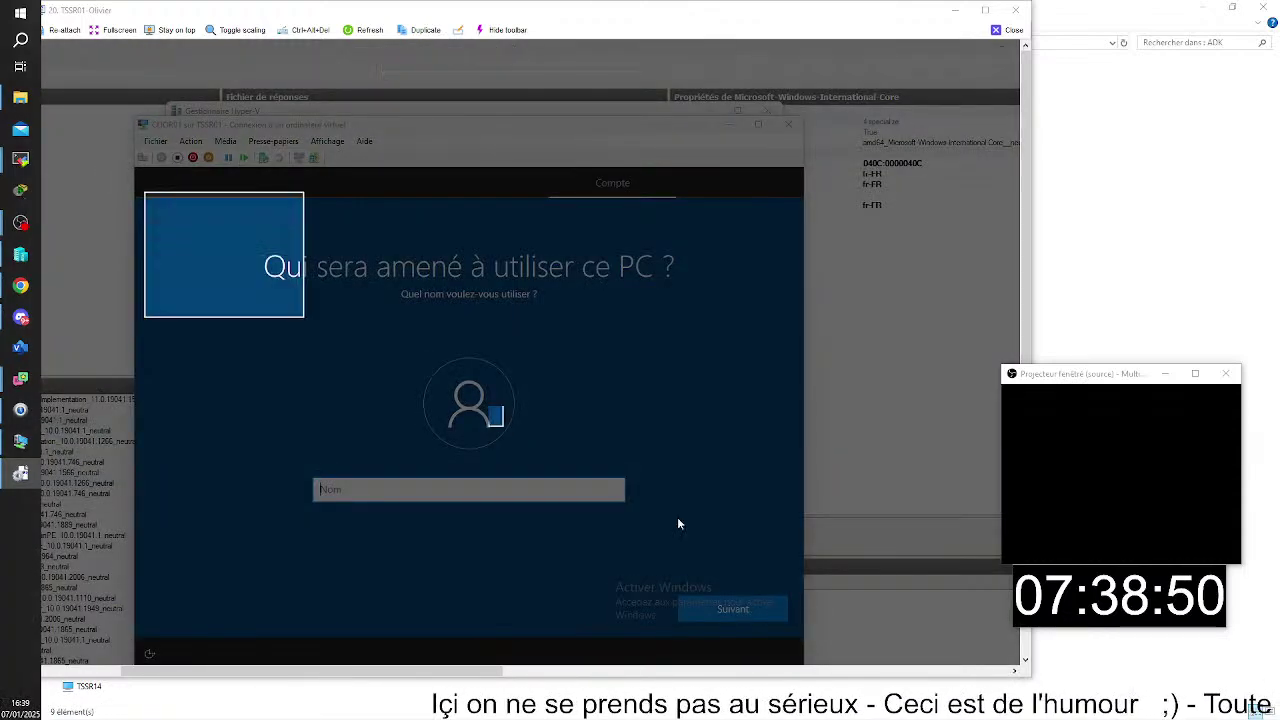
left_click_drag(677, 523, 814, 652)
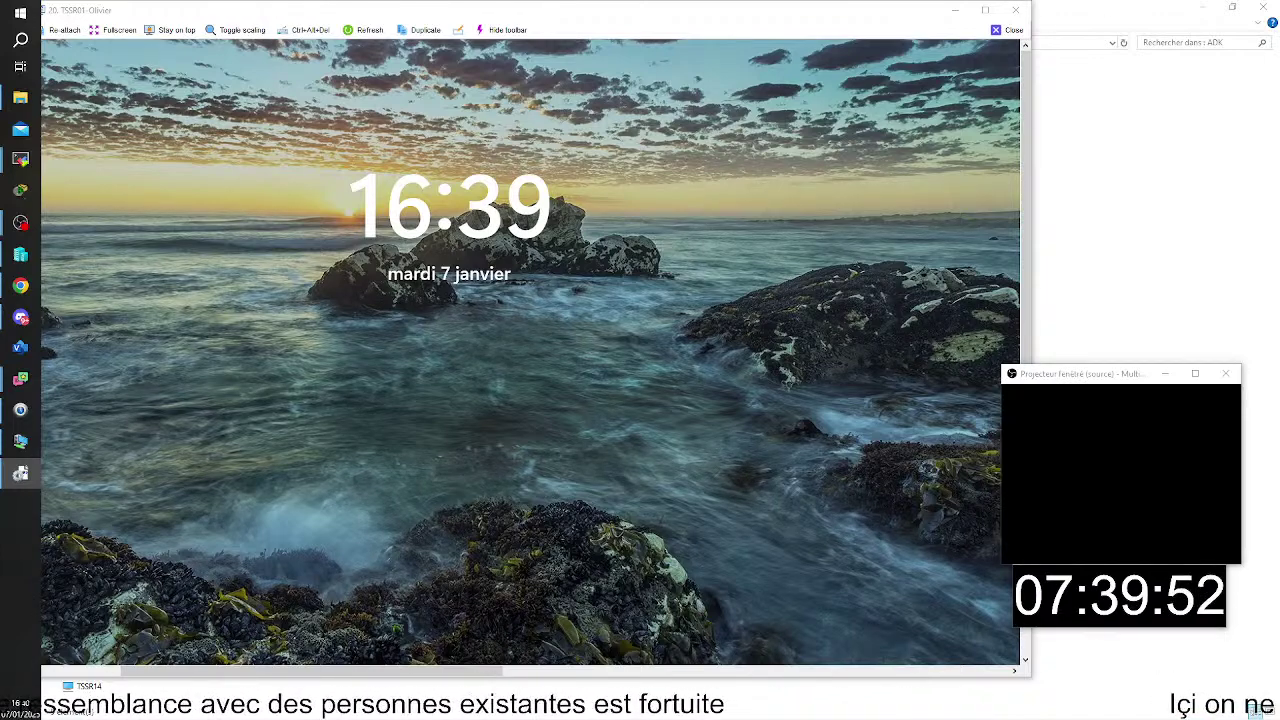
Close the TSSR01 remote session, the ADK folder and the local Hyper-V Manager to return to Windows Deployment Services on srvxy02.
left_click(1008, 33)
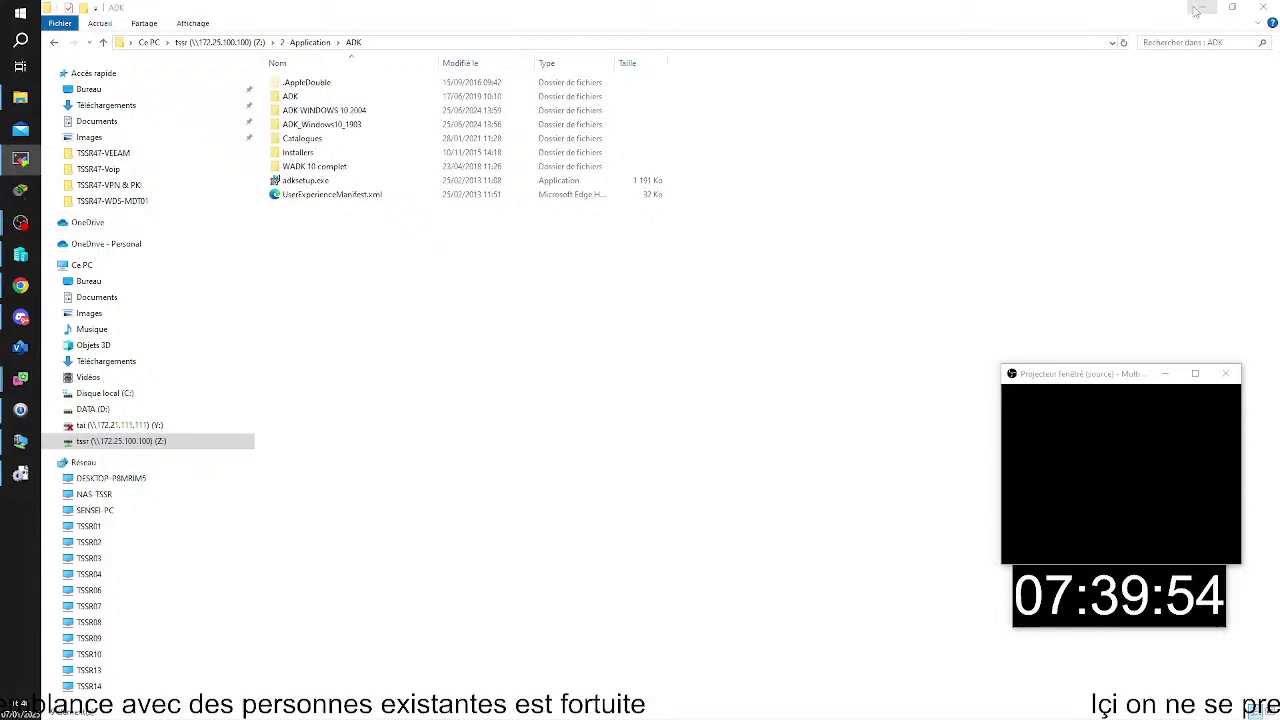
left_click(1263, 8)
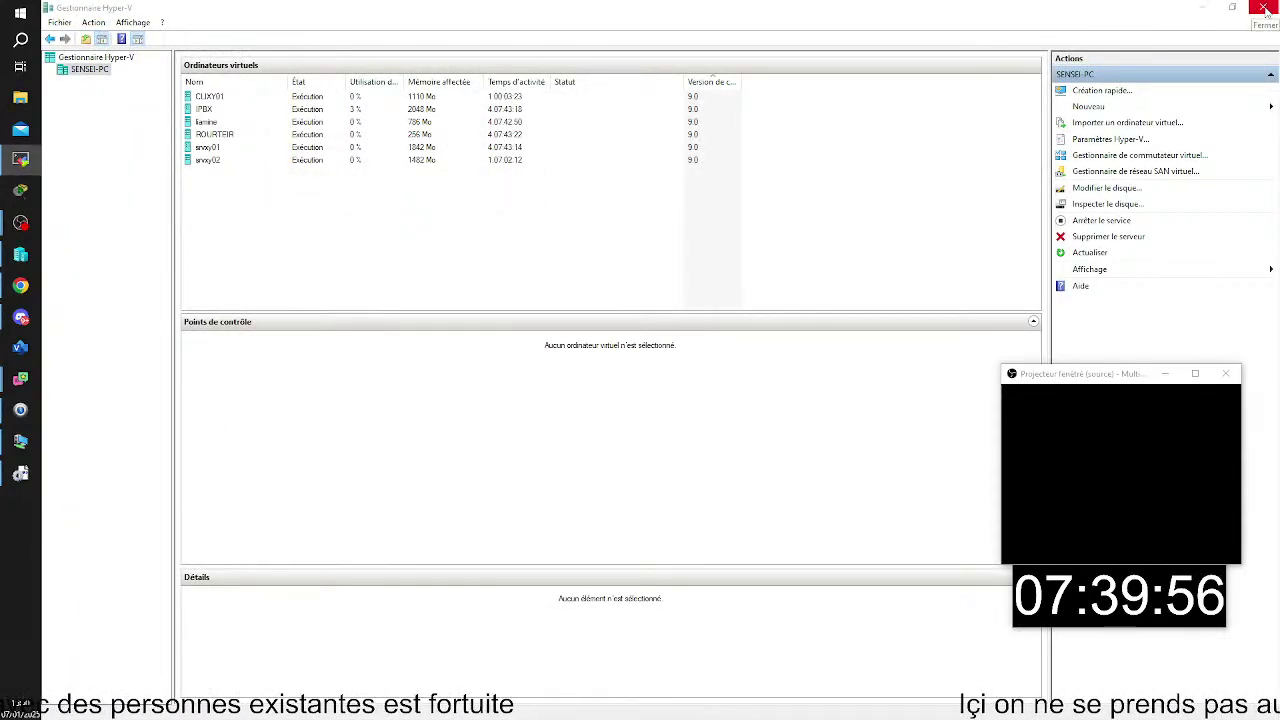
left_click(1263, 8)
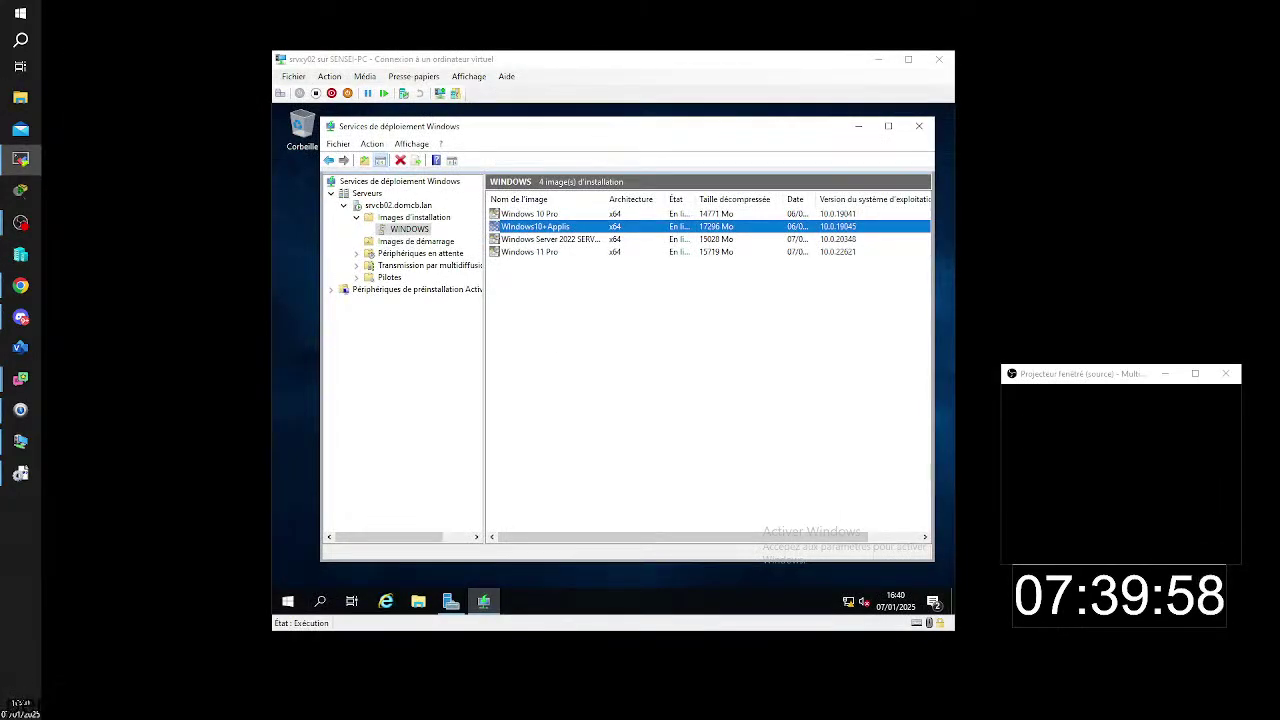